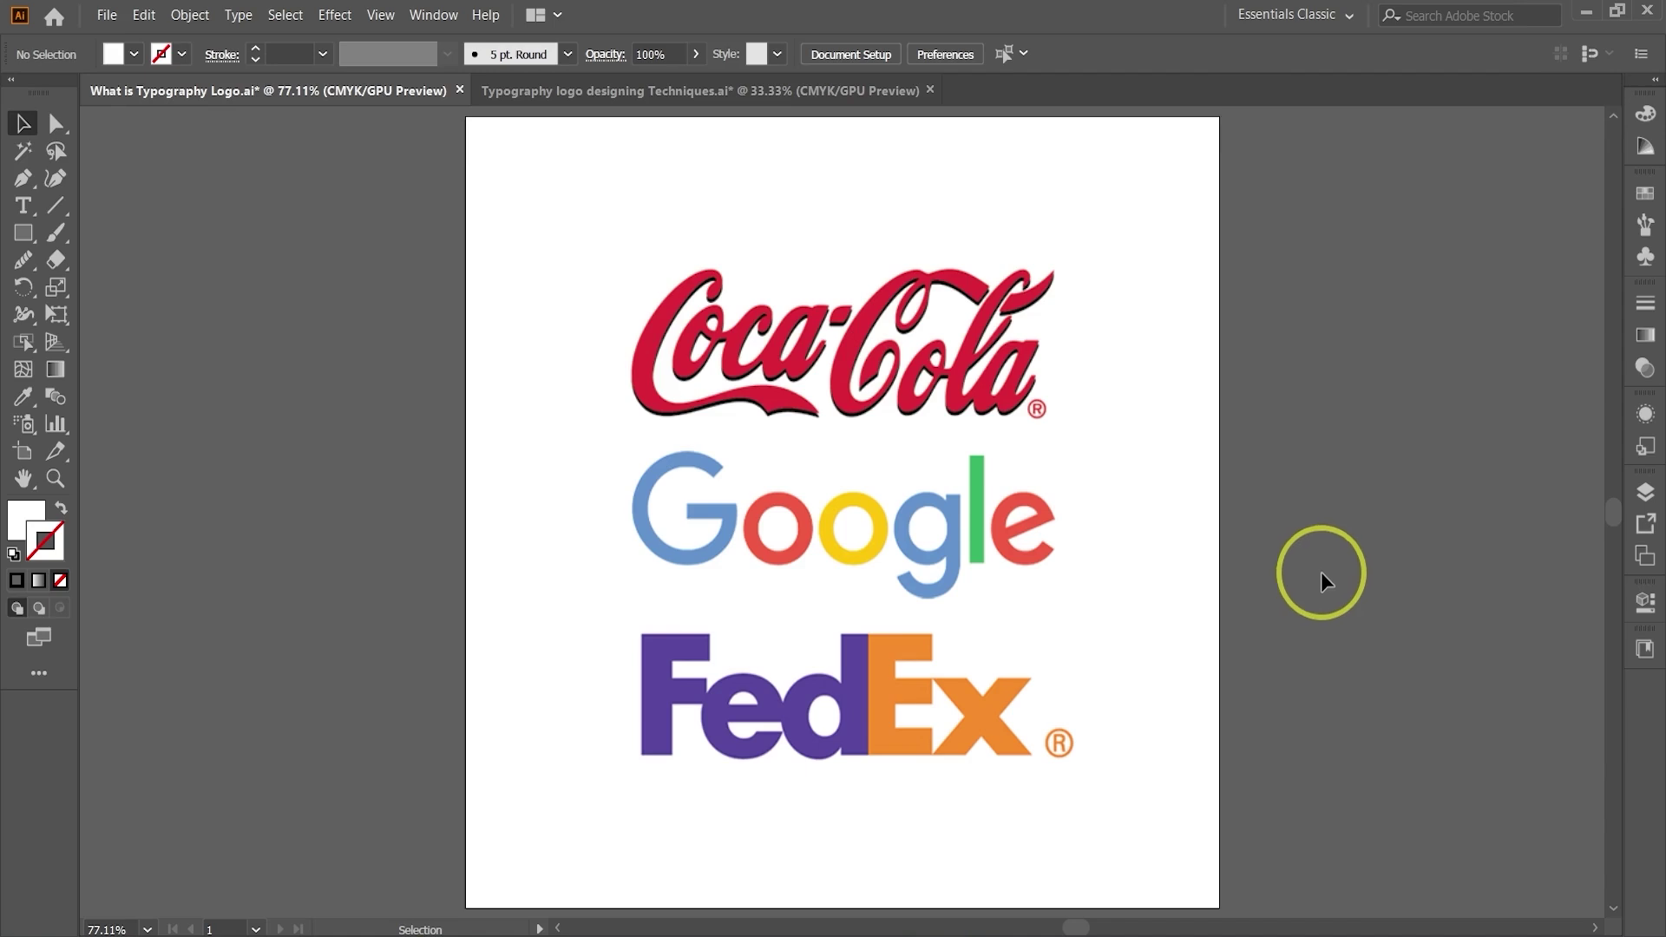
- Switch to the Typography logo designing Techniques document and examine the sample words on its four artboards
left_click(810, 91)
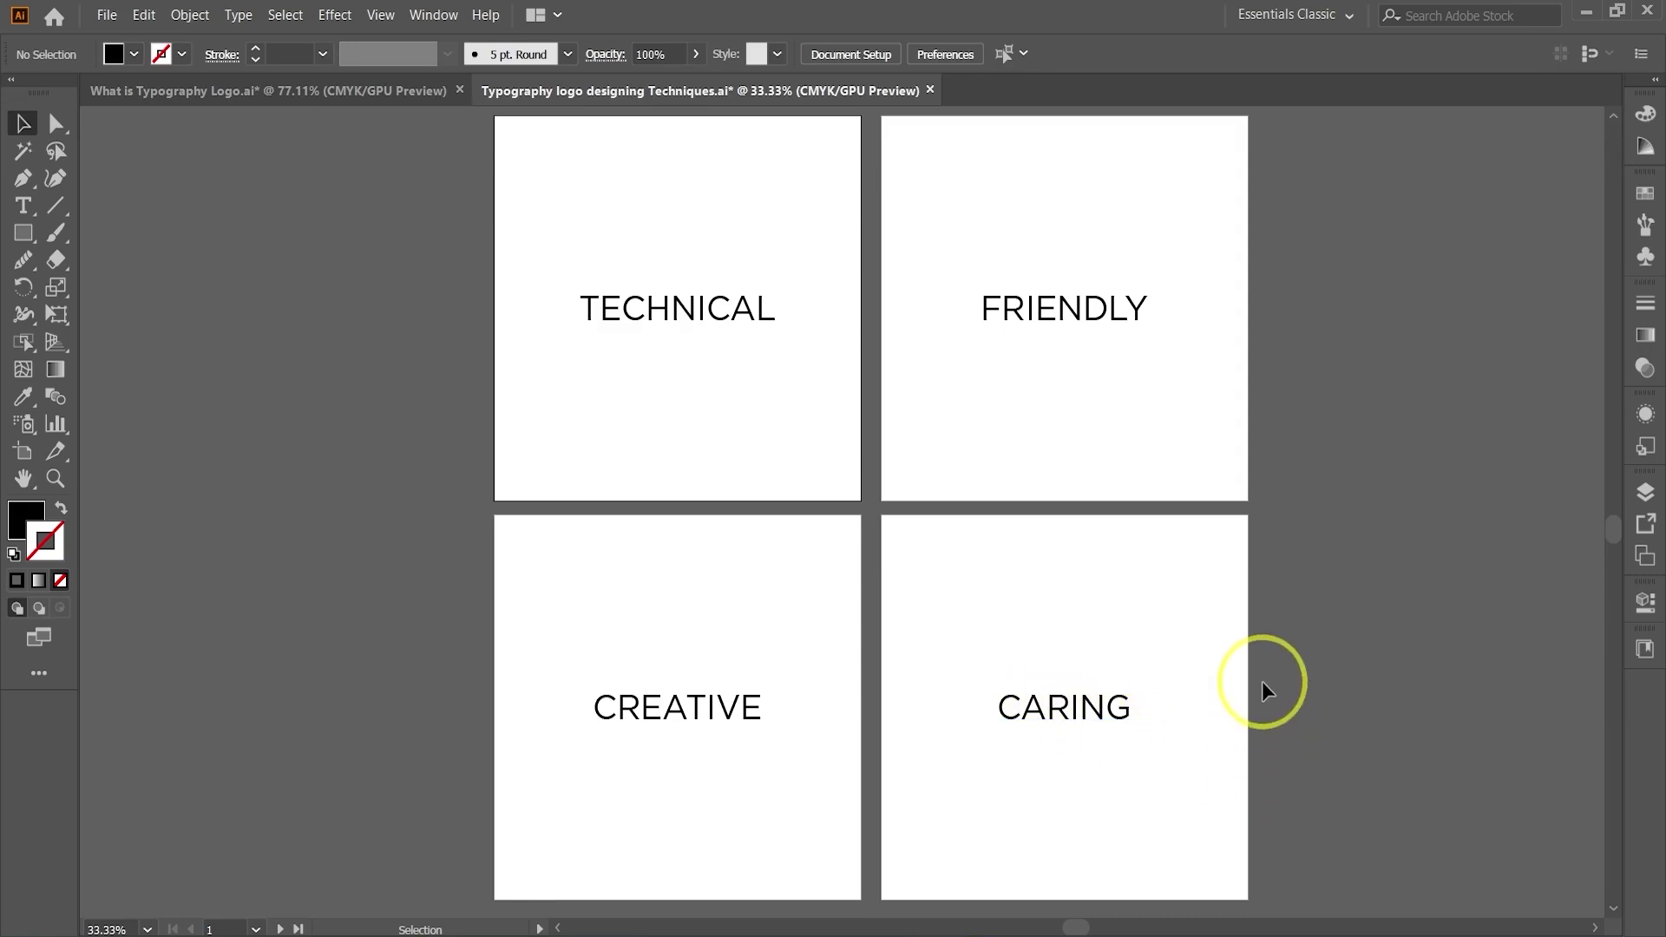
scroll(1095, 320, "up", 2)
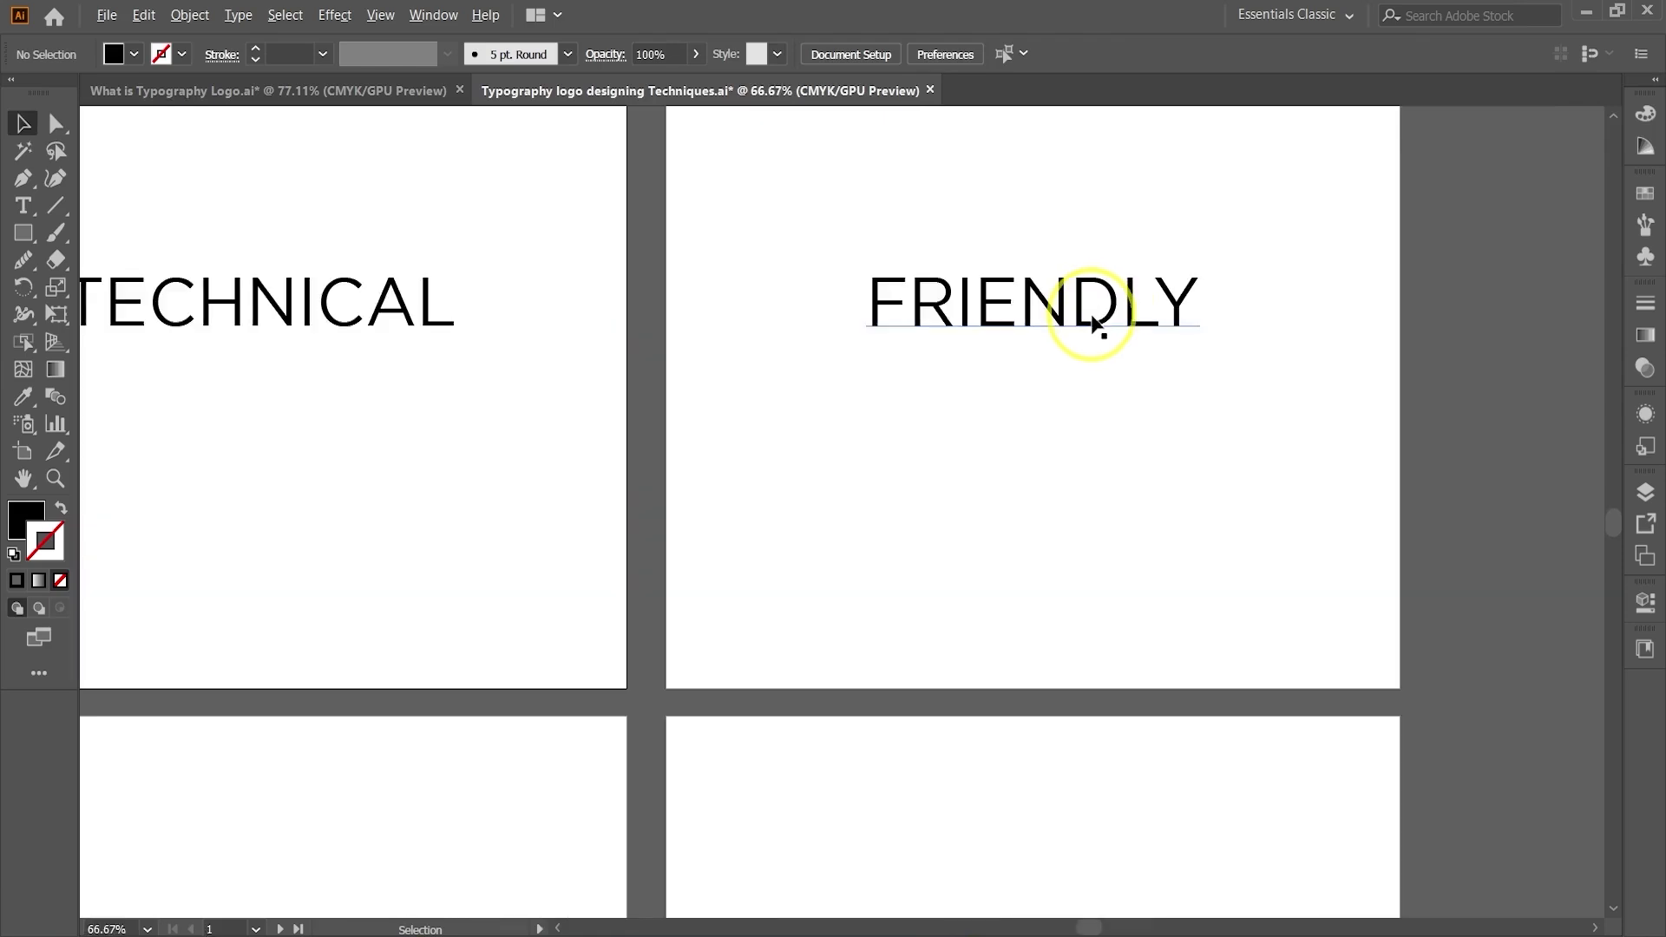
scroll(1096, 323, "up", 2)
left_click_drag(1104, 461, 1004, 662)
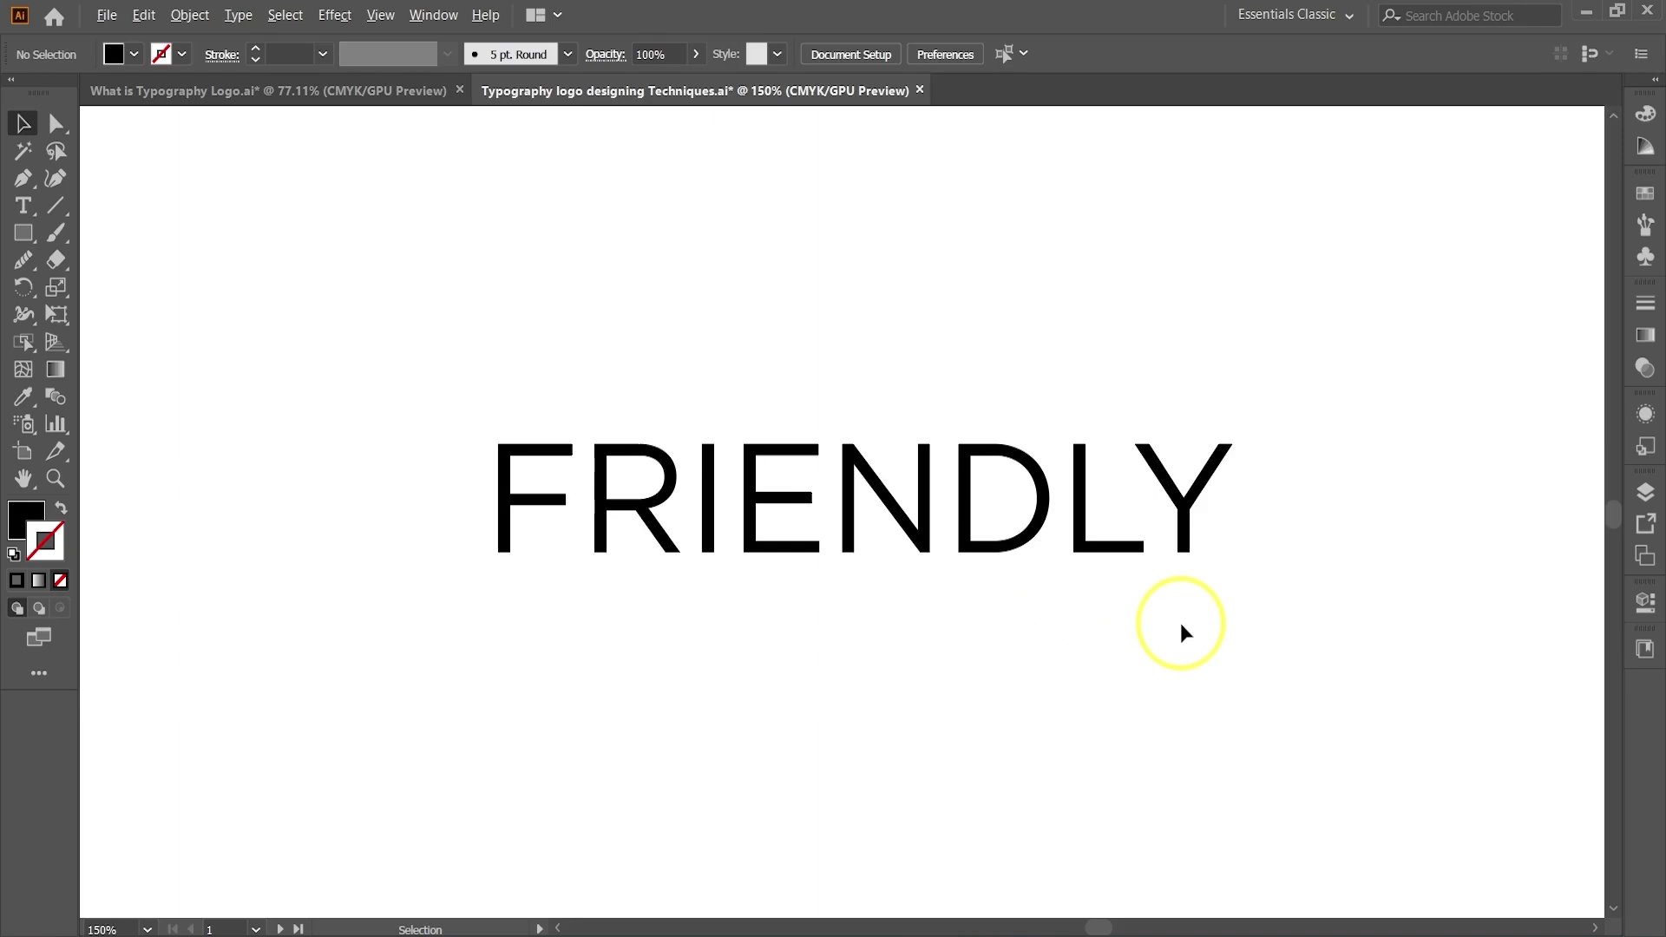
scroll(1180, 623, "down", 3)
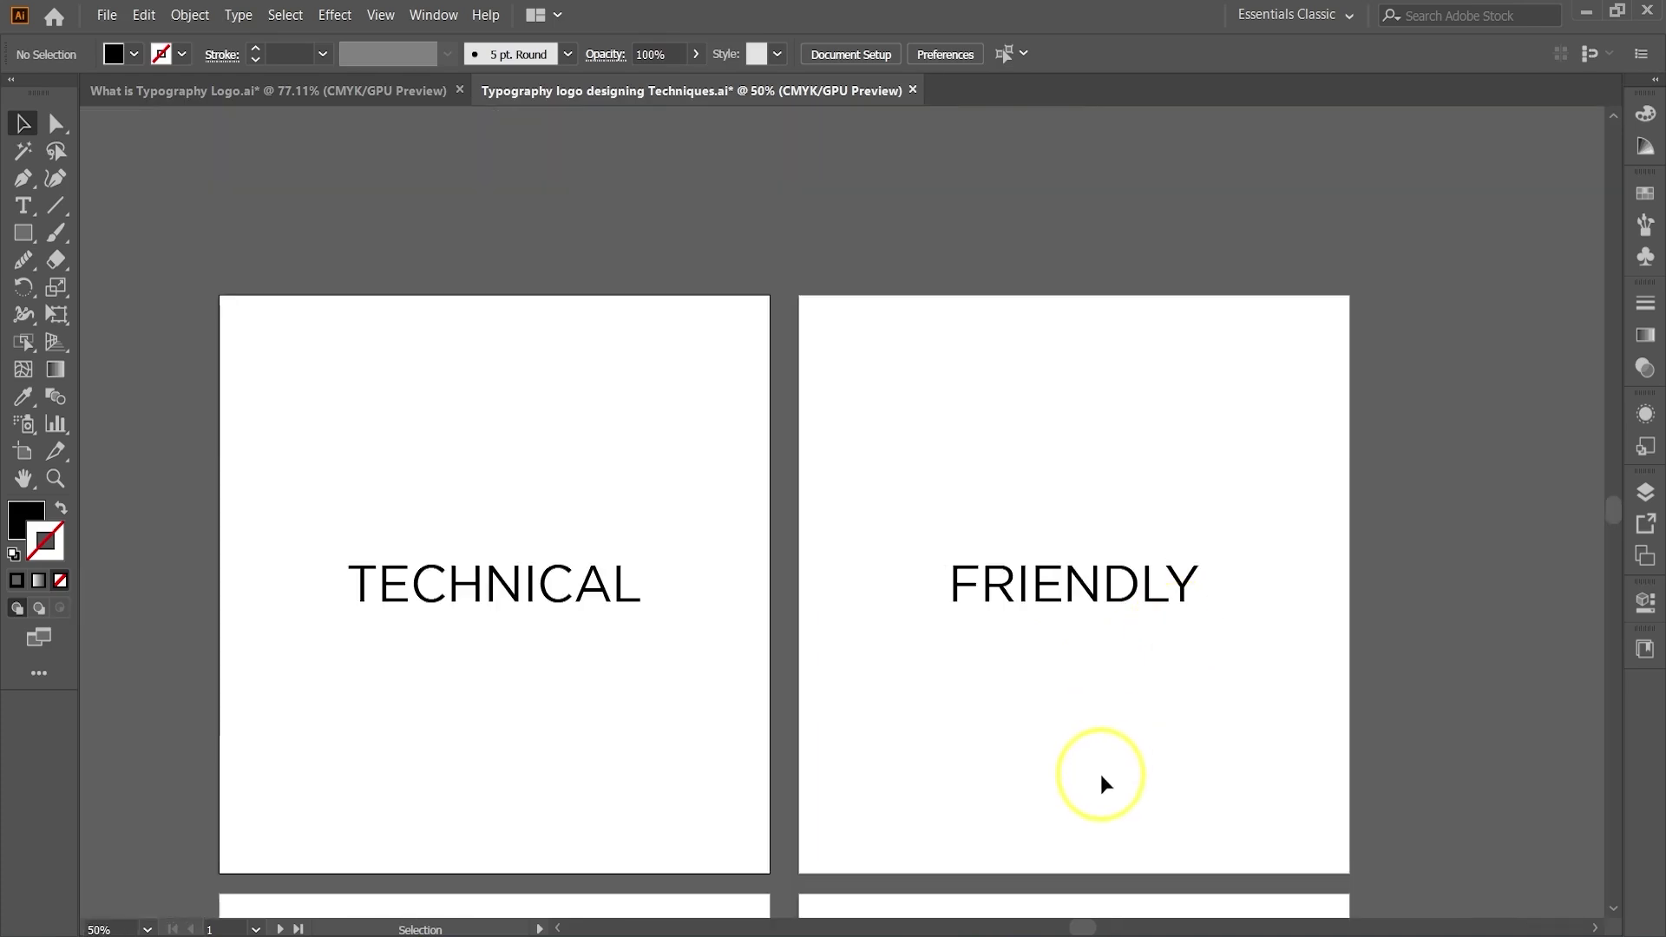
left_click_drag(1101, 781, 1180, 565)
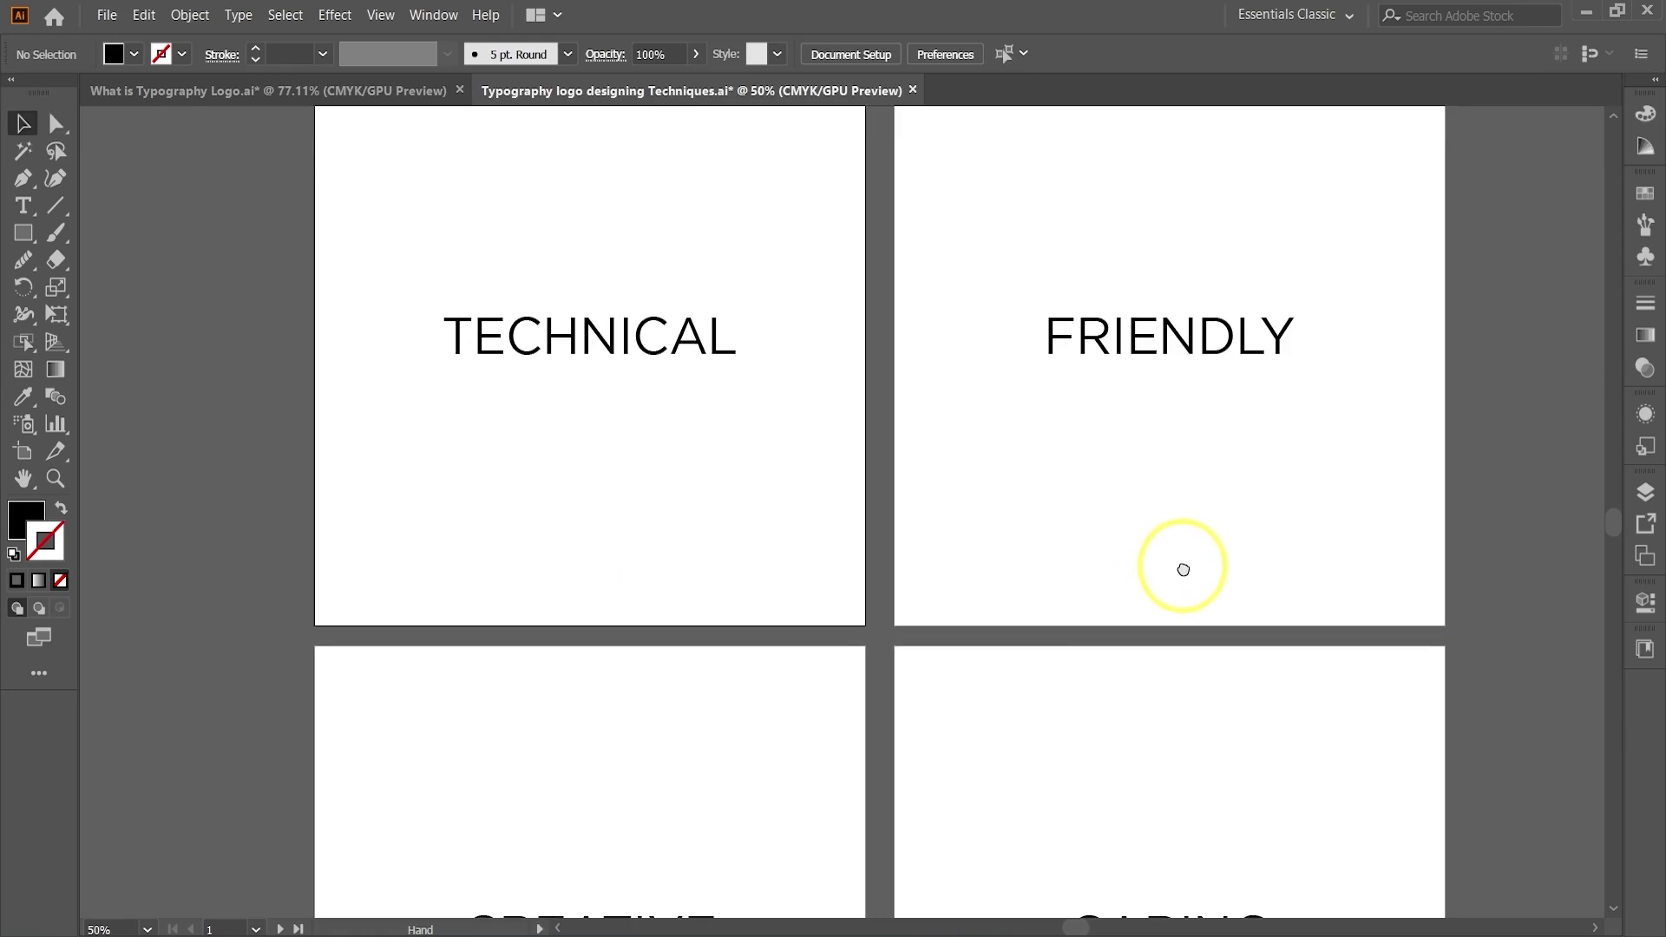
left_click_drag(1067, 717, 1095, 585)
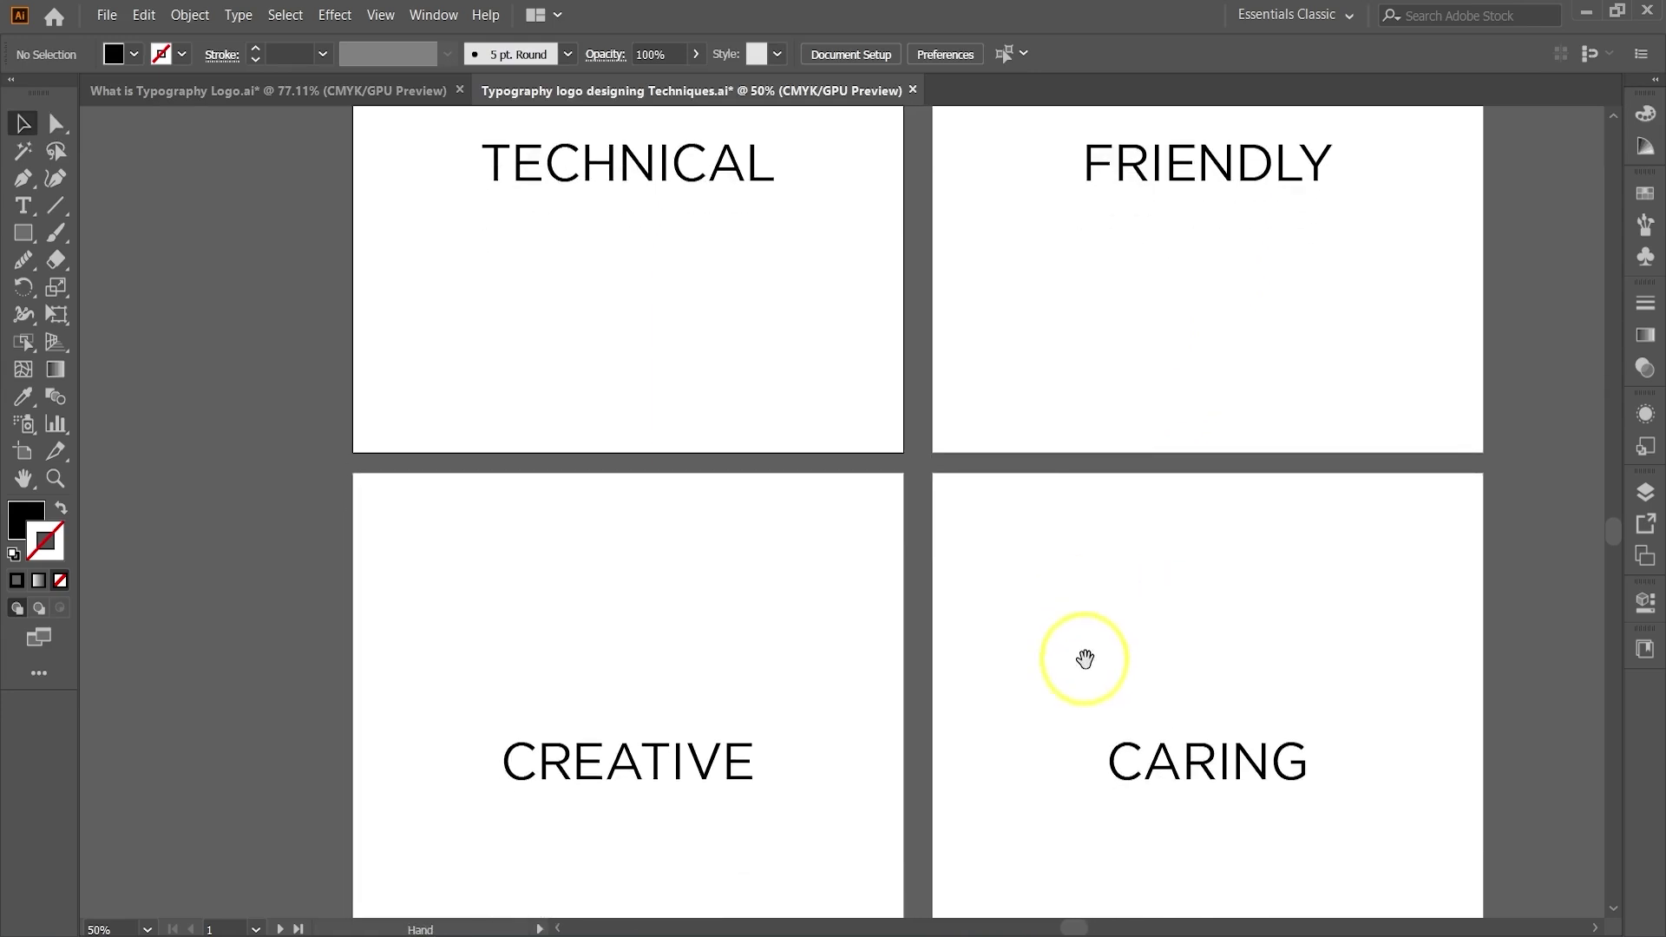
left_click_drag(873, 554, 877, 706)
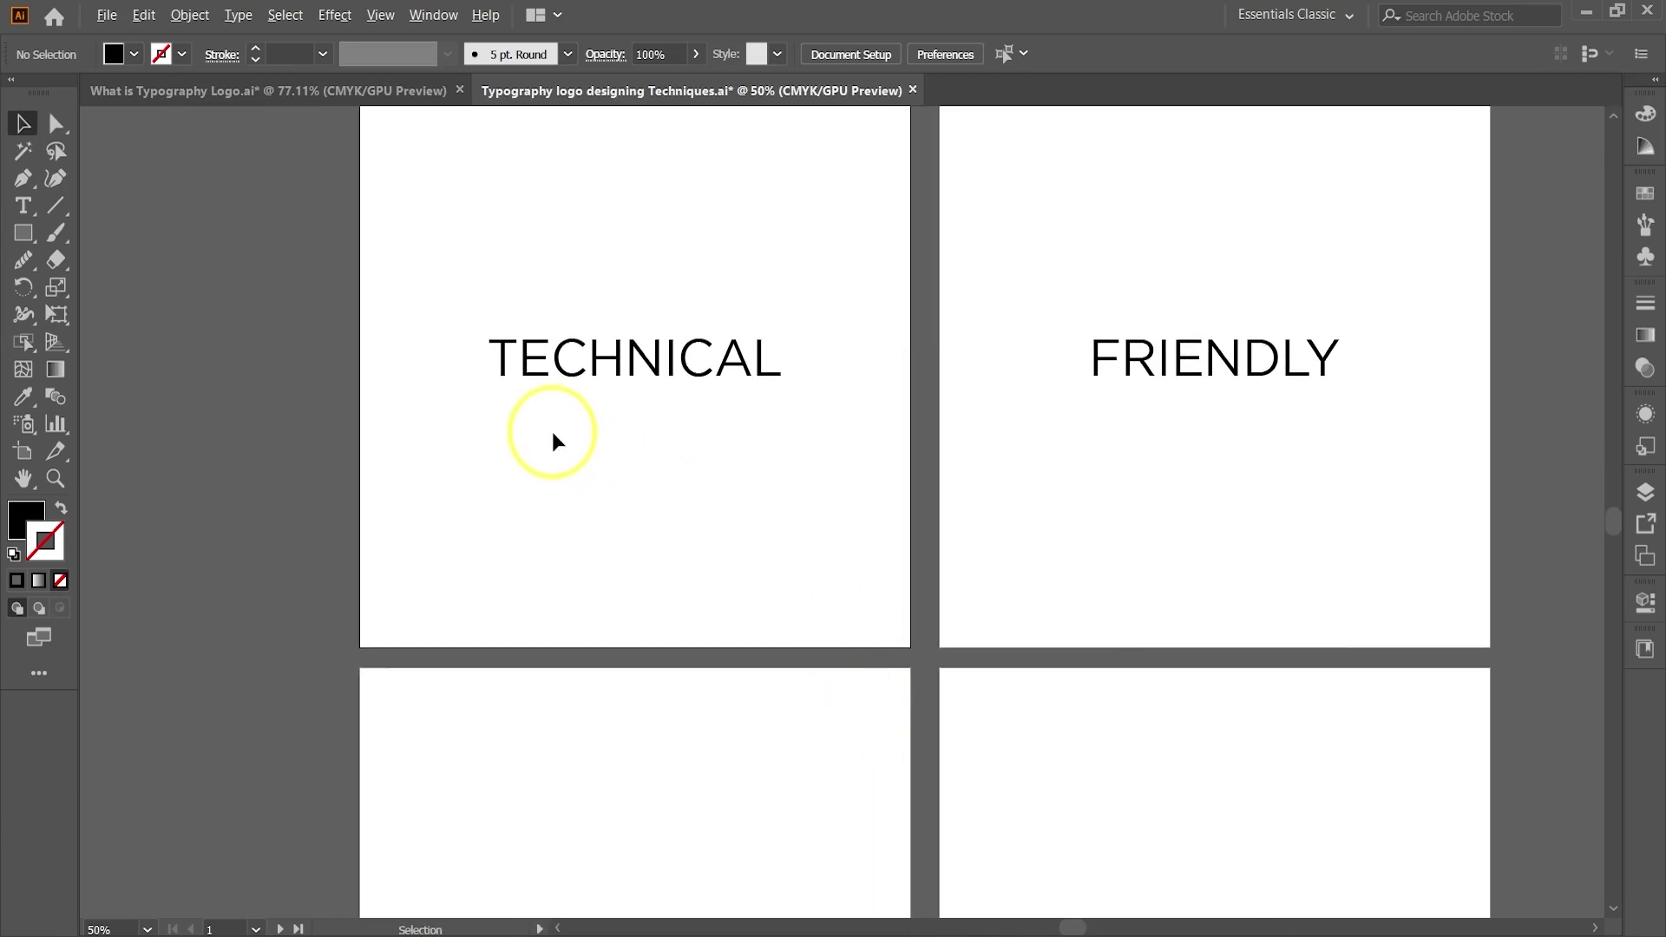
- Change the font of the TECHNICAL text on the first artboard to Futura LT Book
scroll(552, 430, "up", 2)
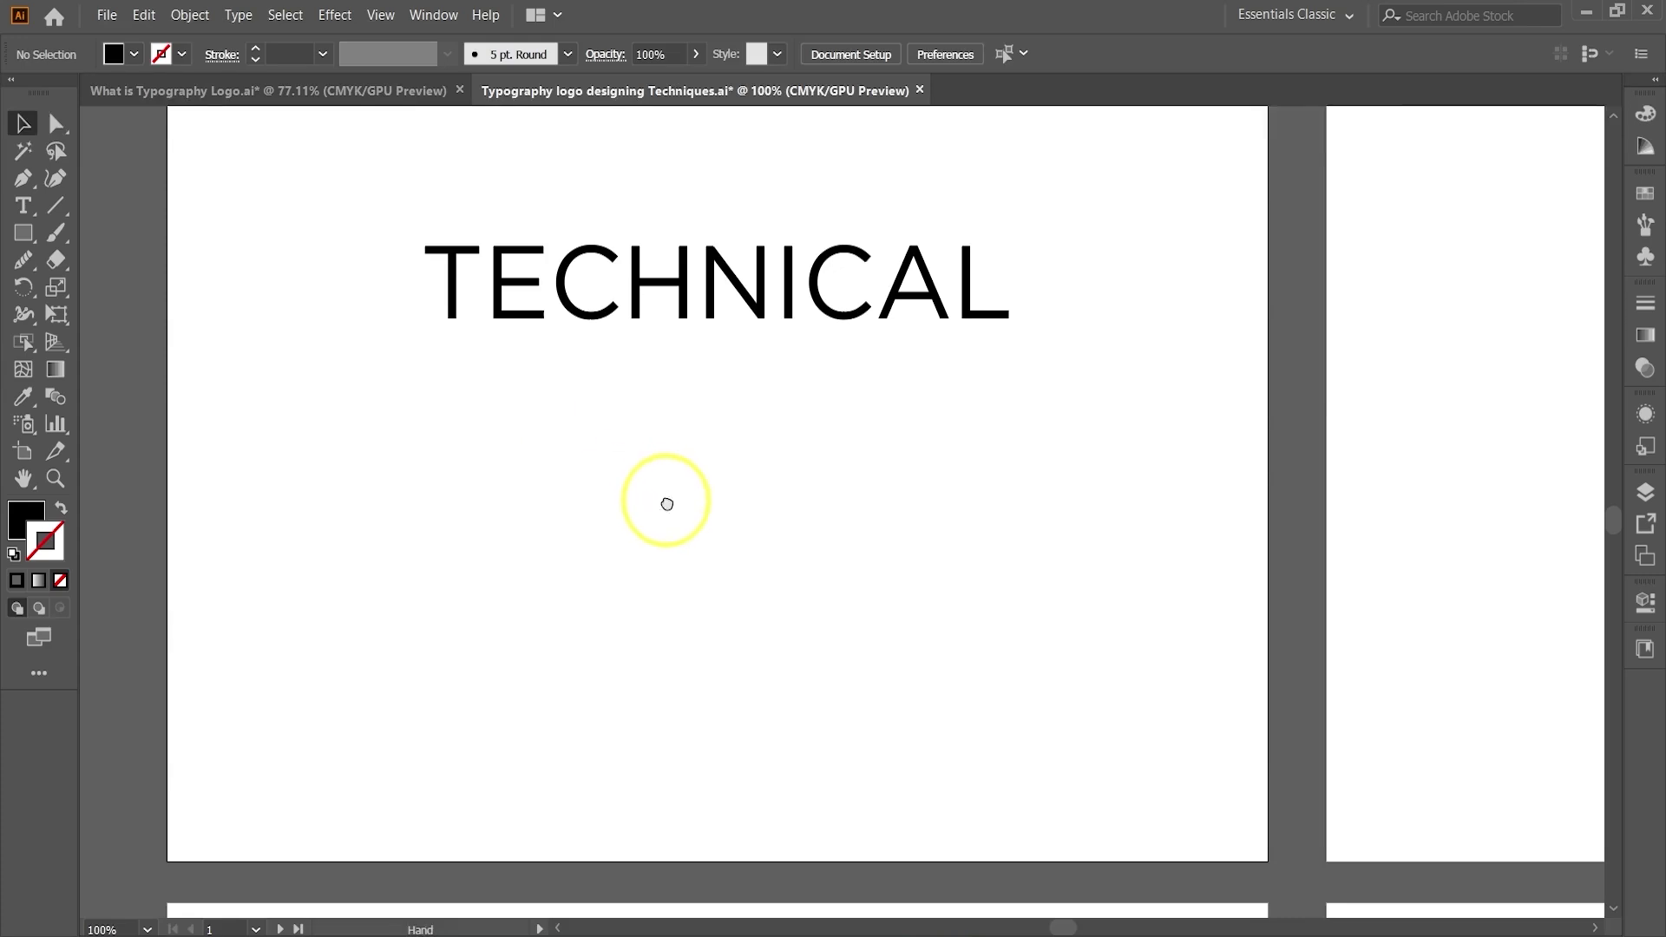
left_click_drag(665, 499, 719, 643)
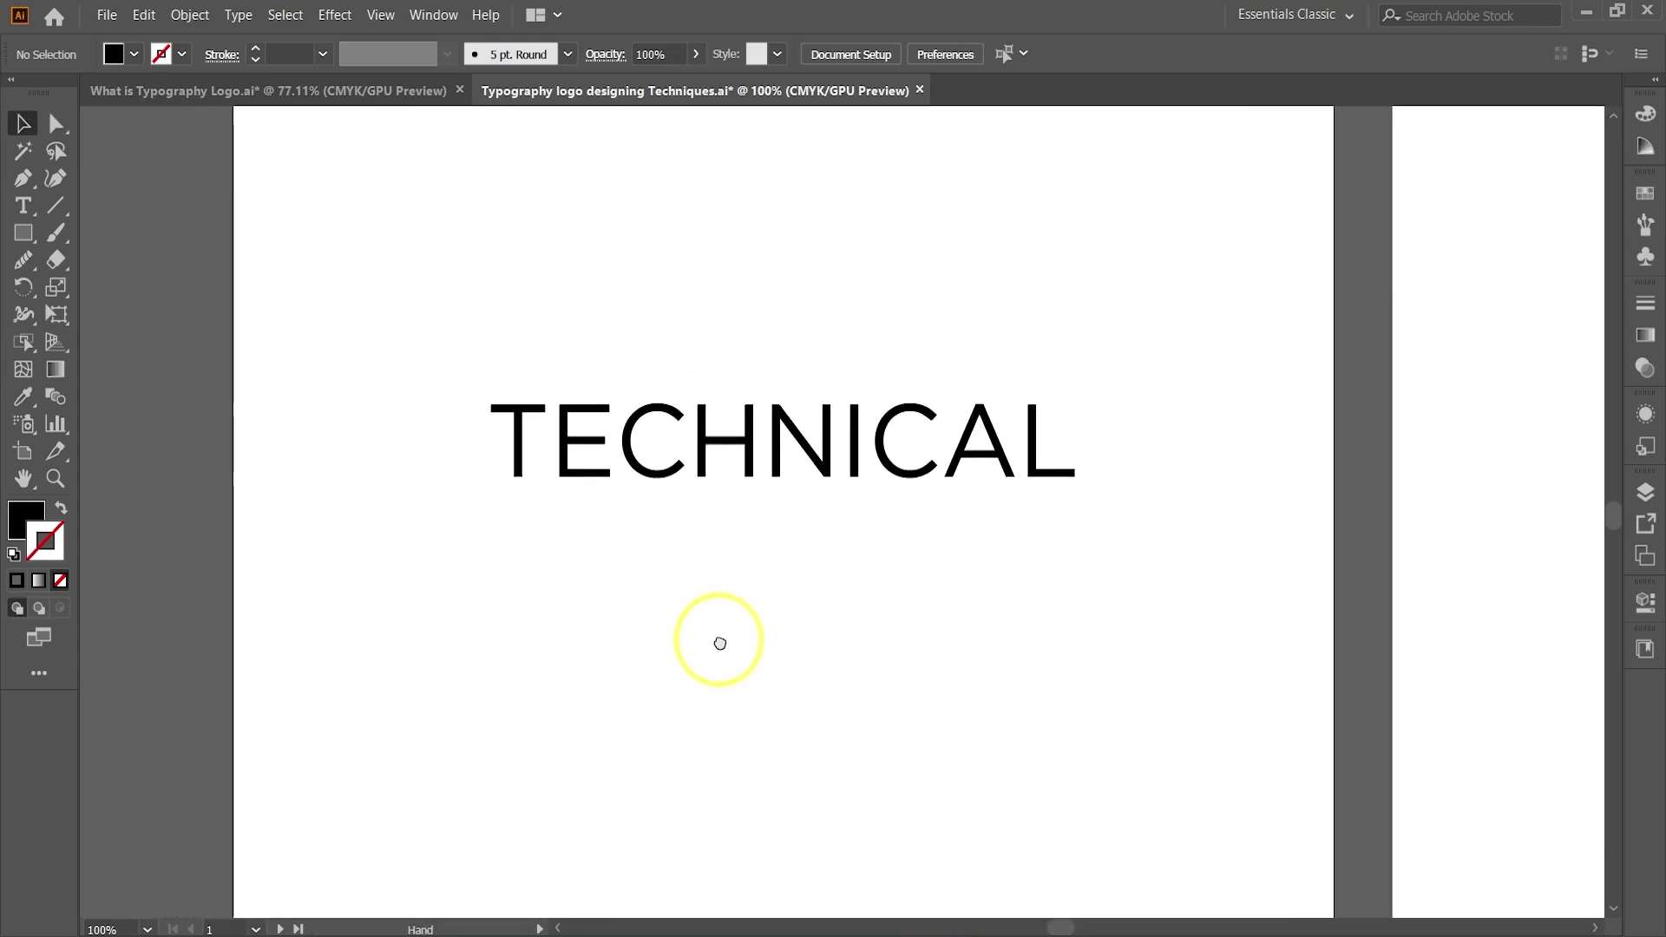
left_click(825, 479)
key("a")
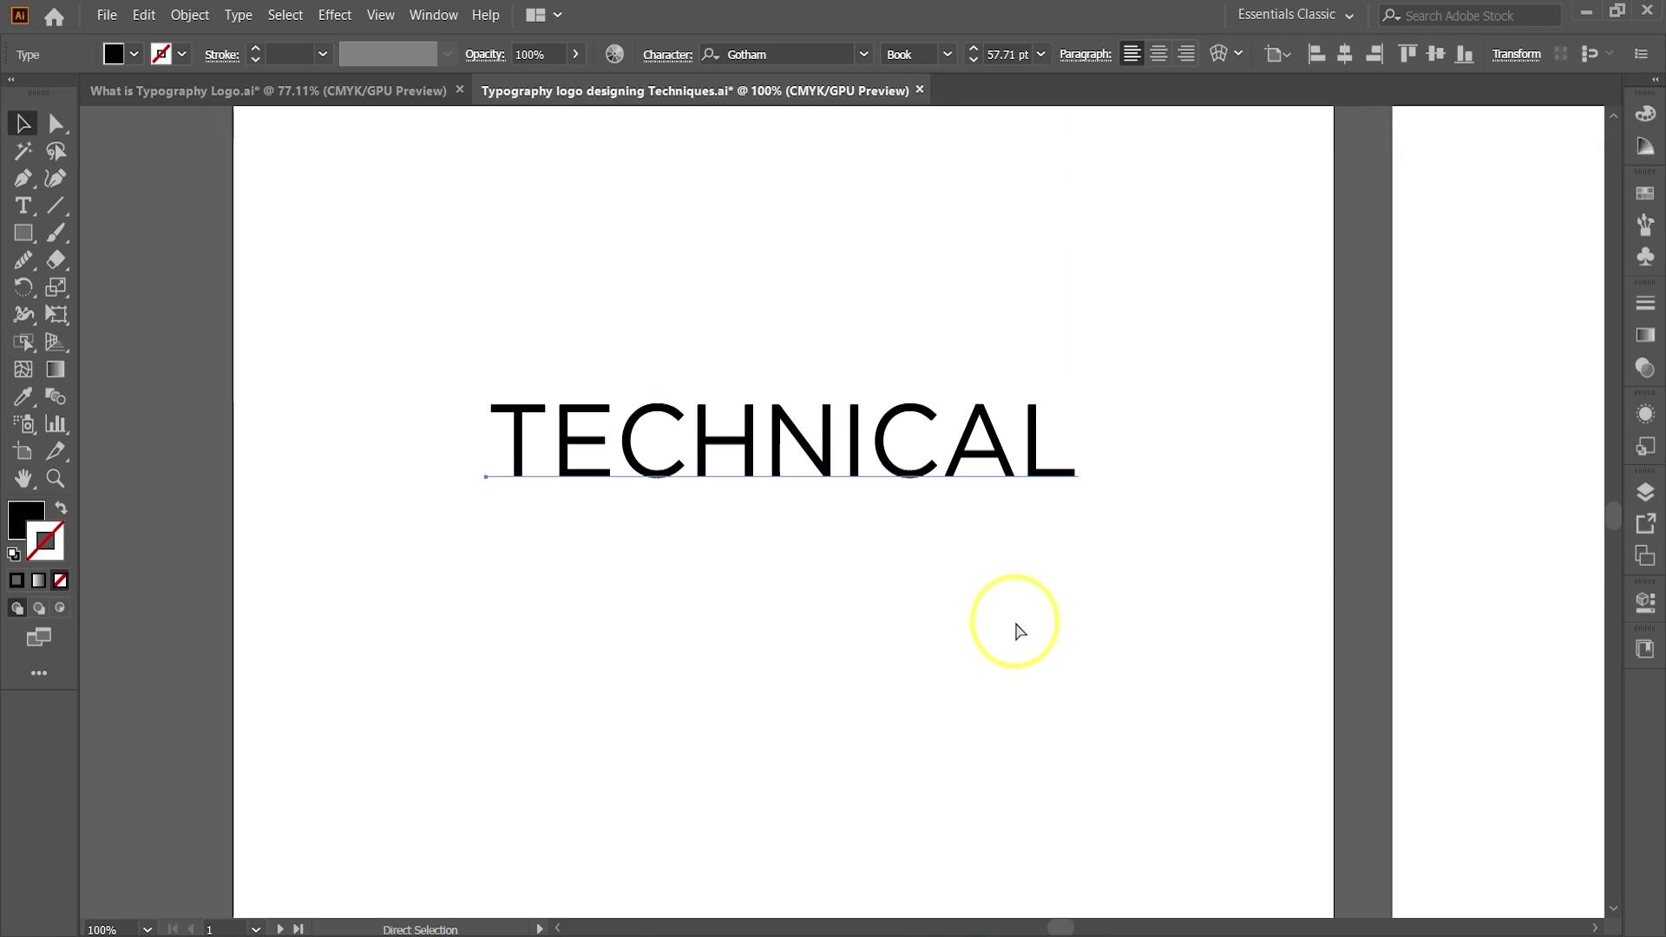
key("ctrl+t")
key("v")
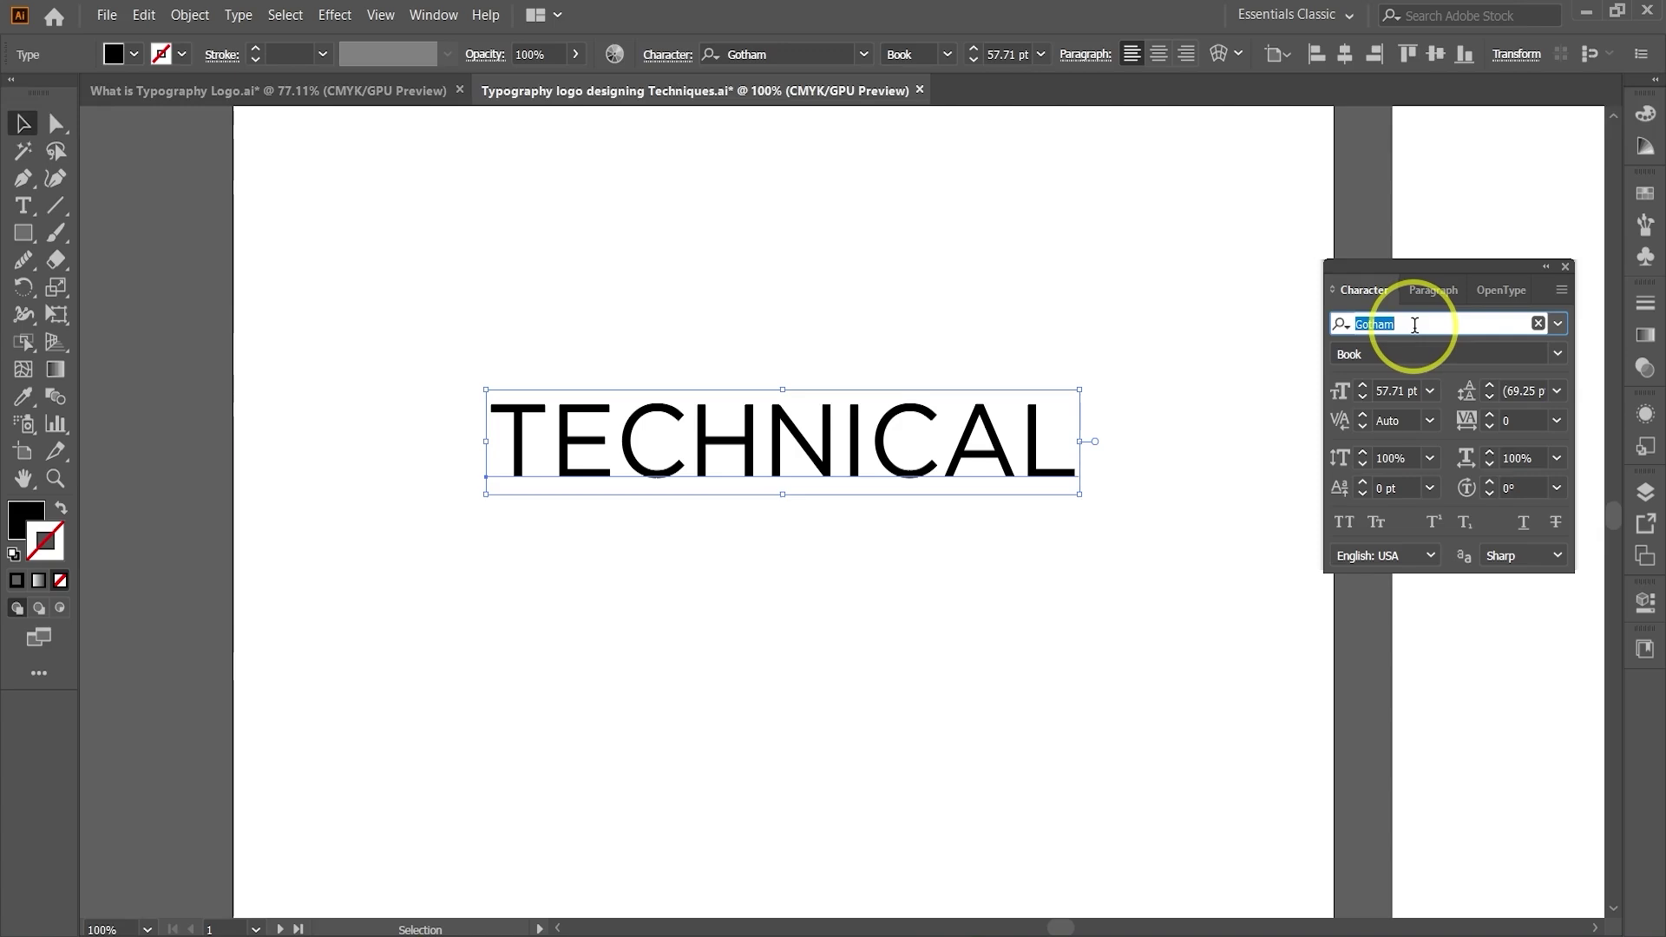
type("fut")
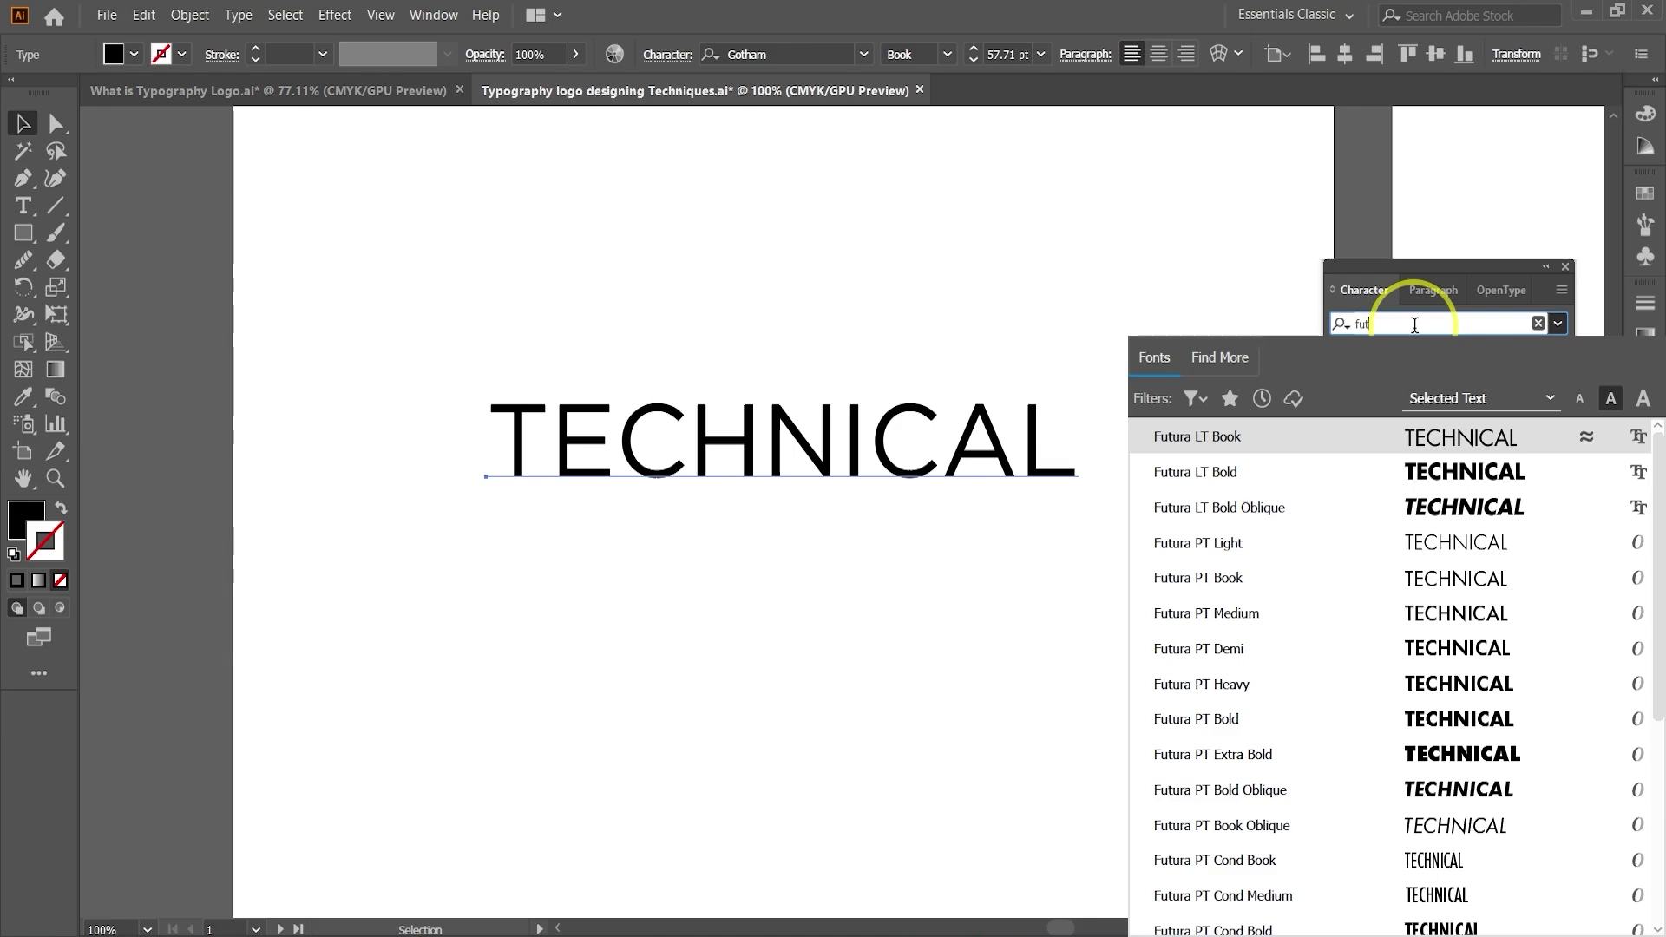
left_click(1194, 446)
left_click(928, 625)
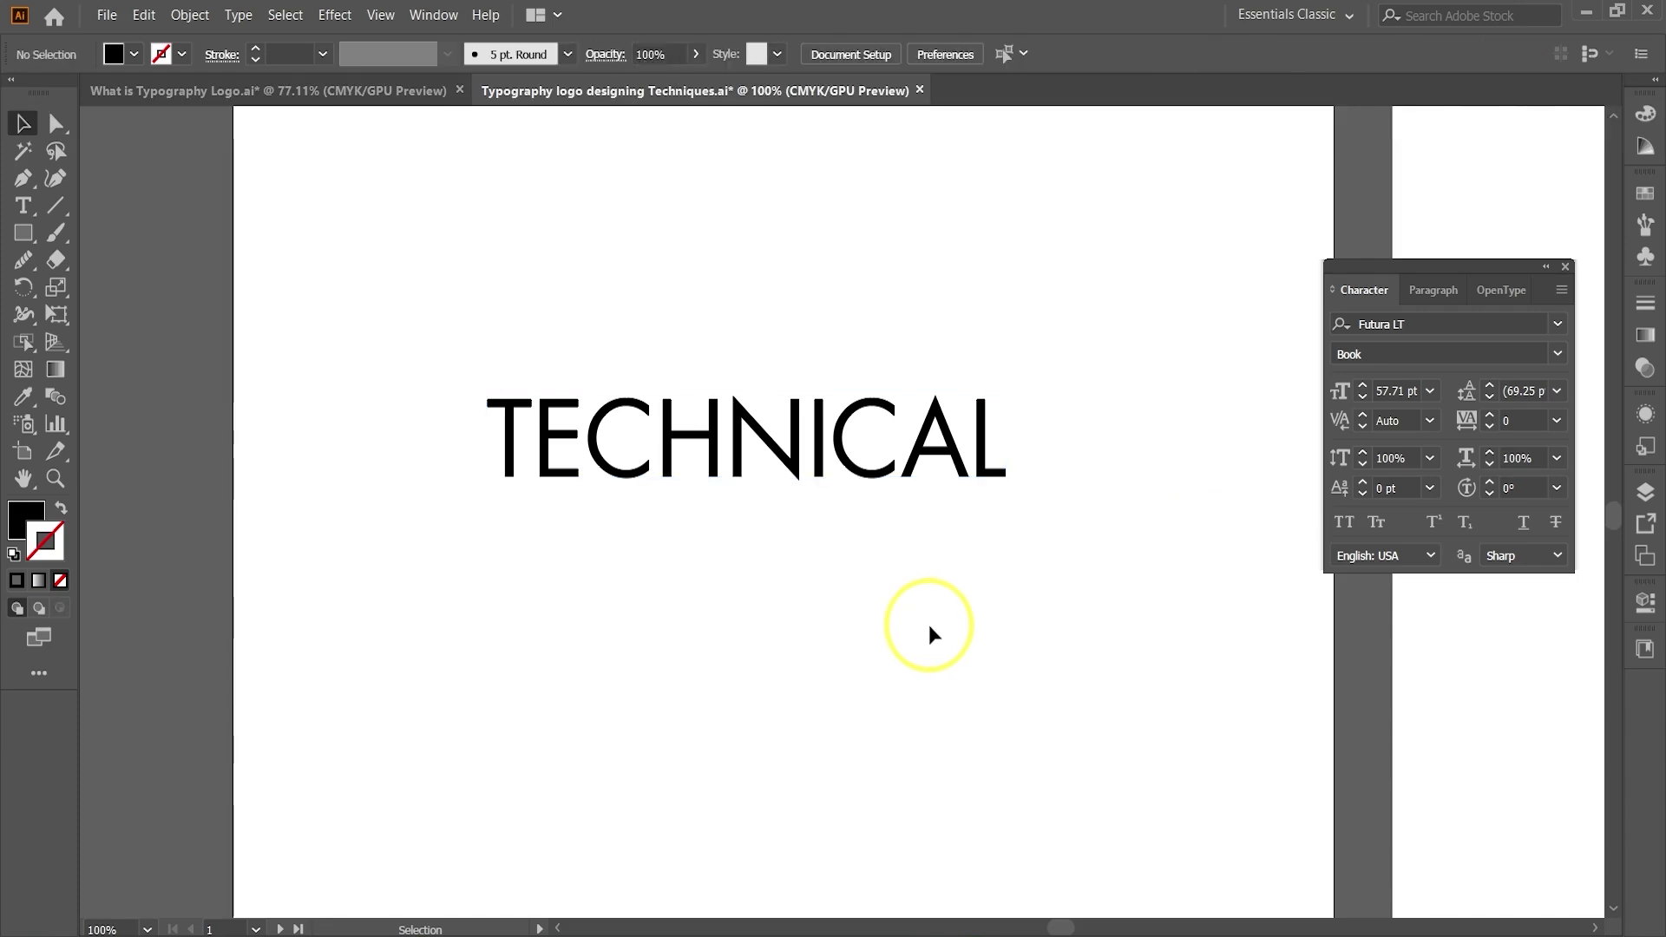
- Set the TECHNICAL text's tracking to 500 and scale the text down proportionally to about 38.6 pt
key("ctrl+a")
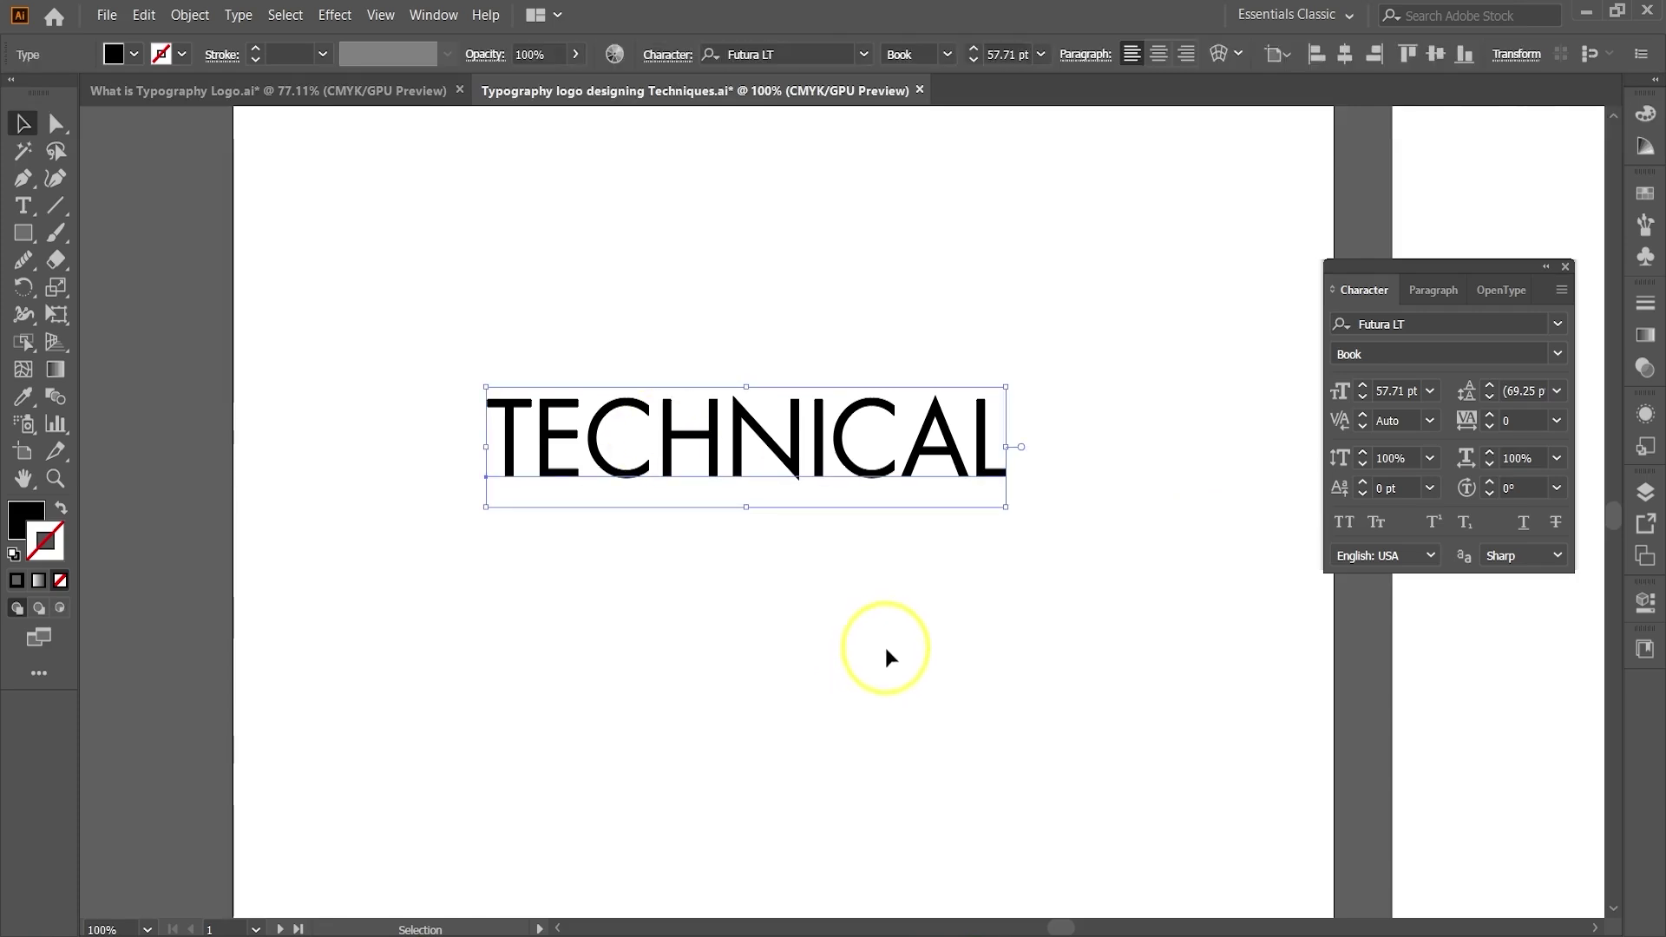
left_click_drag(885, 648, 859, 677)
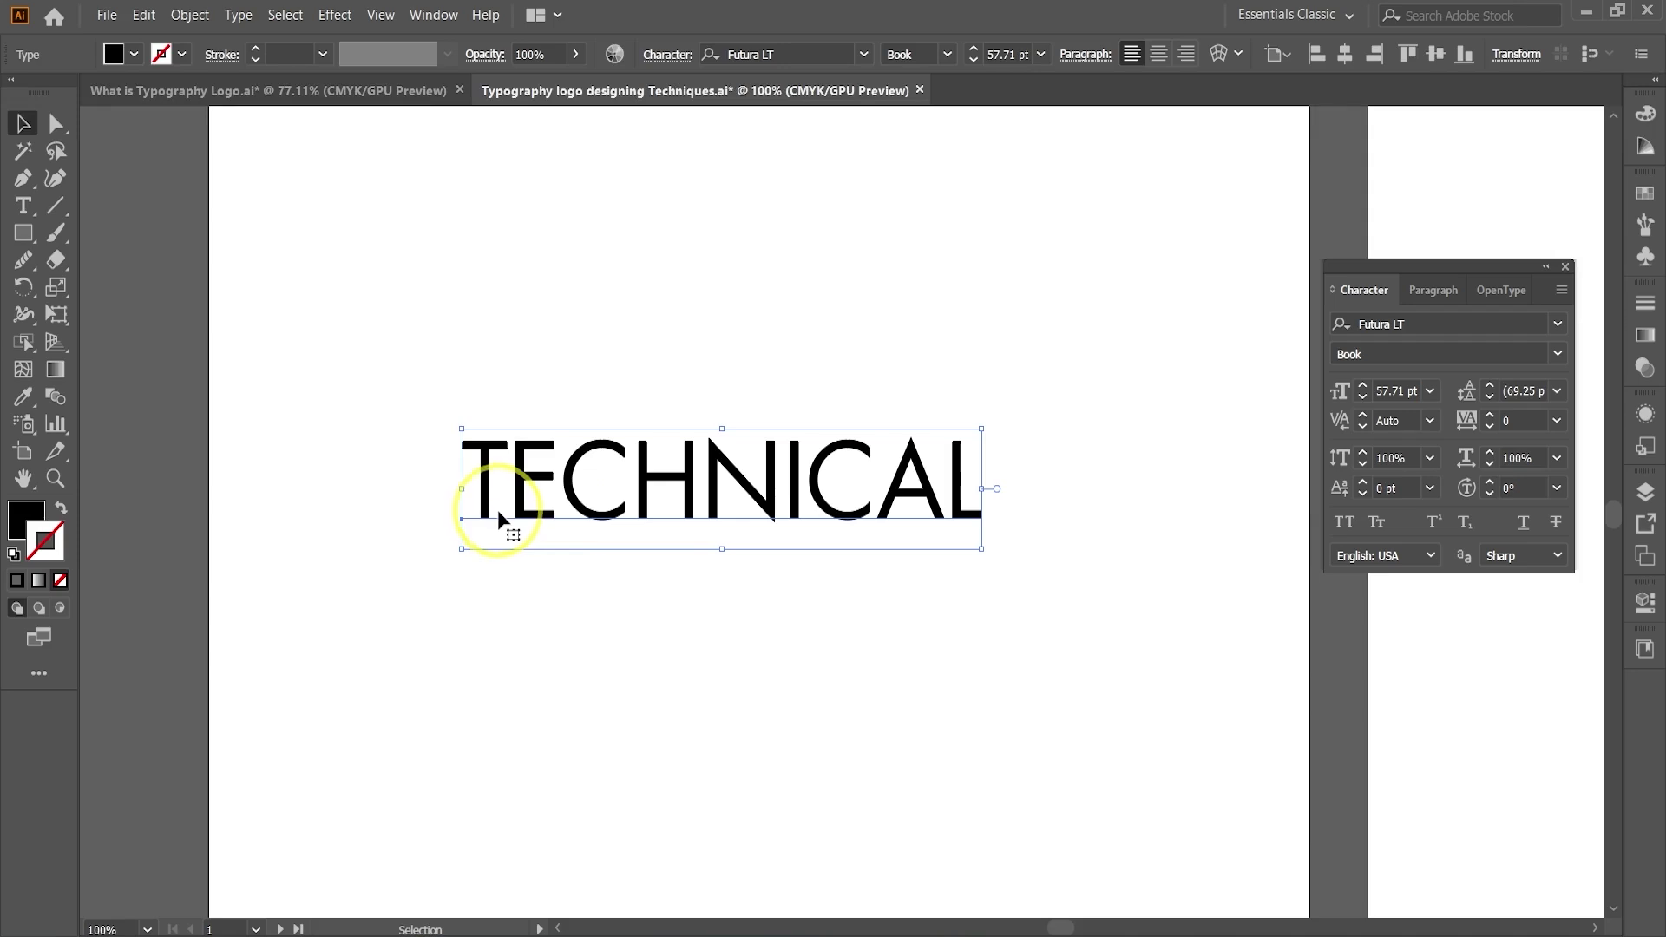
left_click(1519, 420)
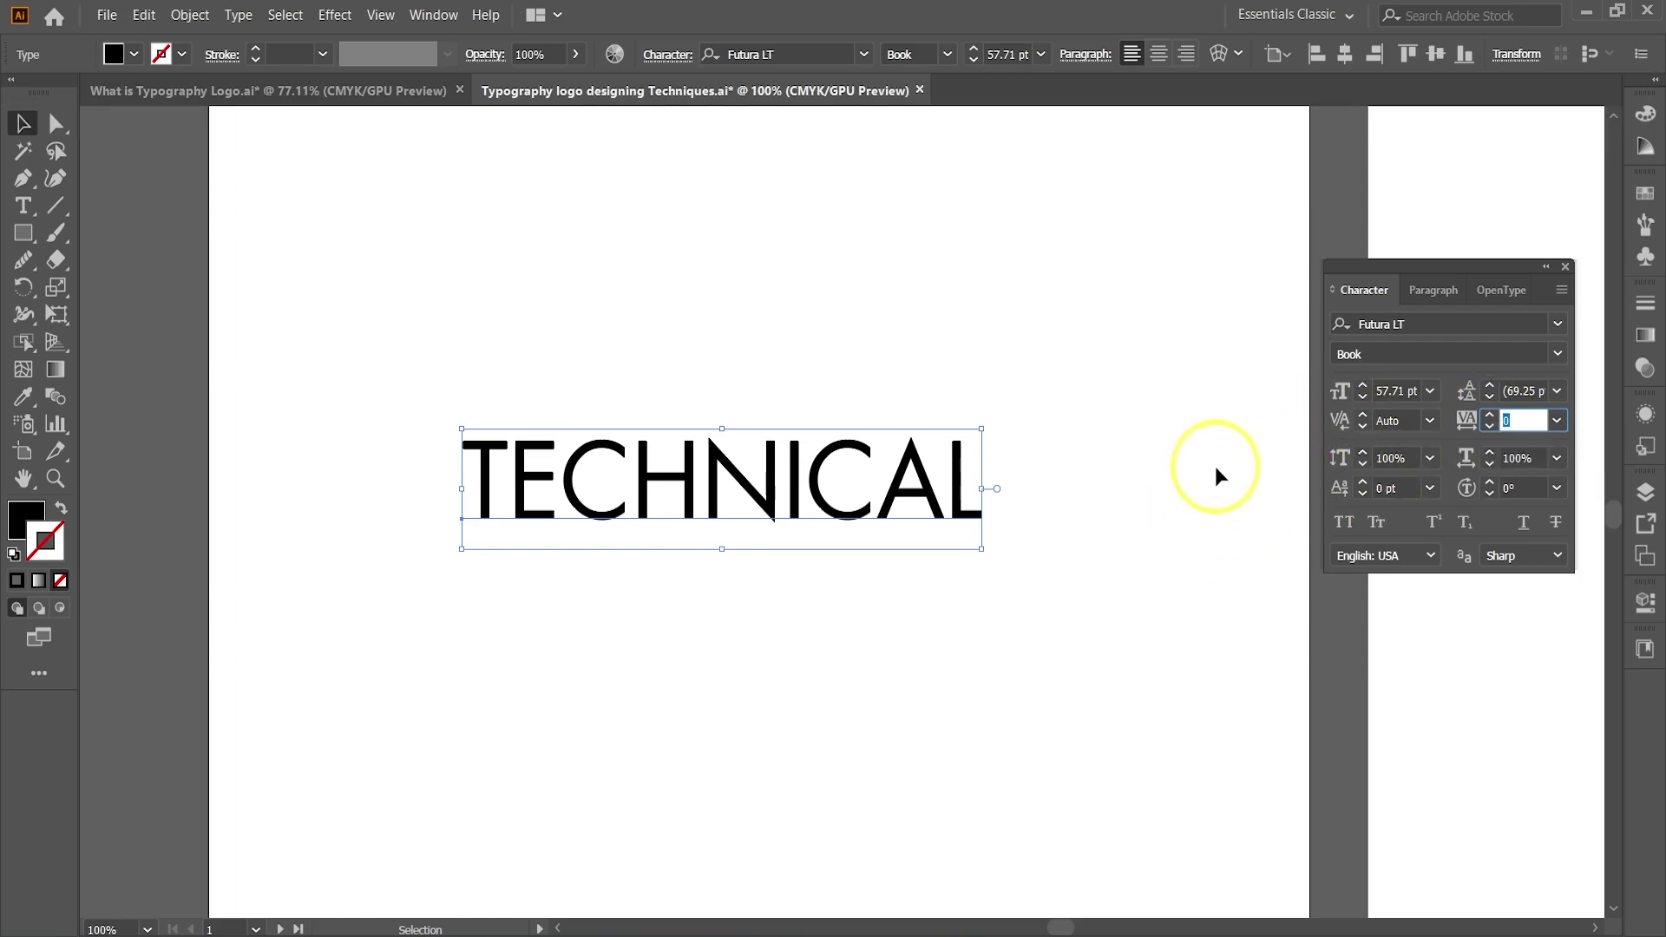
type("500")
key("Return")
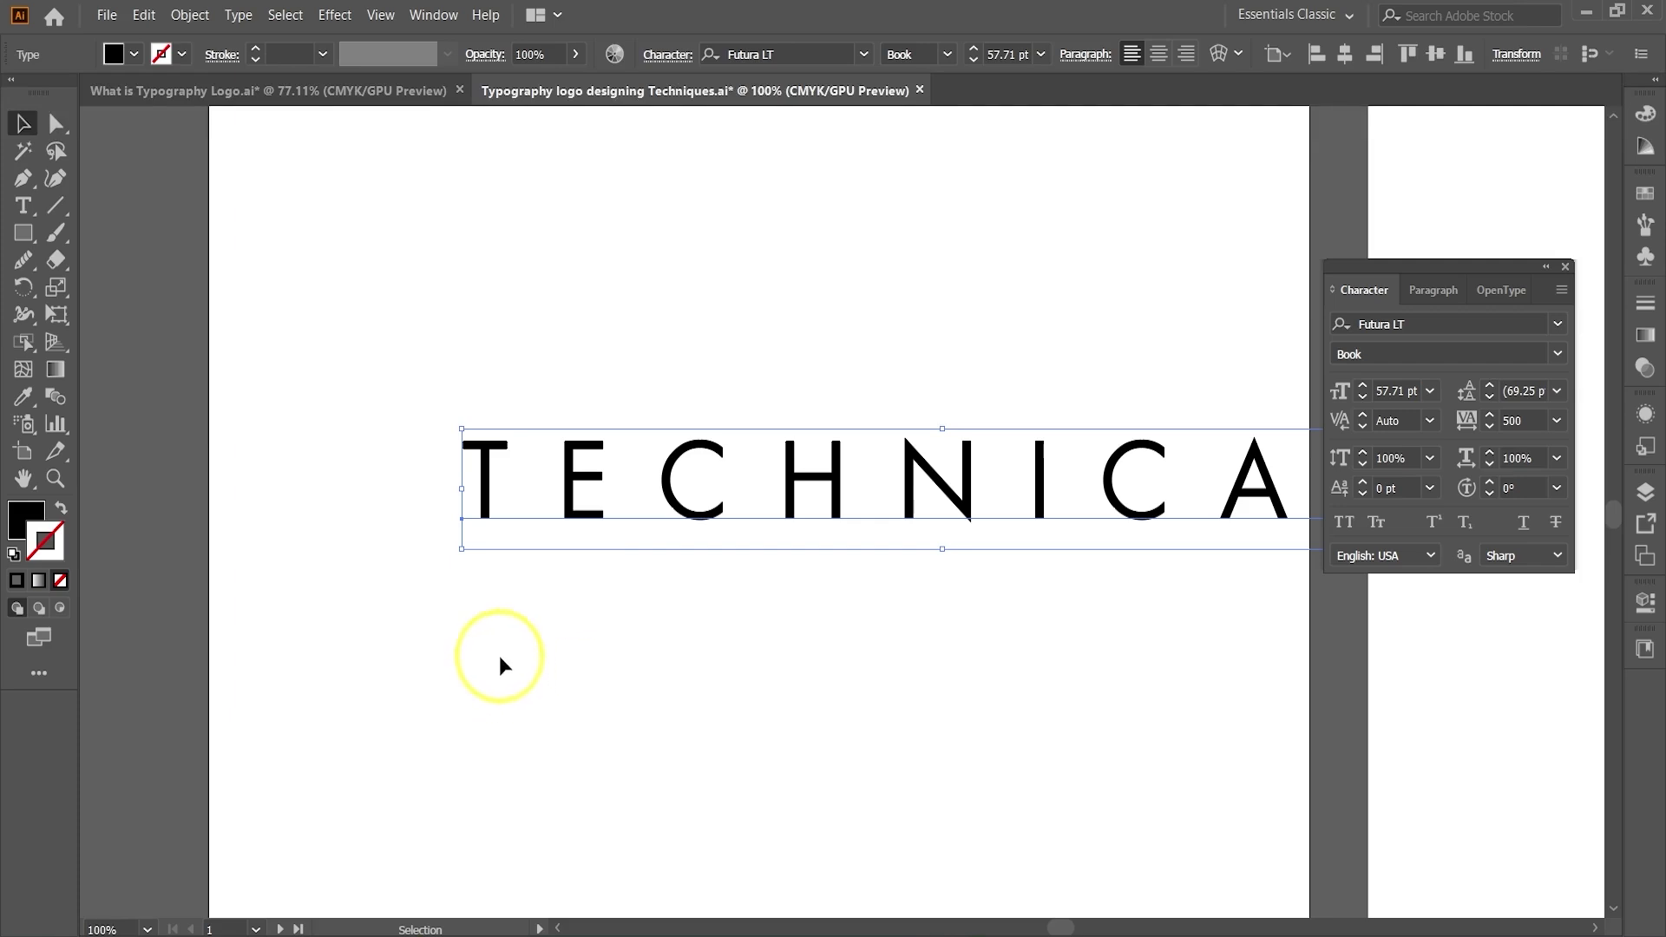
left_click_drag(457, 544, 565, 529)
left_click_drag(882, 497, 721, 495)
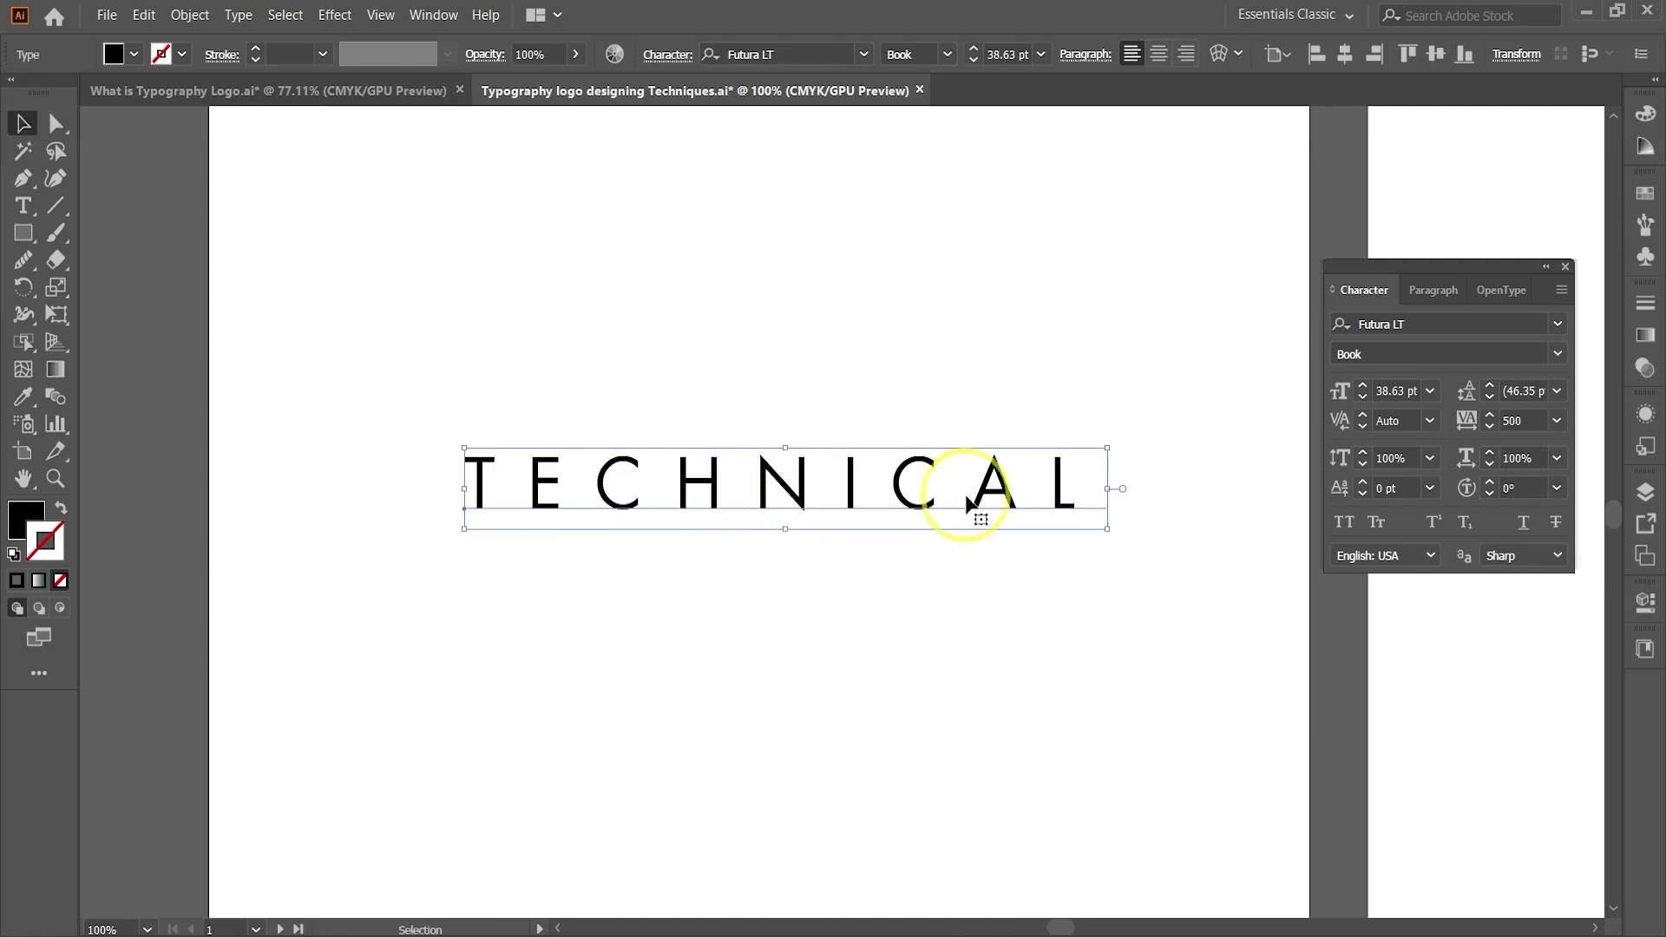
- Increase the TECHNICAL text's tracking to 800
double_click(1523, 422)
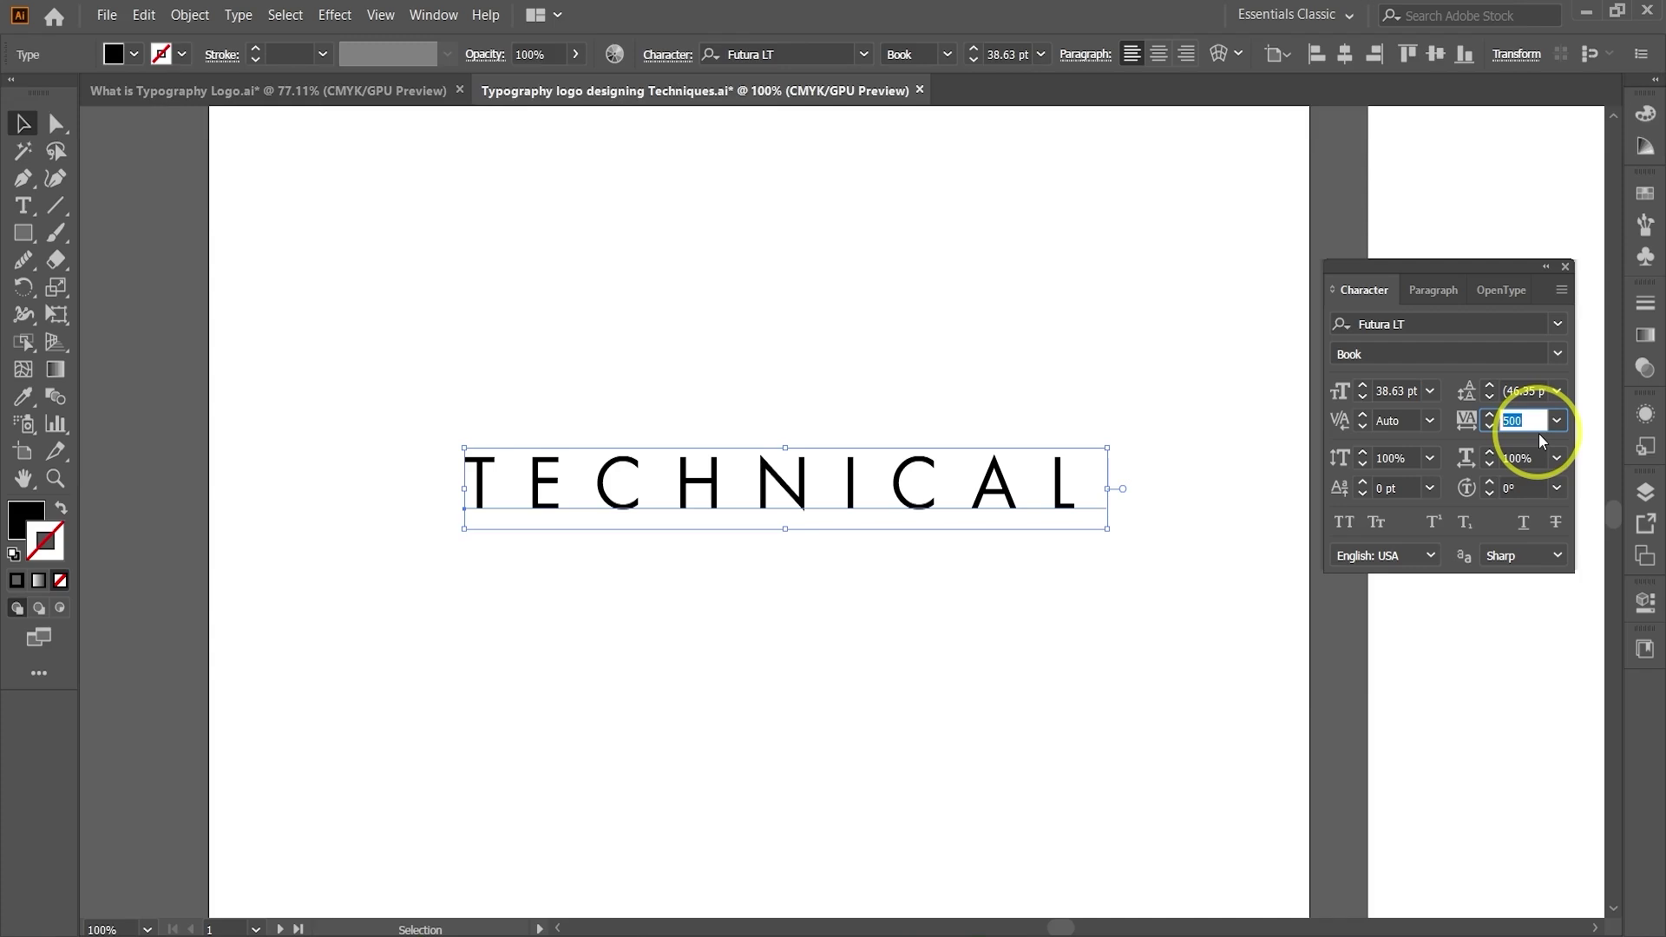
type("800")
key("Return")
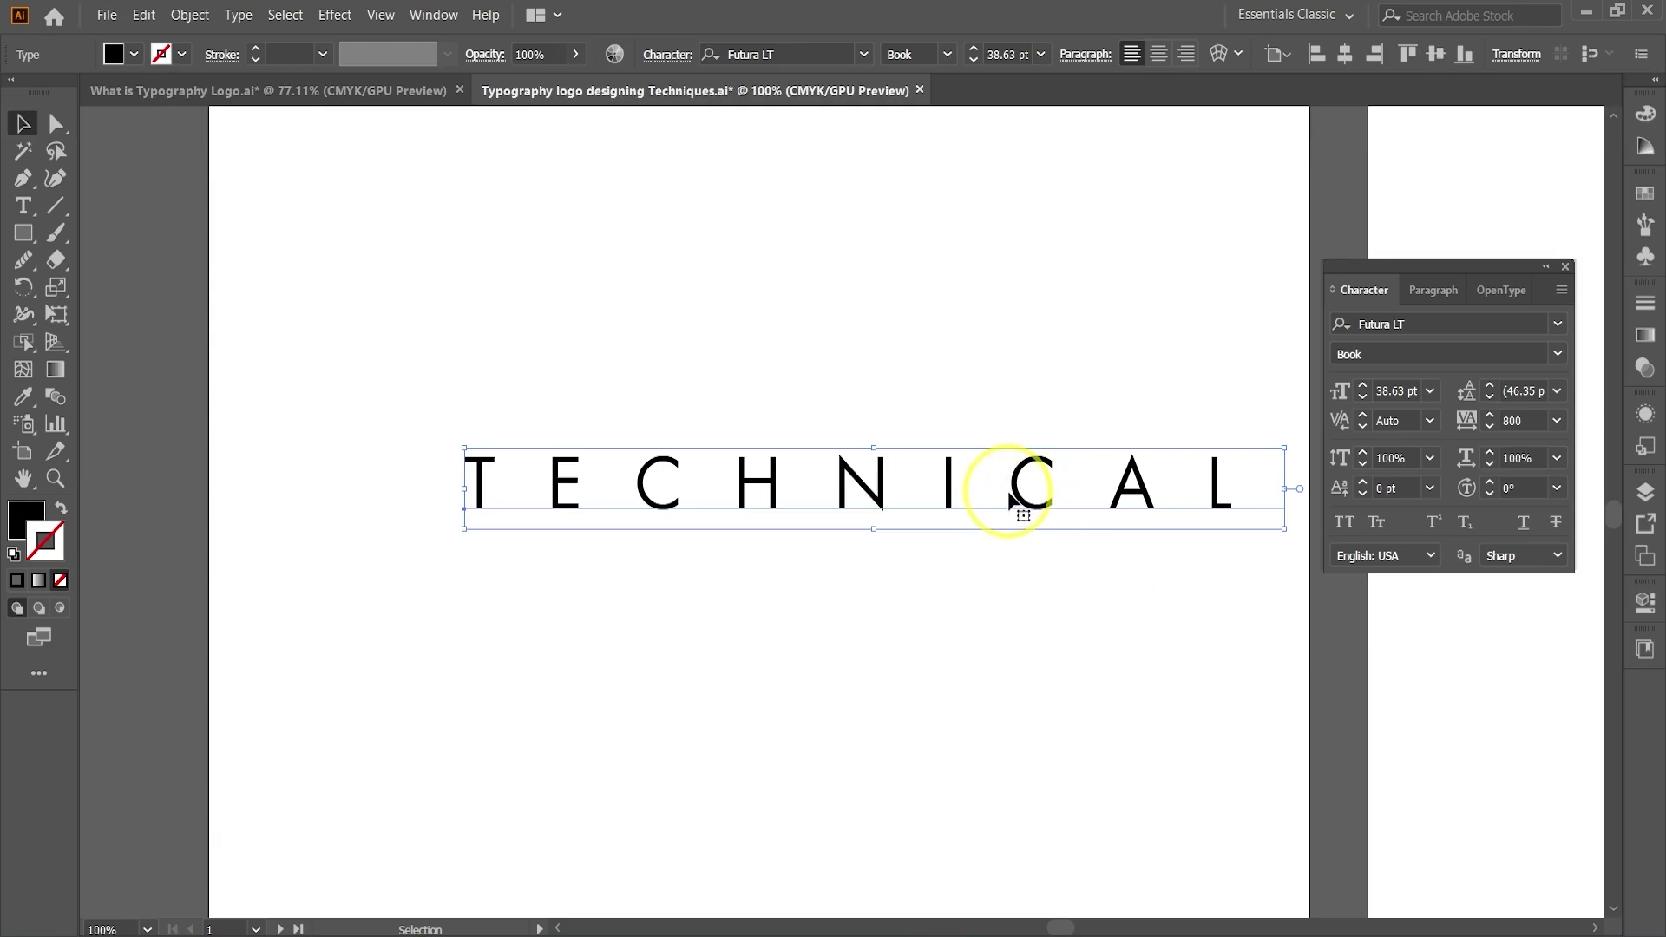
- Center the widely spaced TECHNICAL text horizontally and vertically on its artboard
left_click(1092, 630)
left_click(1039, 510)
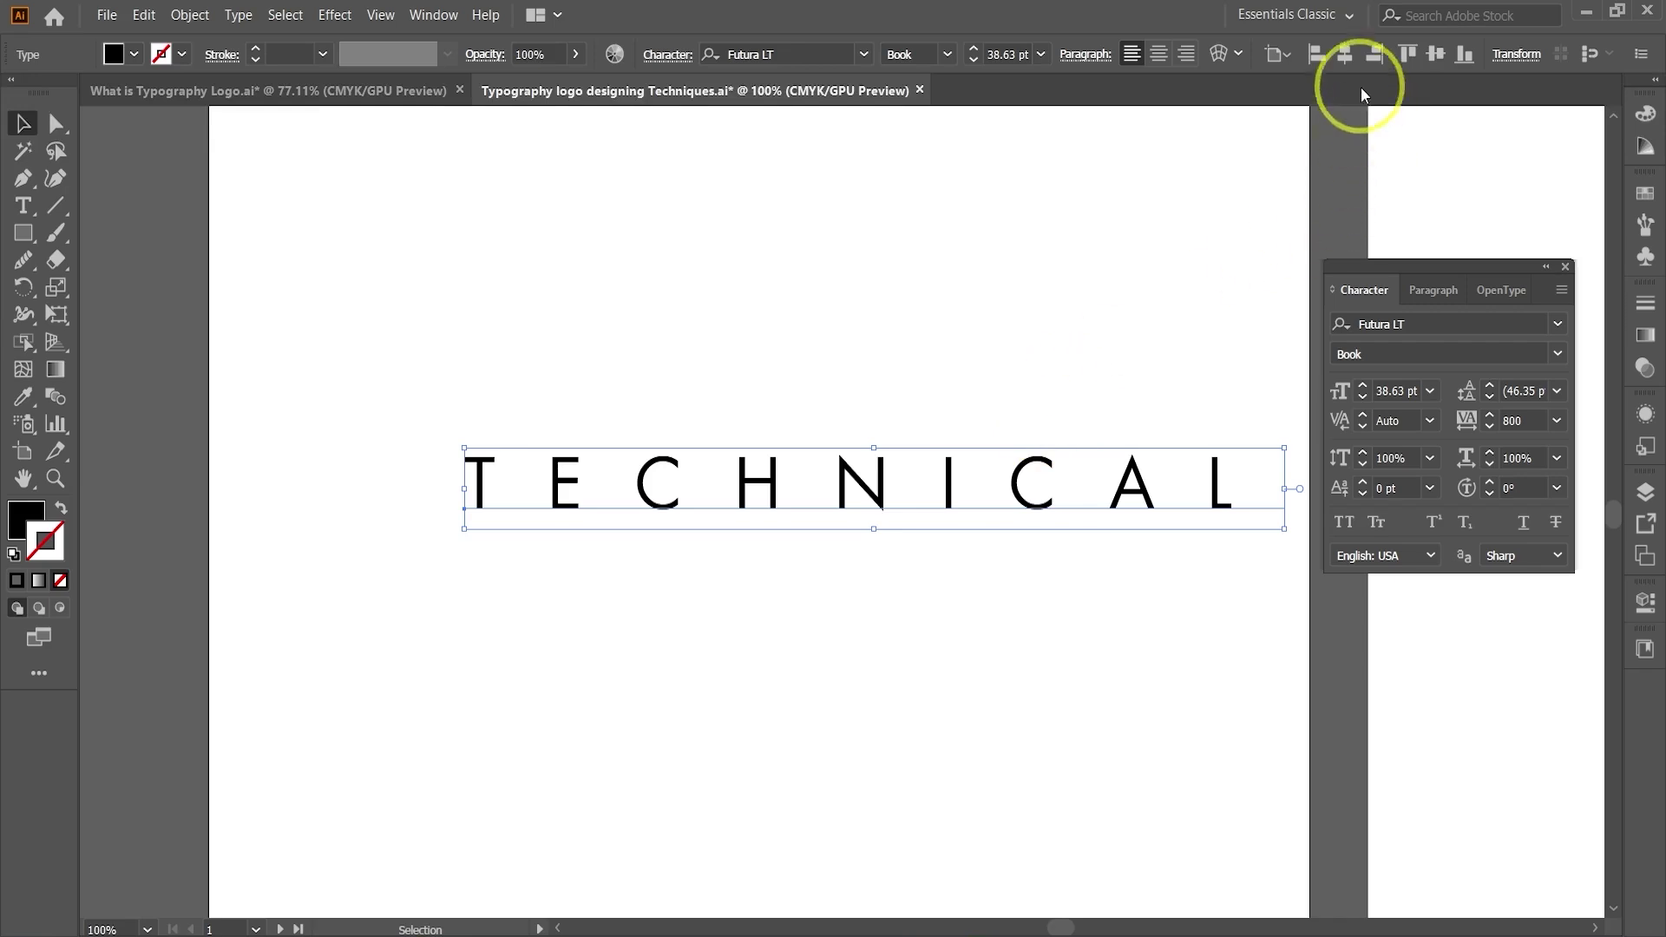
left_click(1346, 54)
left_click(1430, 54)
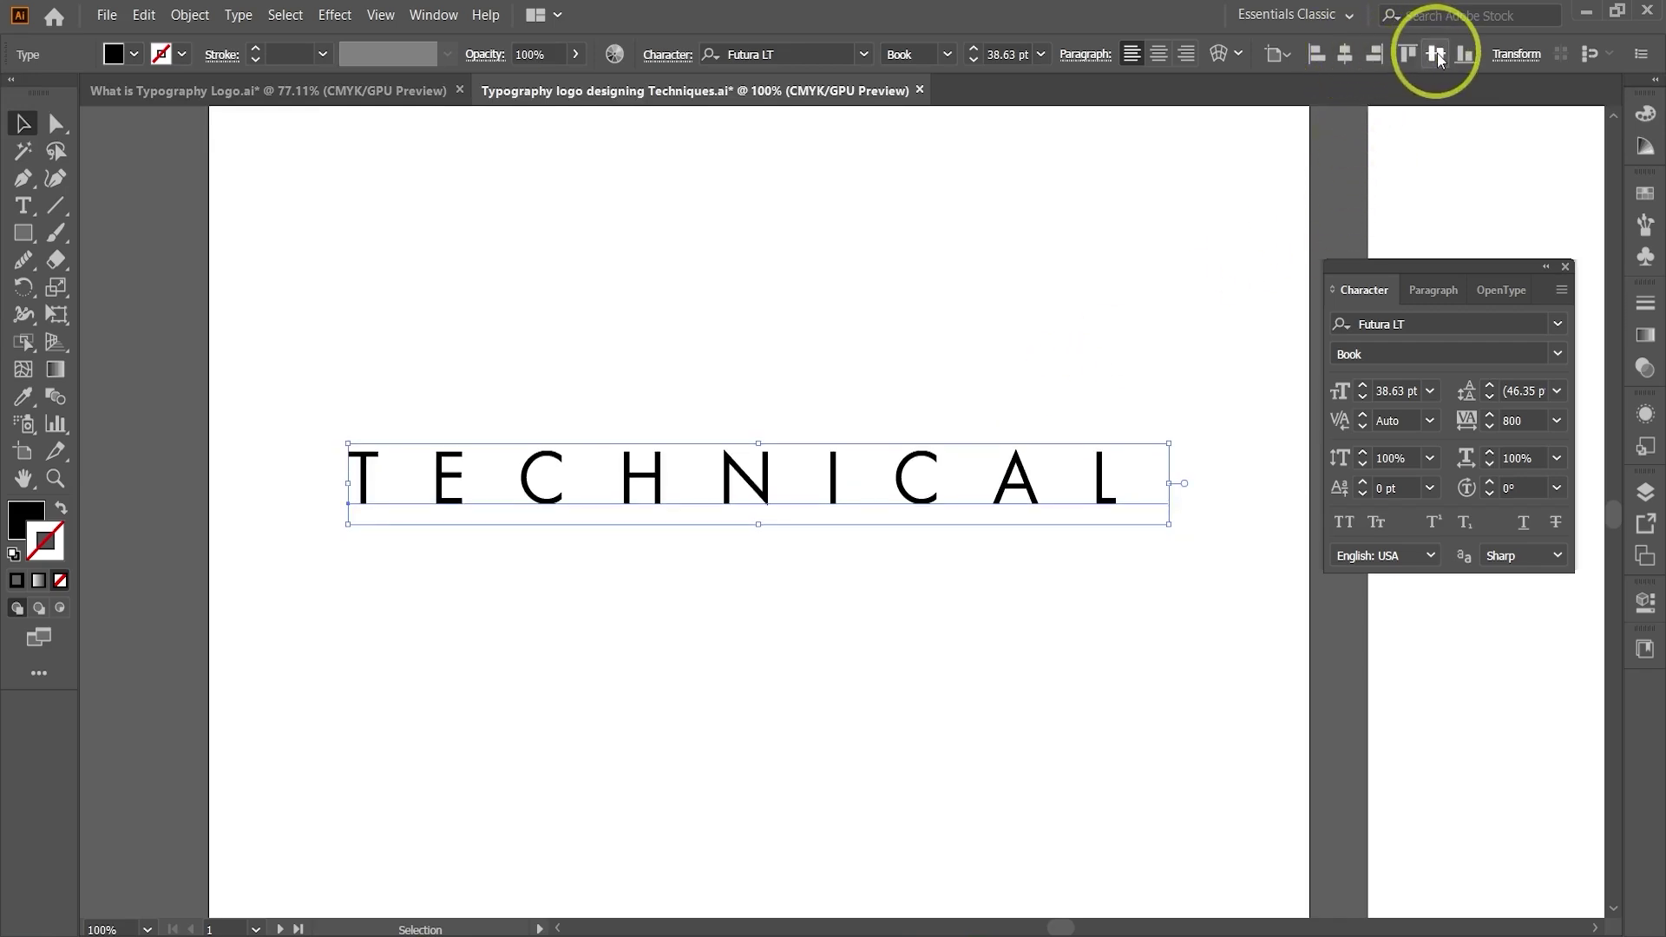
left_click(876, 621)
left_click(1013, 486)
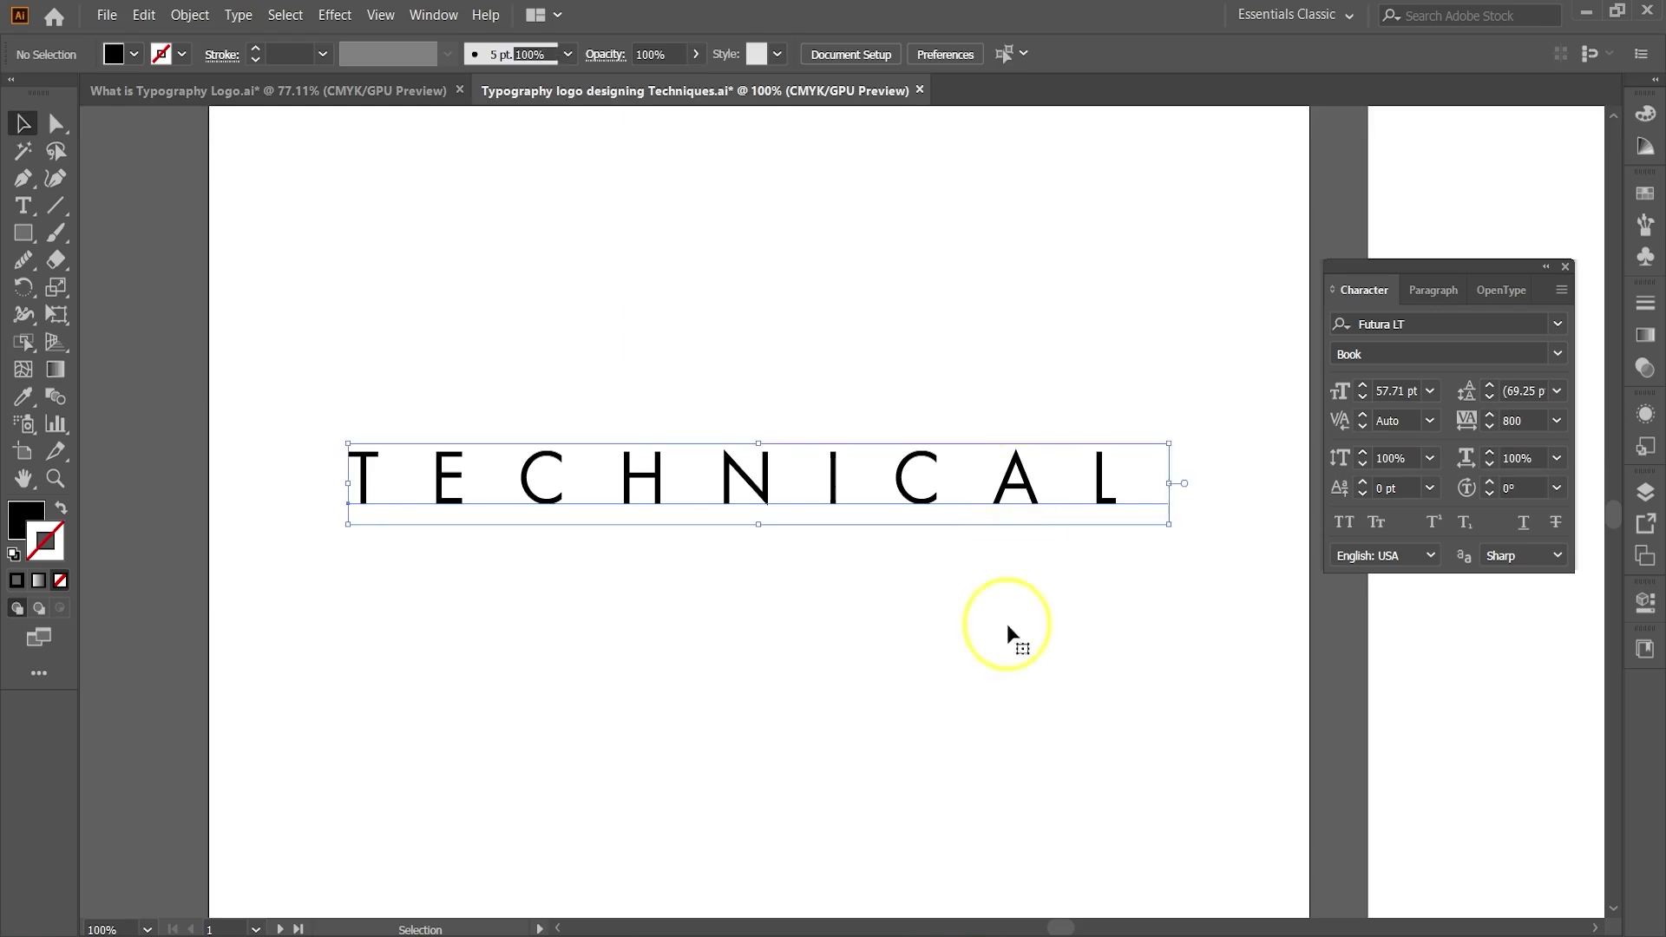
left_click(981, 663)
left_click(916, 508)
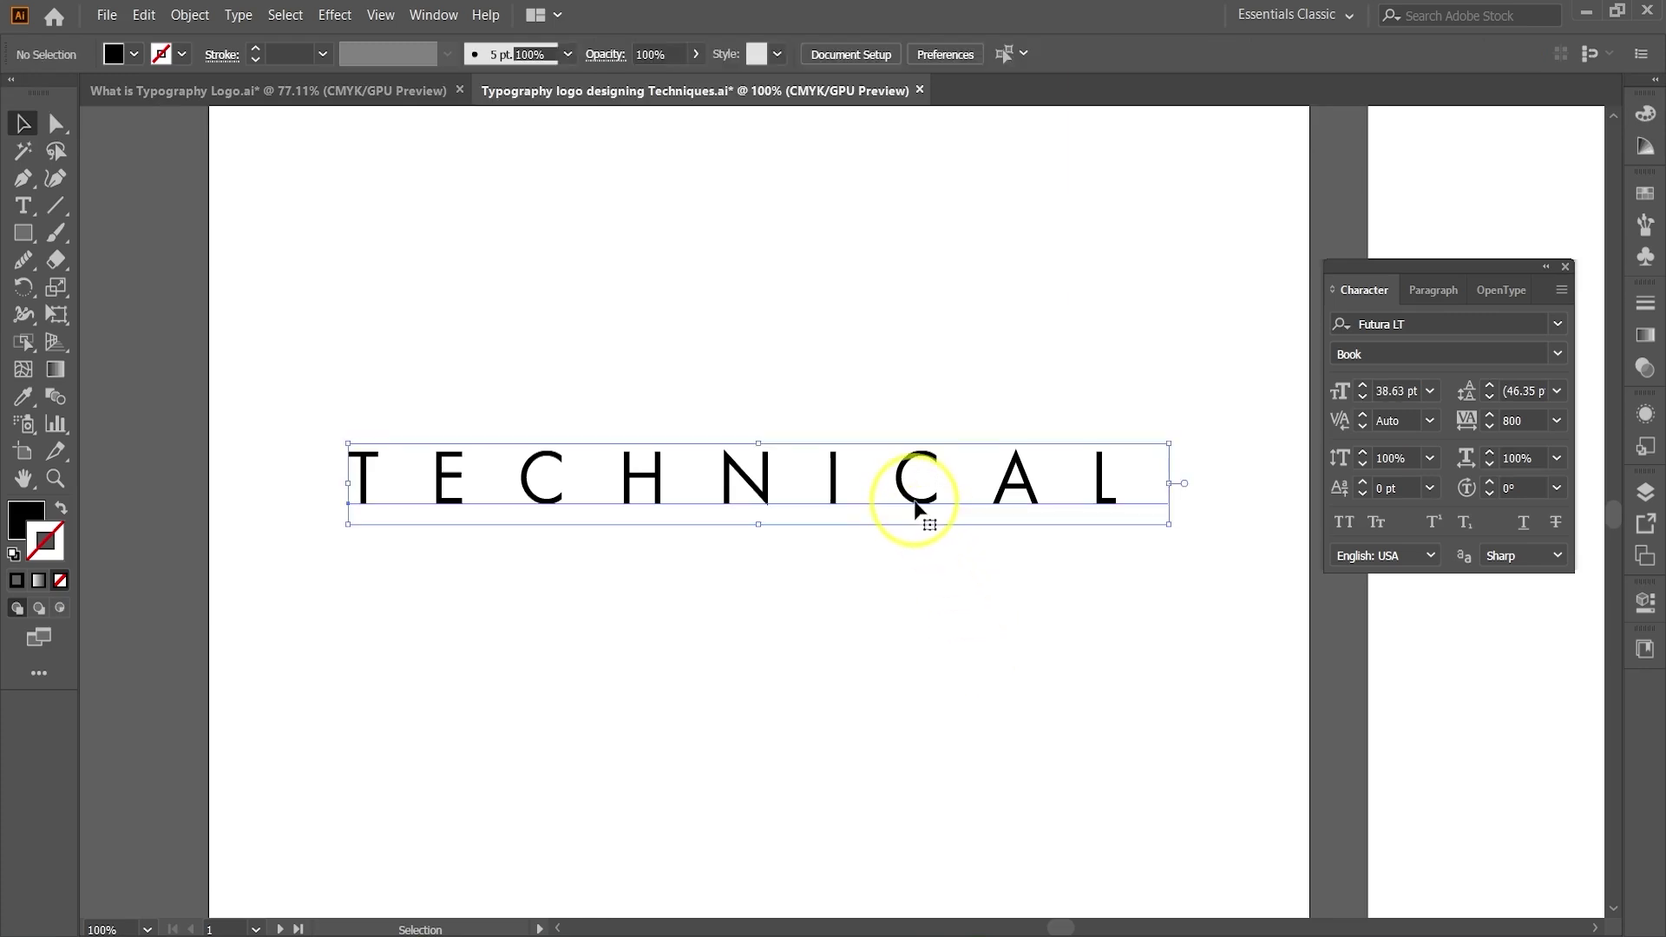
- Cut the widely spaced TECHNICAL text, undo back to the full-size version with tracking 0, and paste the cut copy beside it
key("Delete")
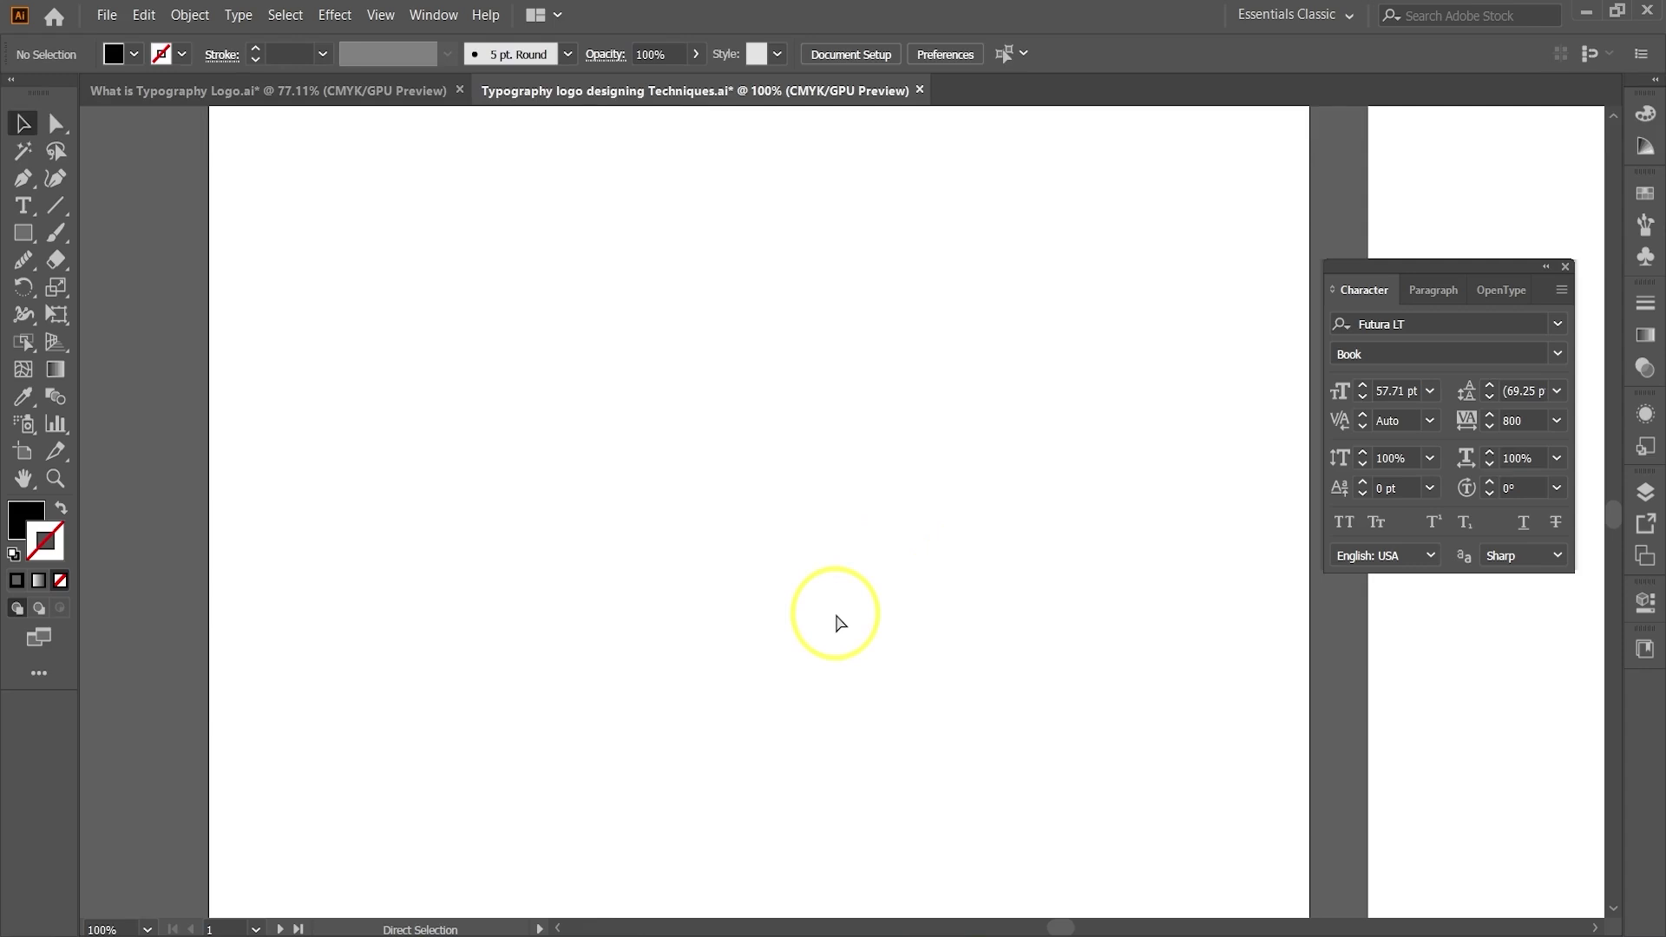
key("ctrl+z")
key("ctrl+z")
key("ctrl+z")
key("ctrl+z")
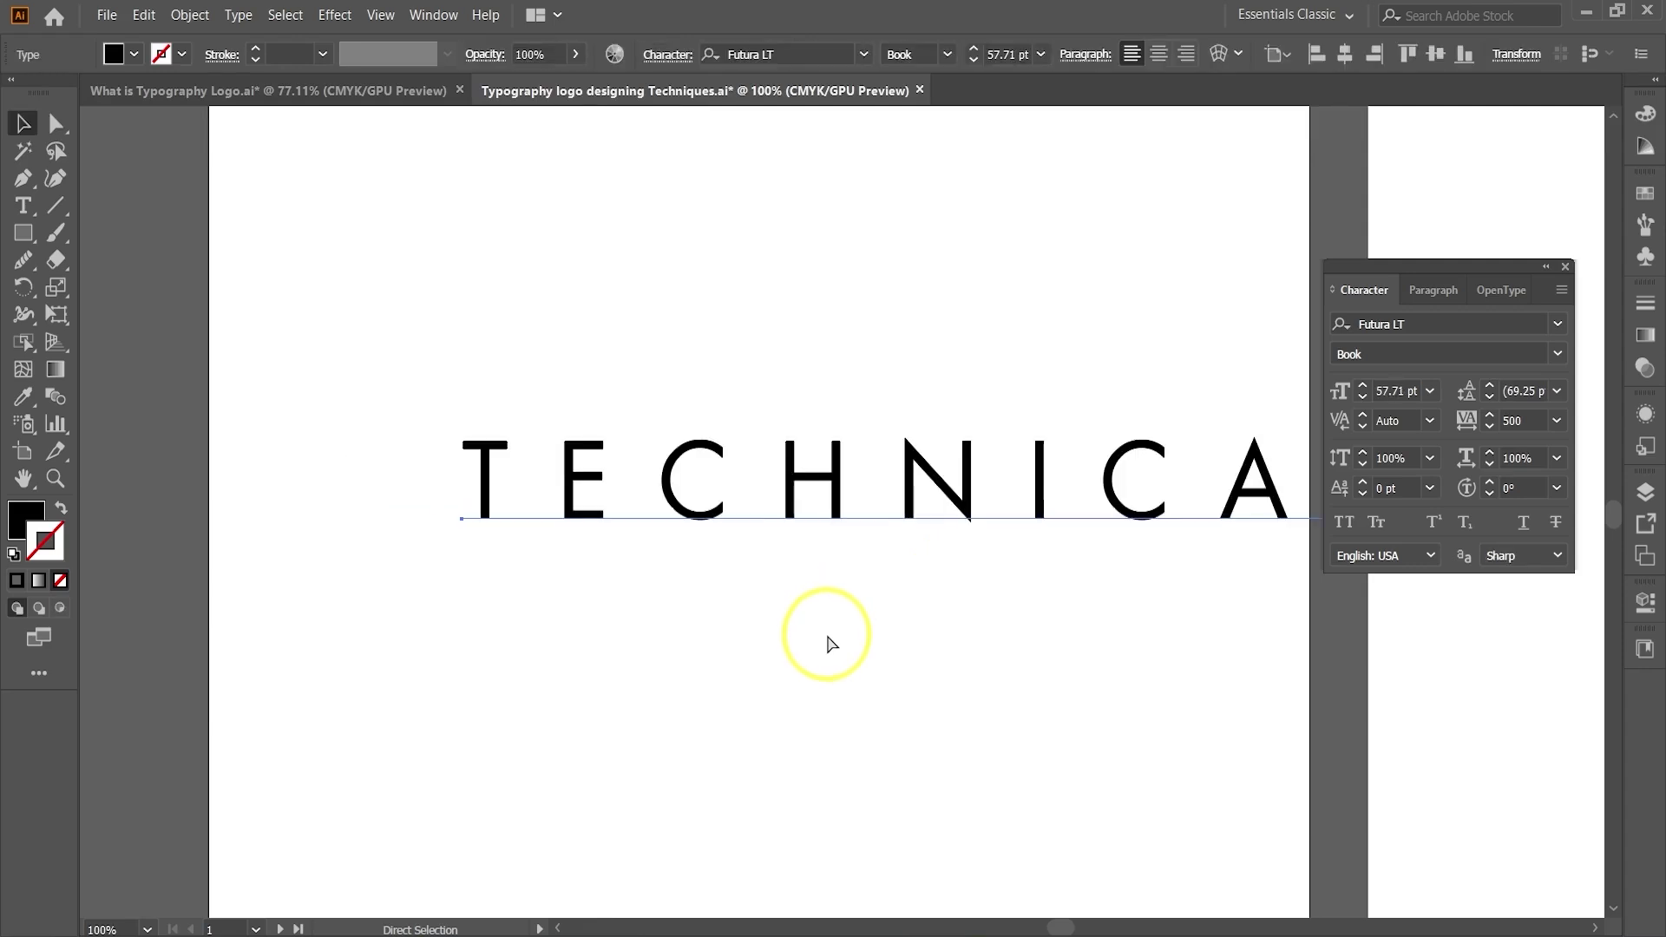
key("ctrl+z")
type("TECHNICAL")
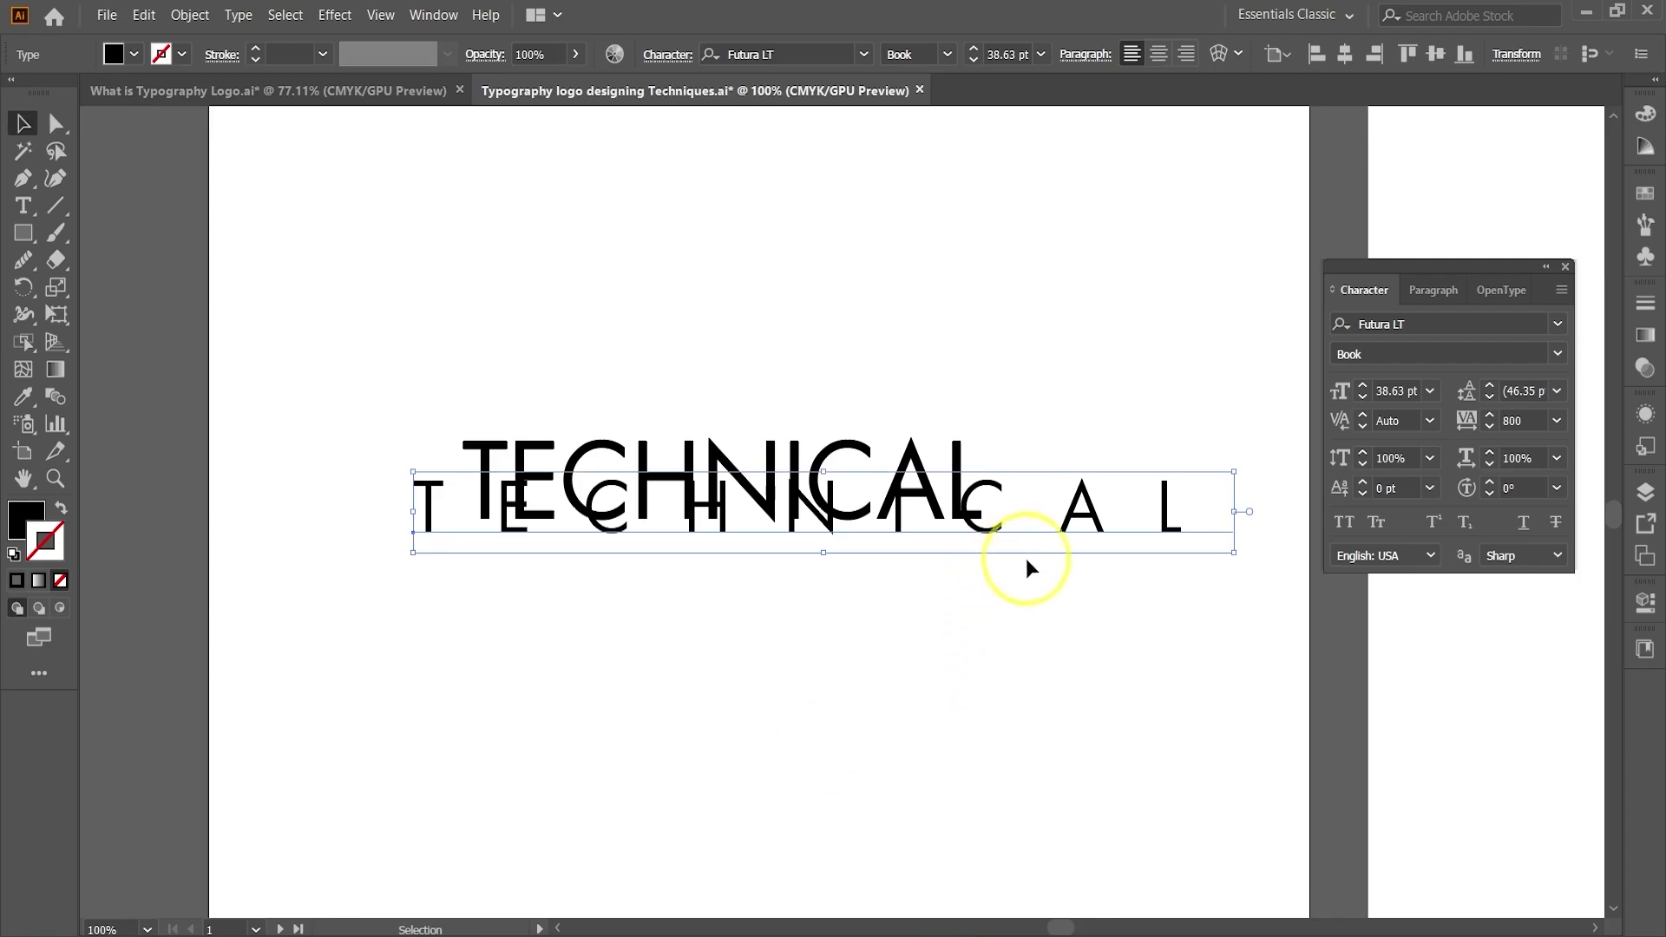
- Separate the two TECHNICAL versions vertically, placing the full-size tightly spaced one above the smaller widely spaced one
left_click_drag(957, 444, 962, 347)
left_click_drag(961, 524, 904, 580)
left_click(830, 744)
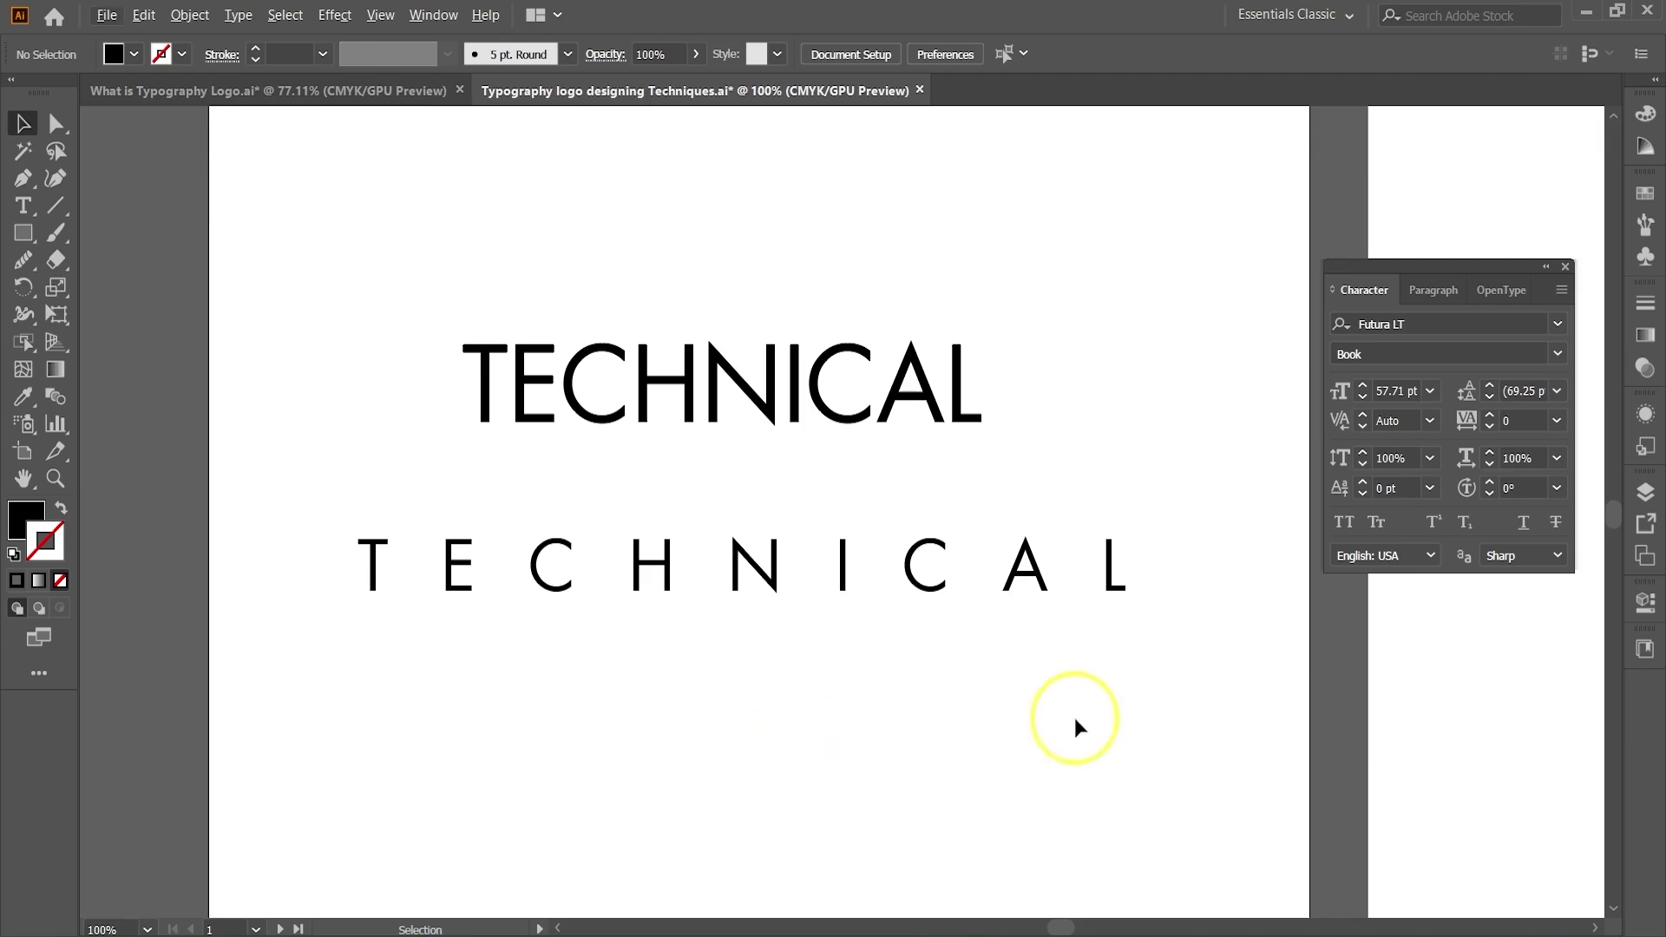
- Examine the lettering of the FRIENDLY text on the second artboard, leaving the text selected
key("space")
left_click_drag(1468, 725, 1168, 711)
scroll(1168, 712, "right", 10)
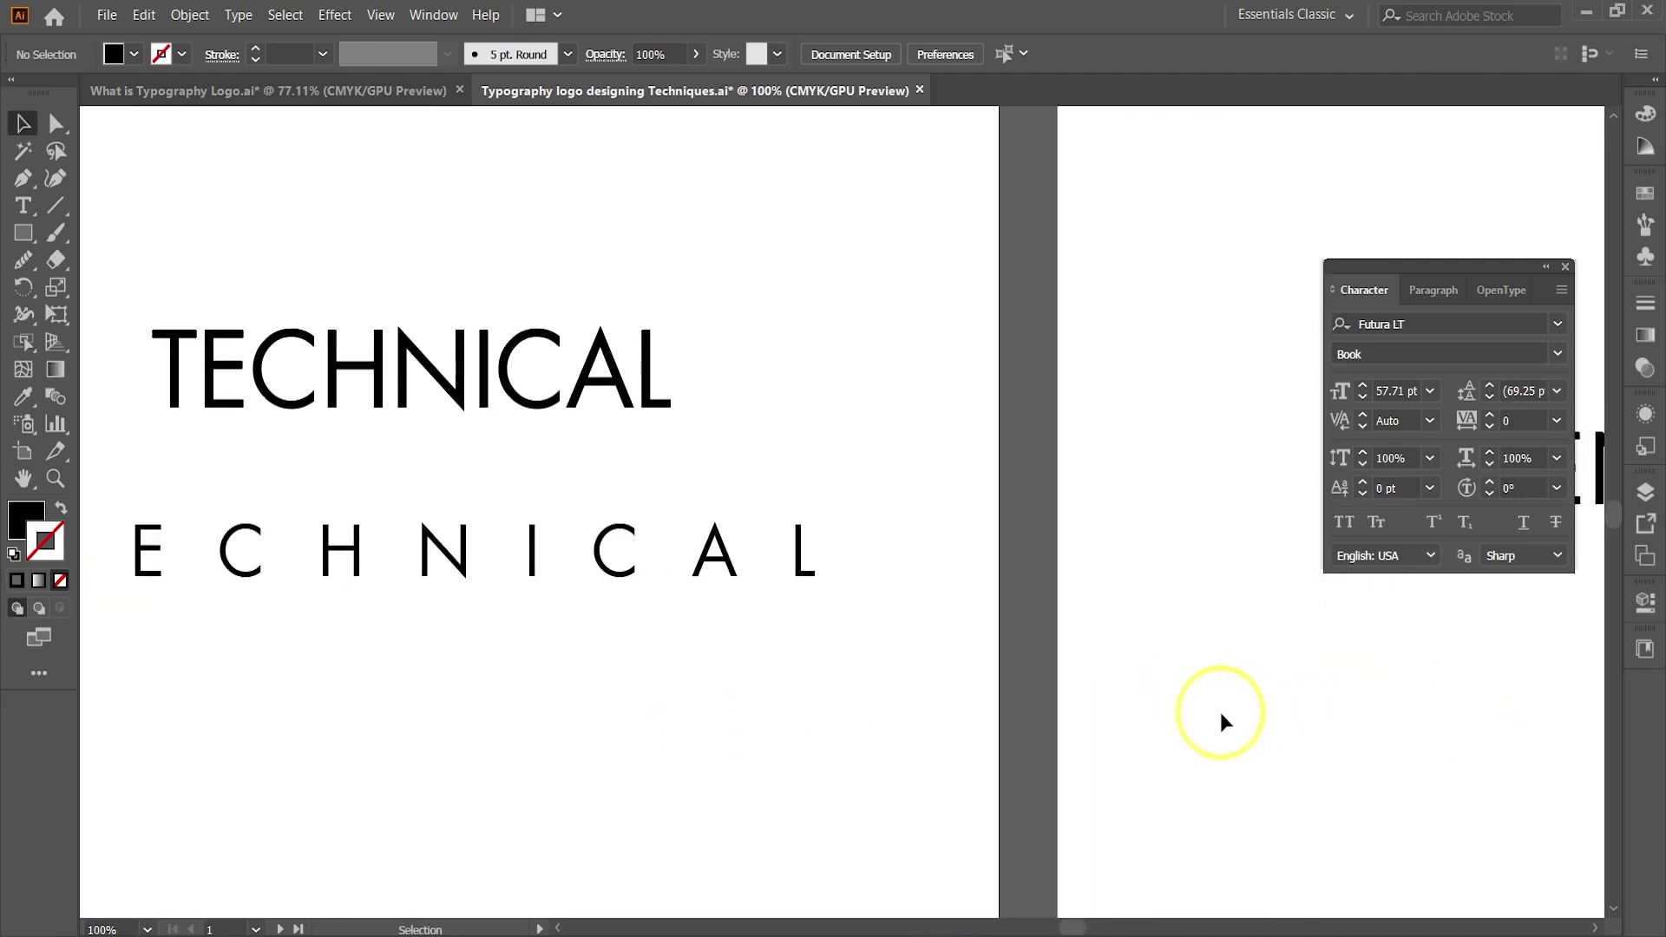
scroll(933, 706, "right", 1)
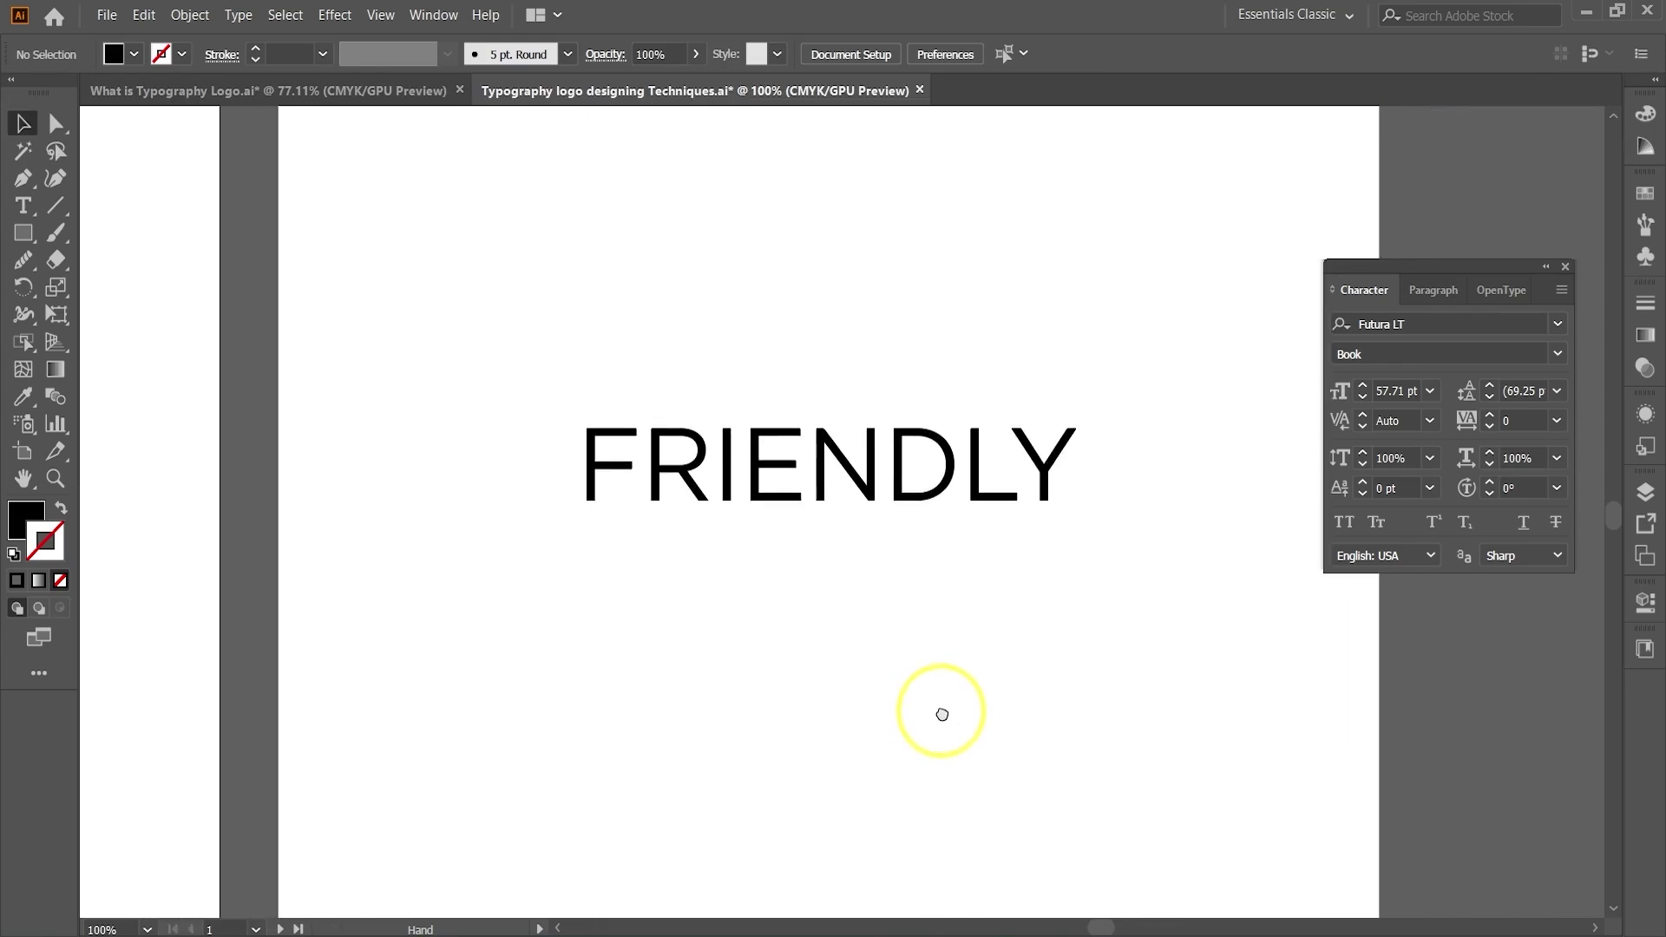
left_click_drag(941, 714, 966, 714)
left_click(898, 502)
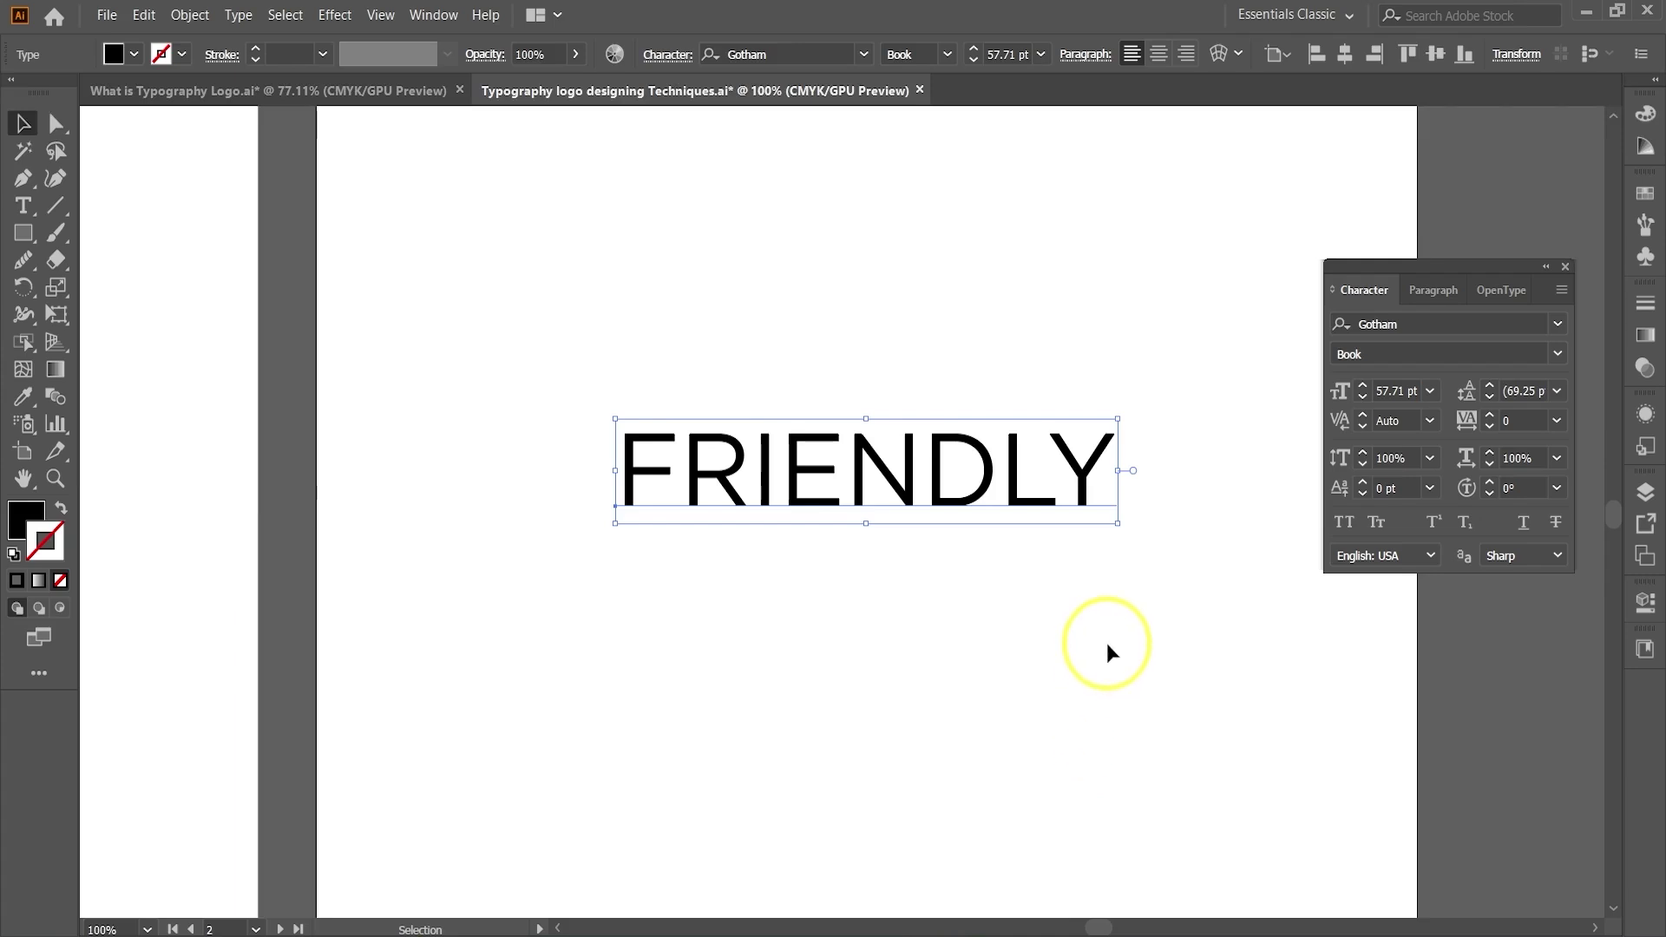
scroll(1108, 648, "up", 1)
key("space")
left_click_drag(897, 634, 912, 704)
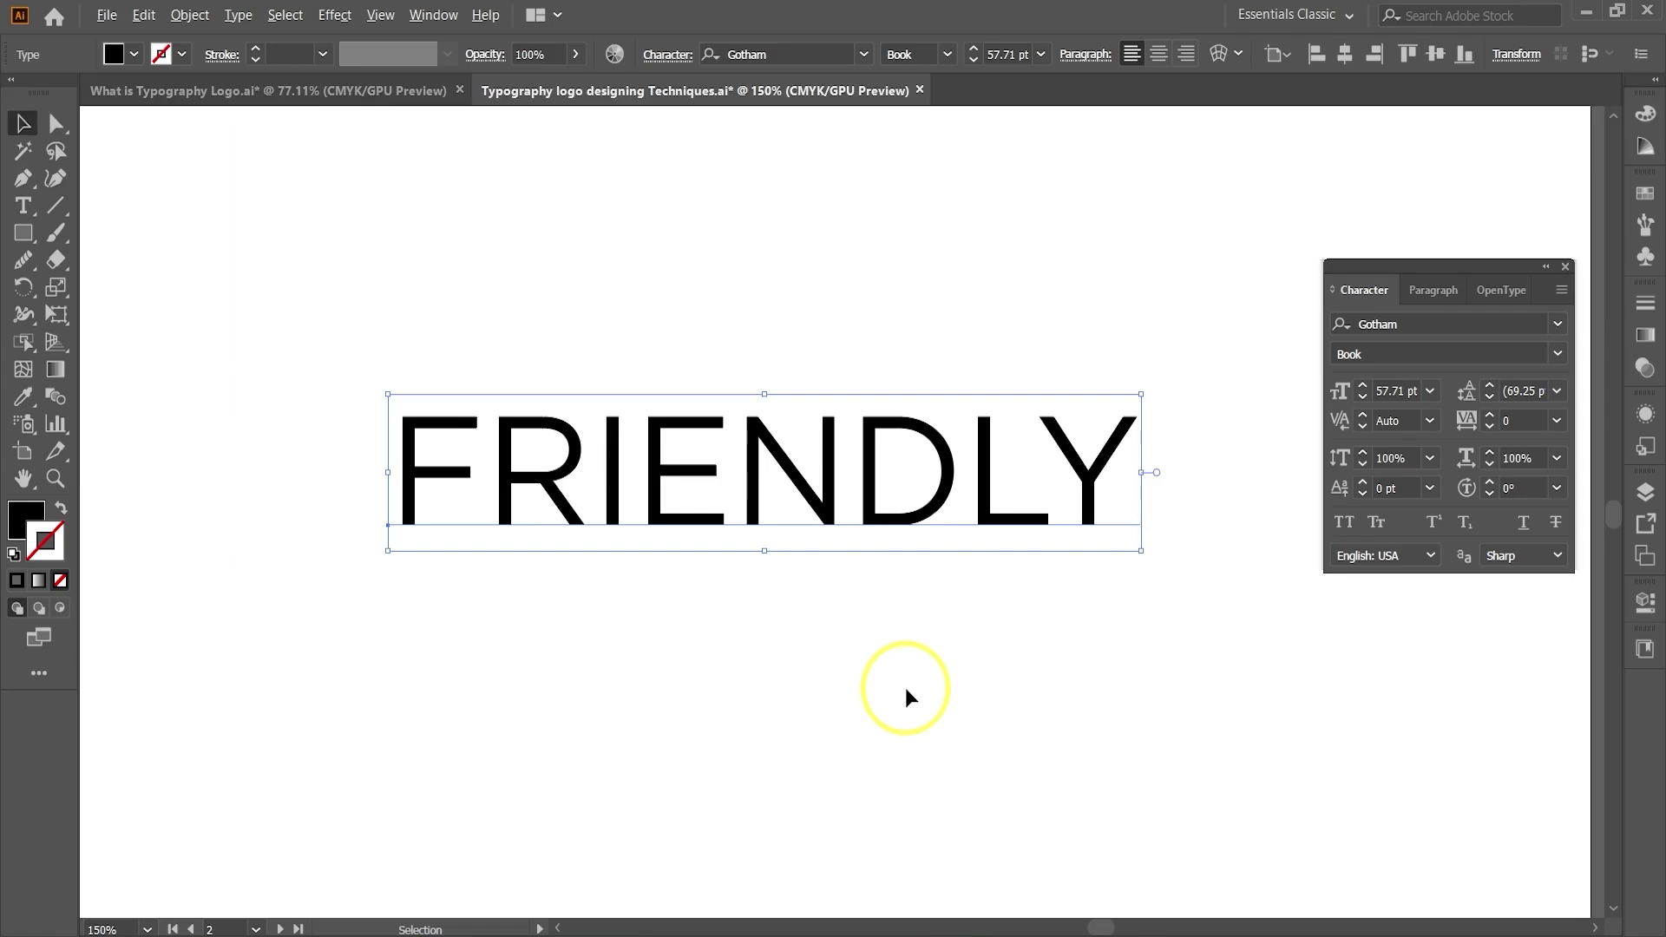
scroll(904, 687, "down", 1)
key("space")
left_click_drag(904, 687, 989, 669)
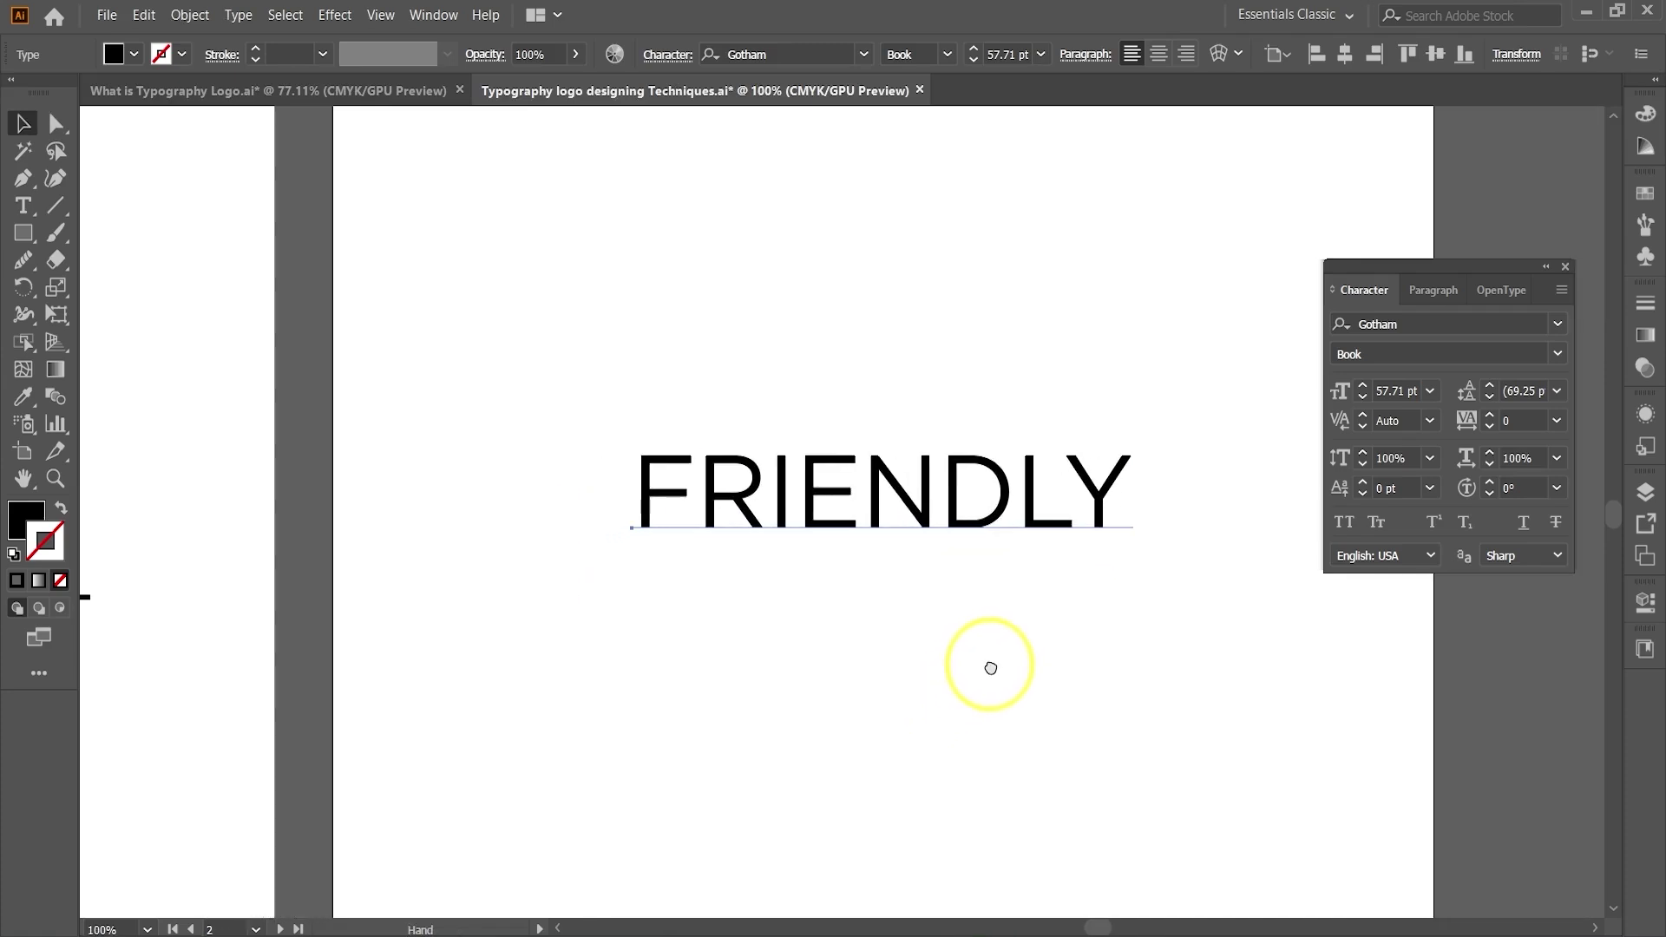
left_click(1067, 682)
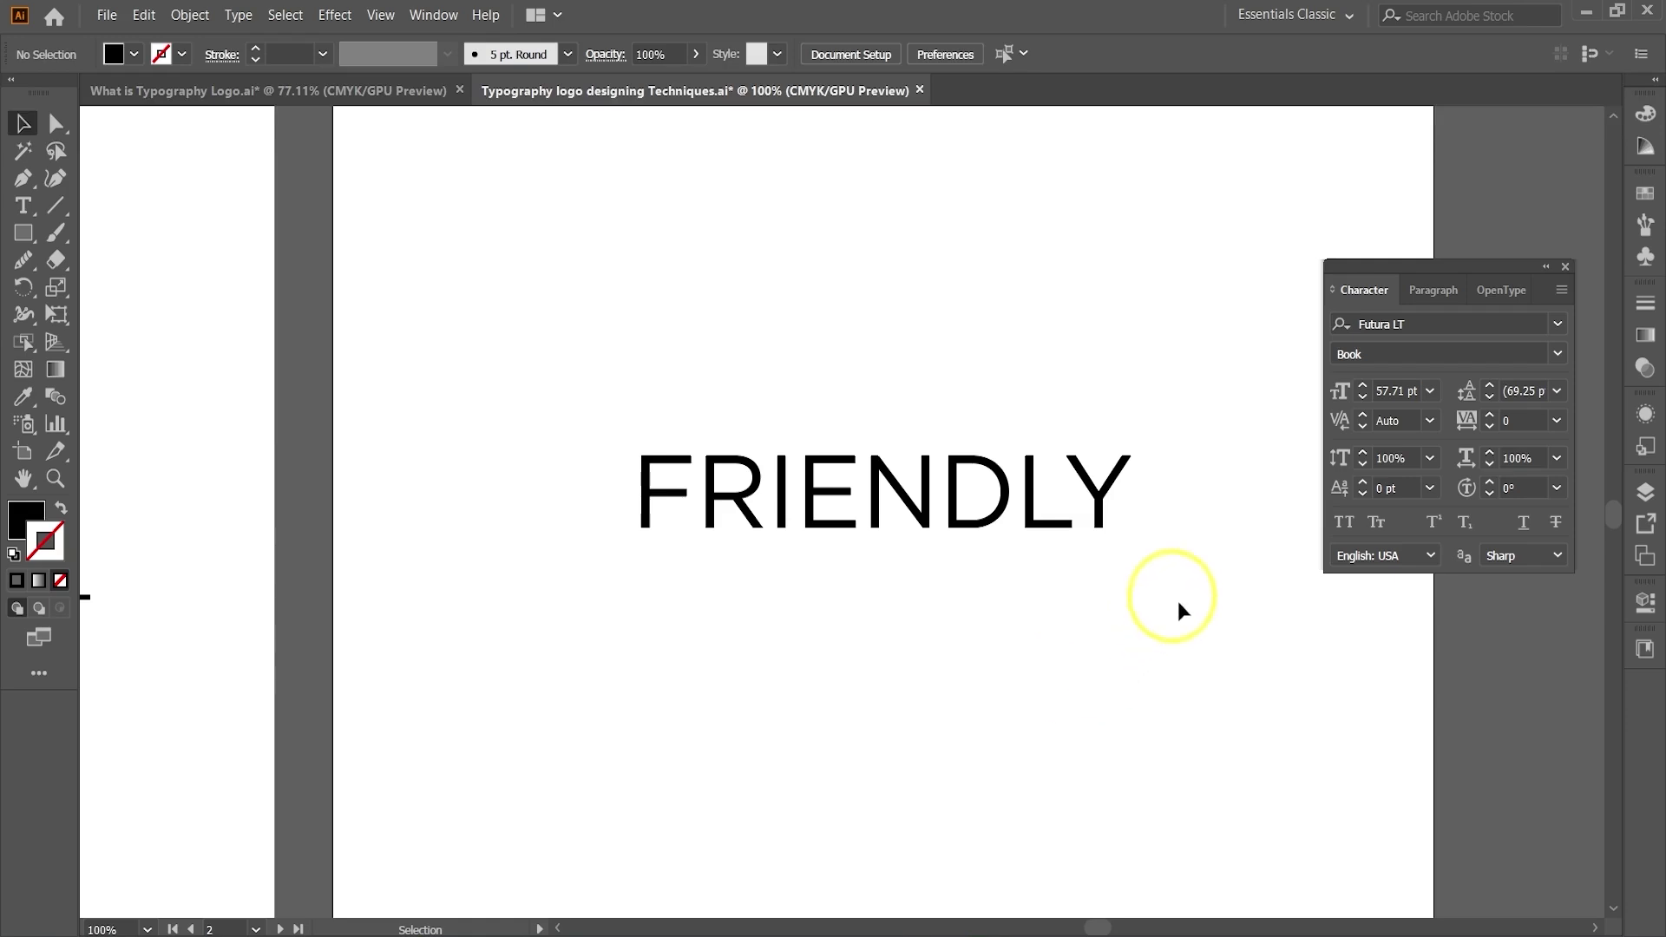
left_click(1069, 523)
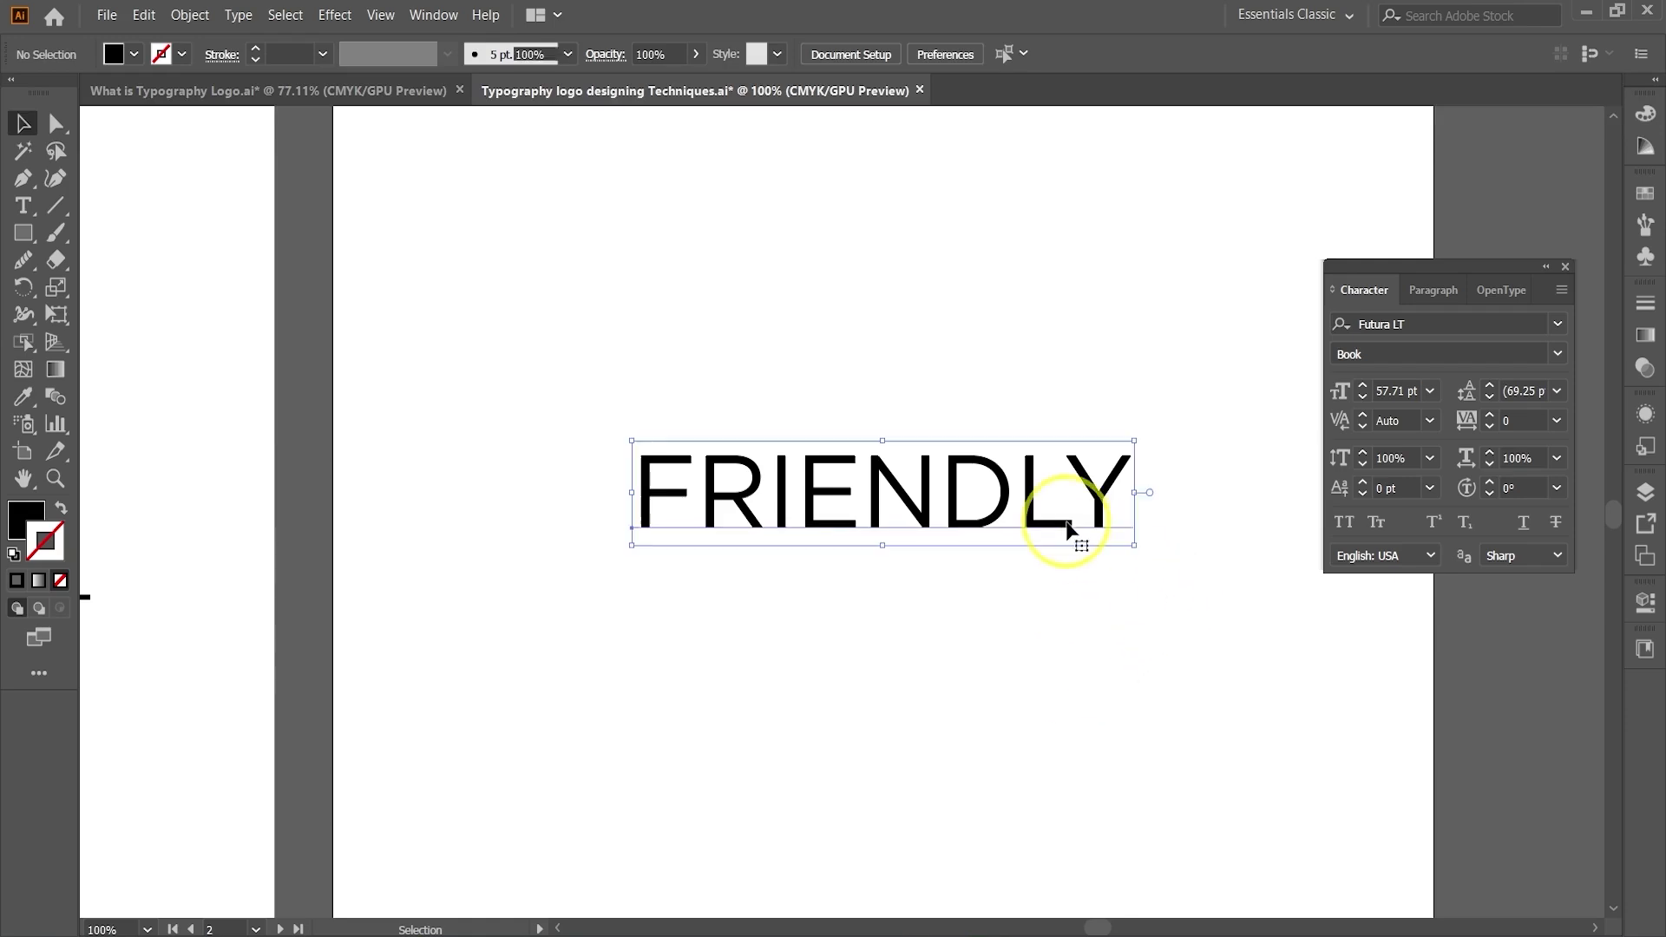
- Set the font of the FRIENDLY text to Cooper Black and deselect it
left_click(1410, 327)
type("coo")
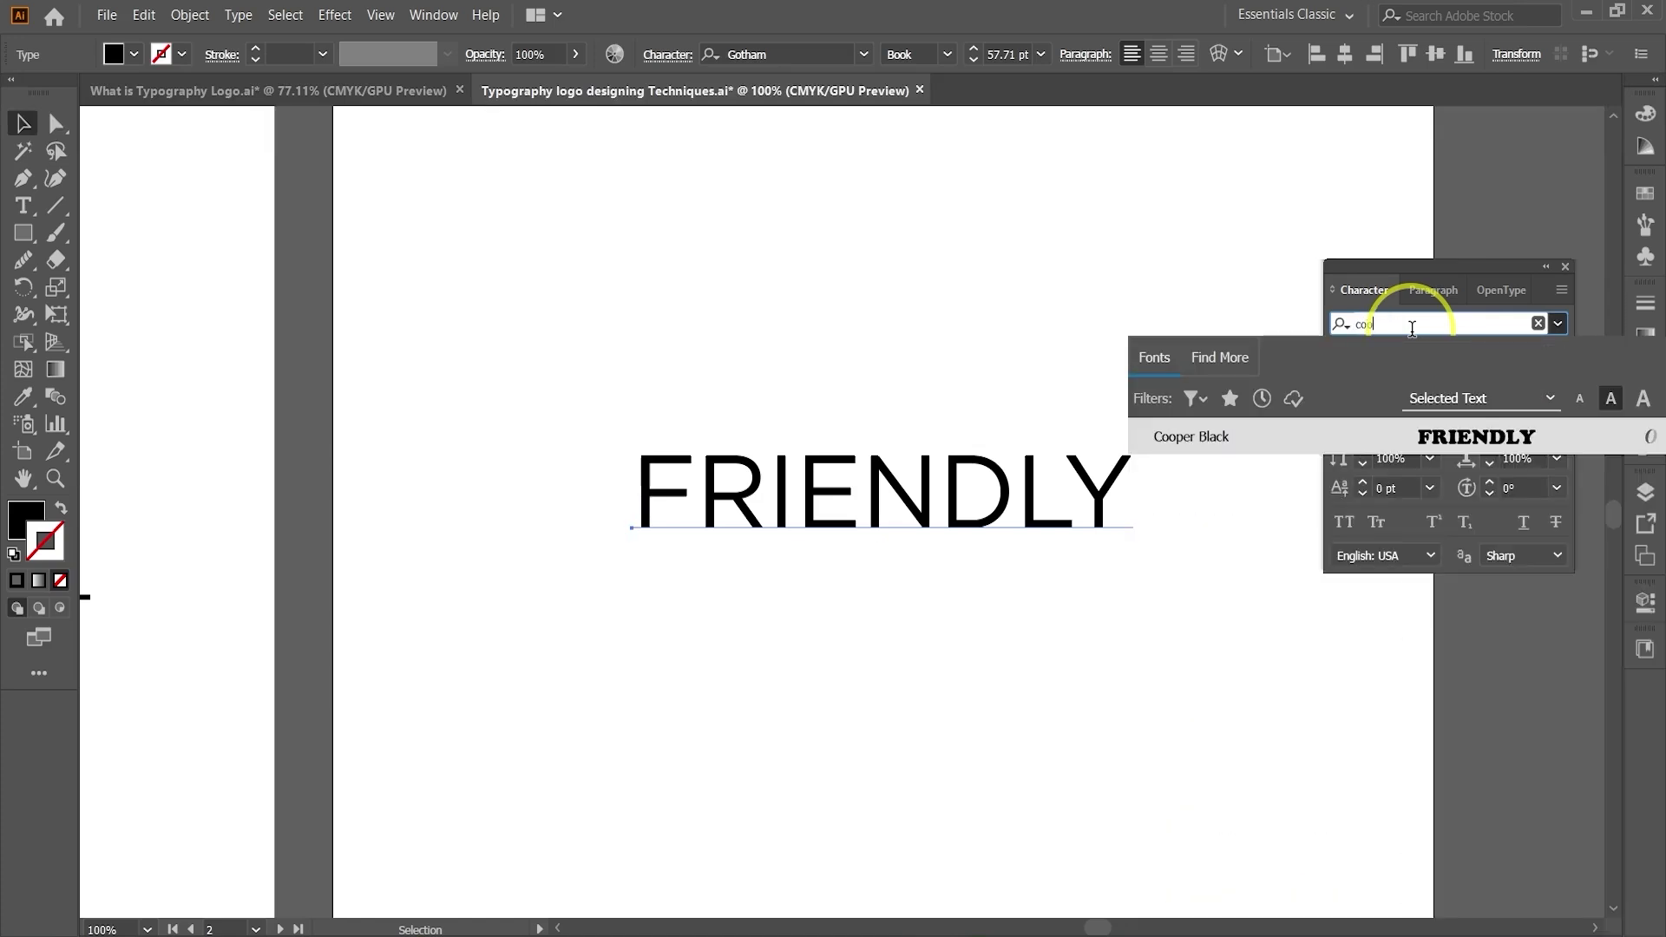
left_click(1267, 438)
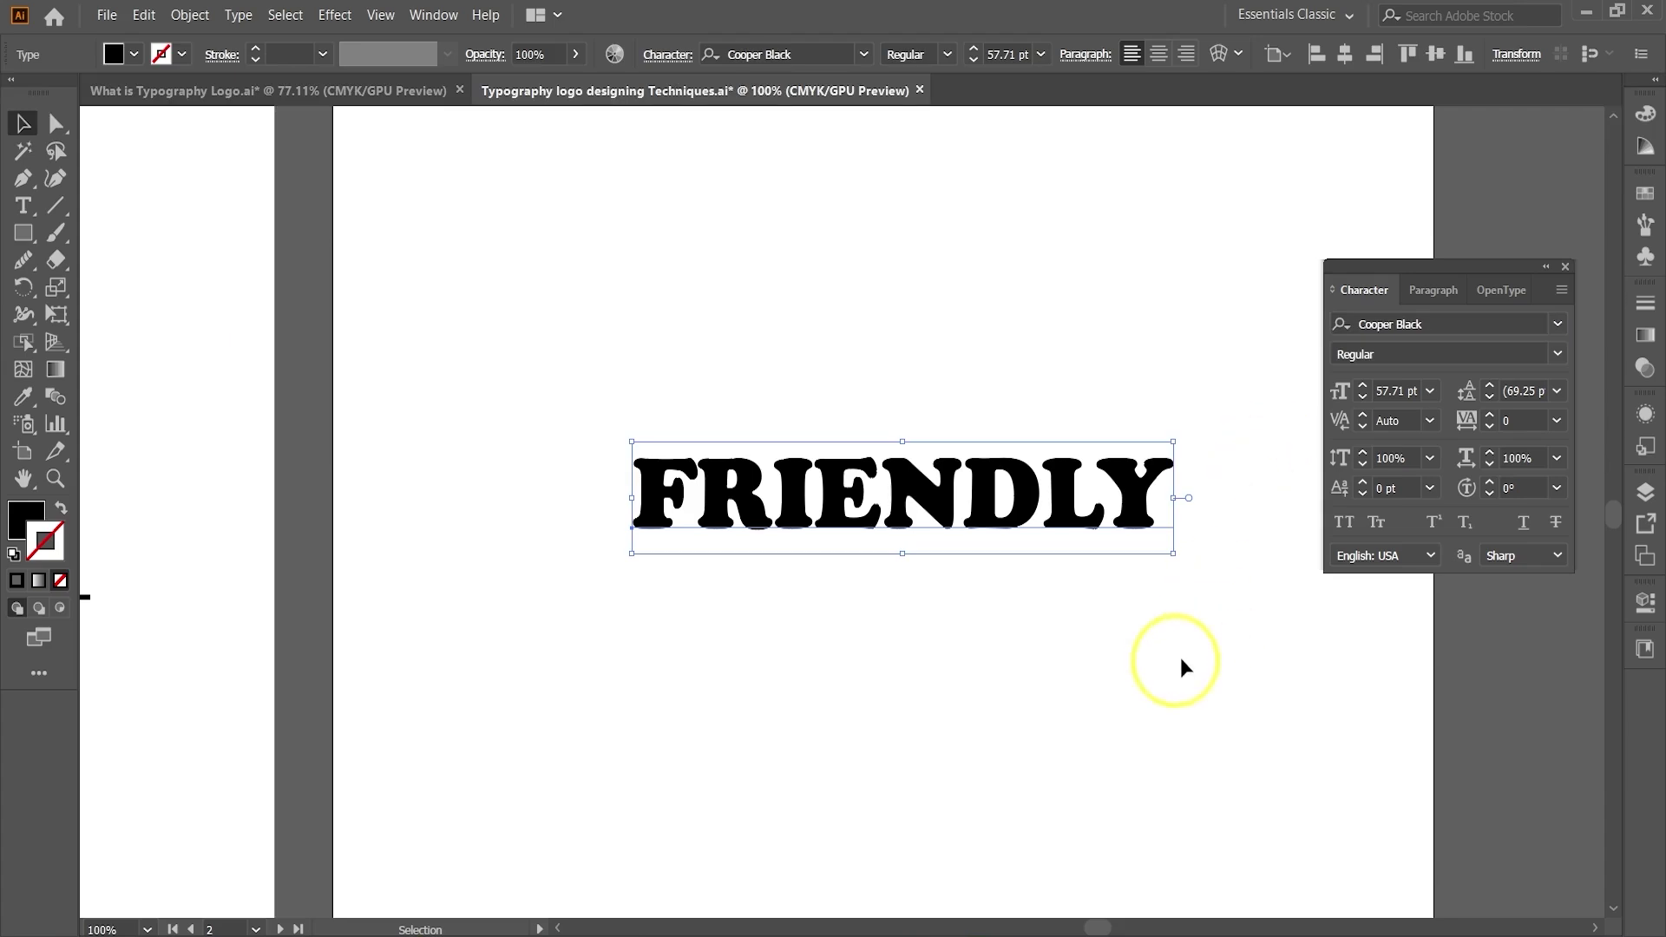
left_click(1089, 662)
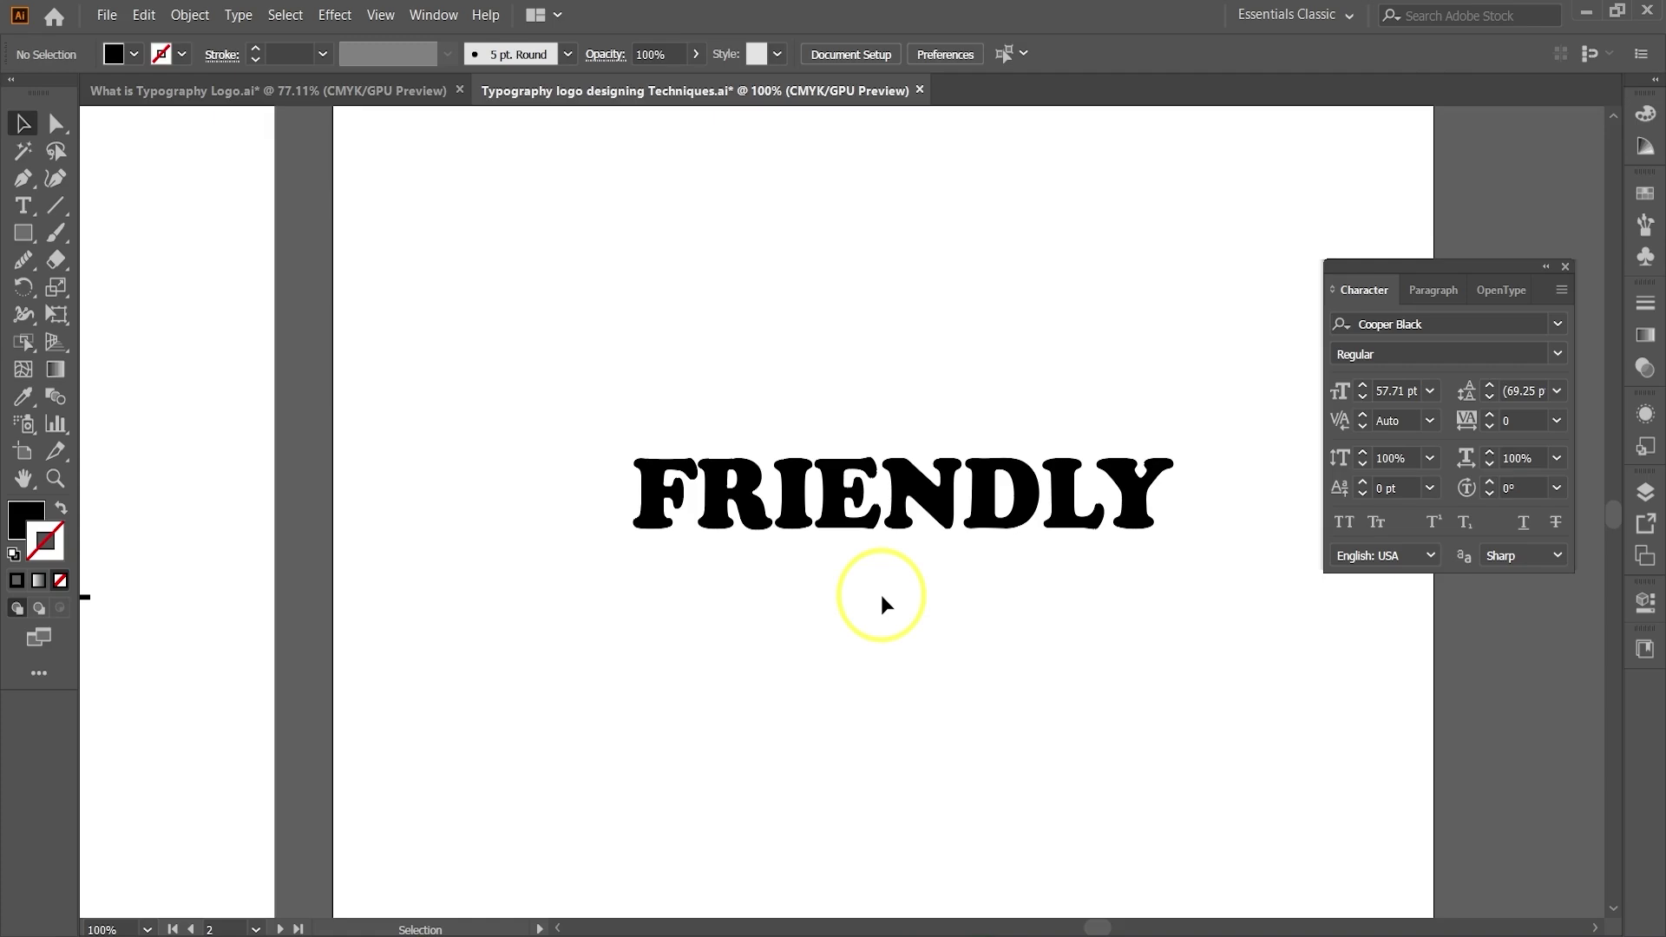
- Change the Cooper Black FRIENDLY text to lowercase
left_click(885, 516)
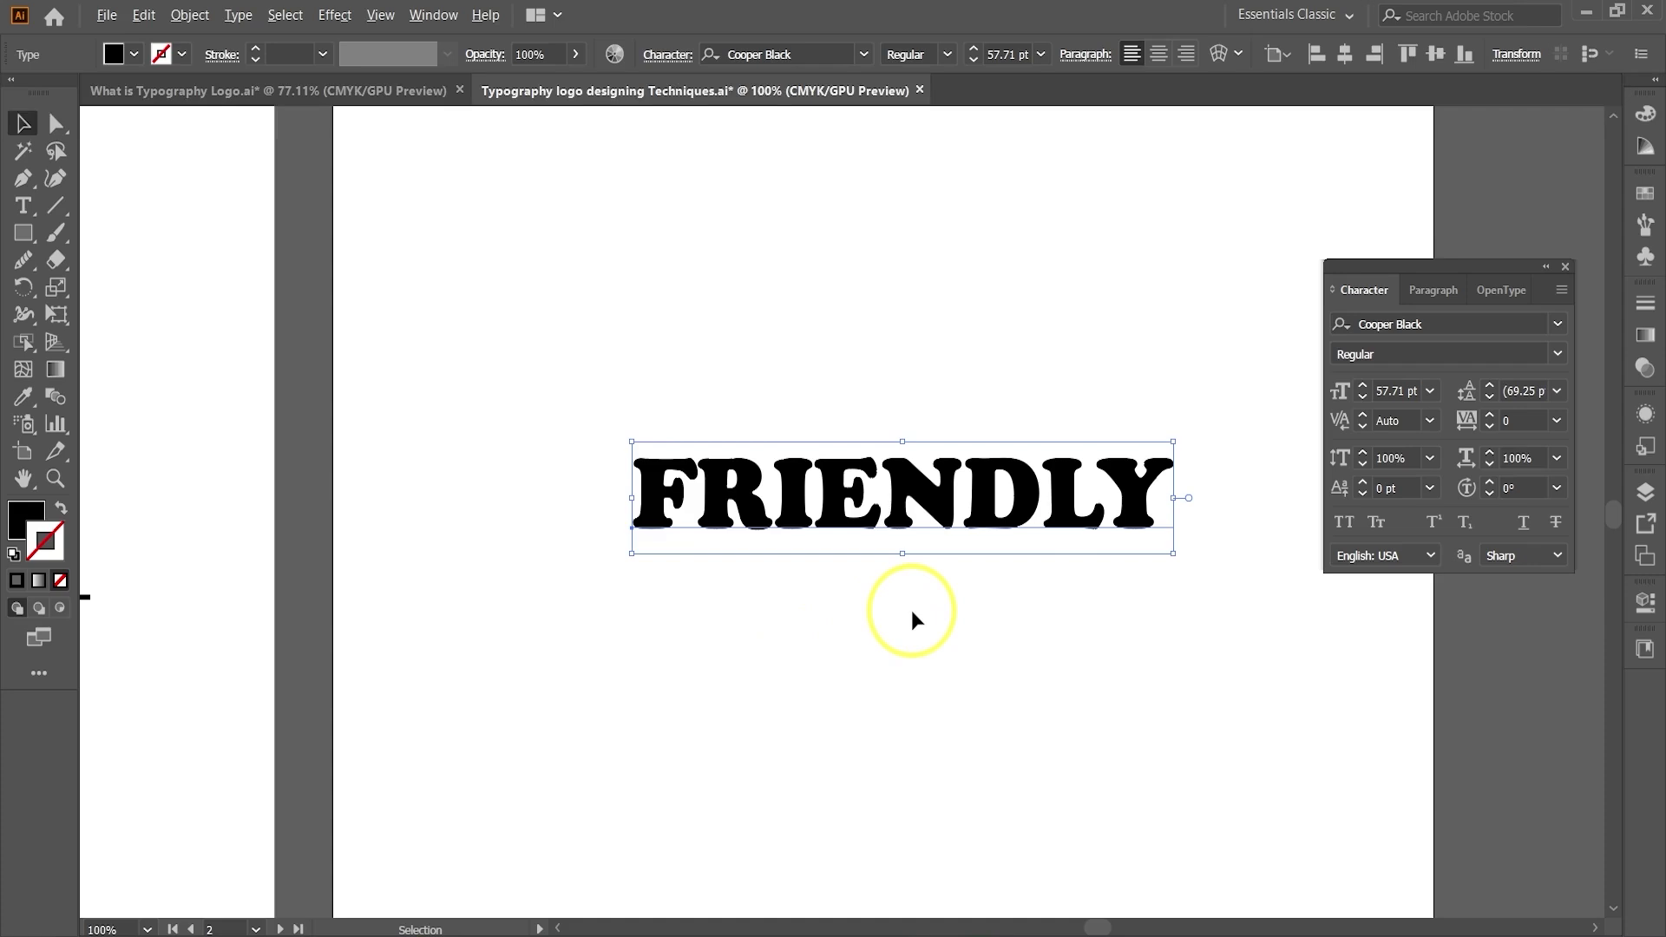
scroll(911, 611, "up", 1)
left_click_drag(1019, 651, 982, 711)
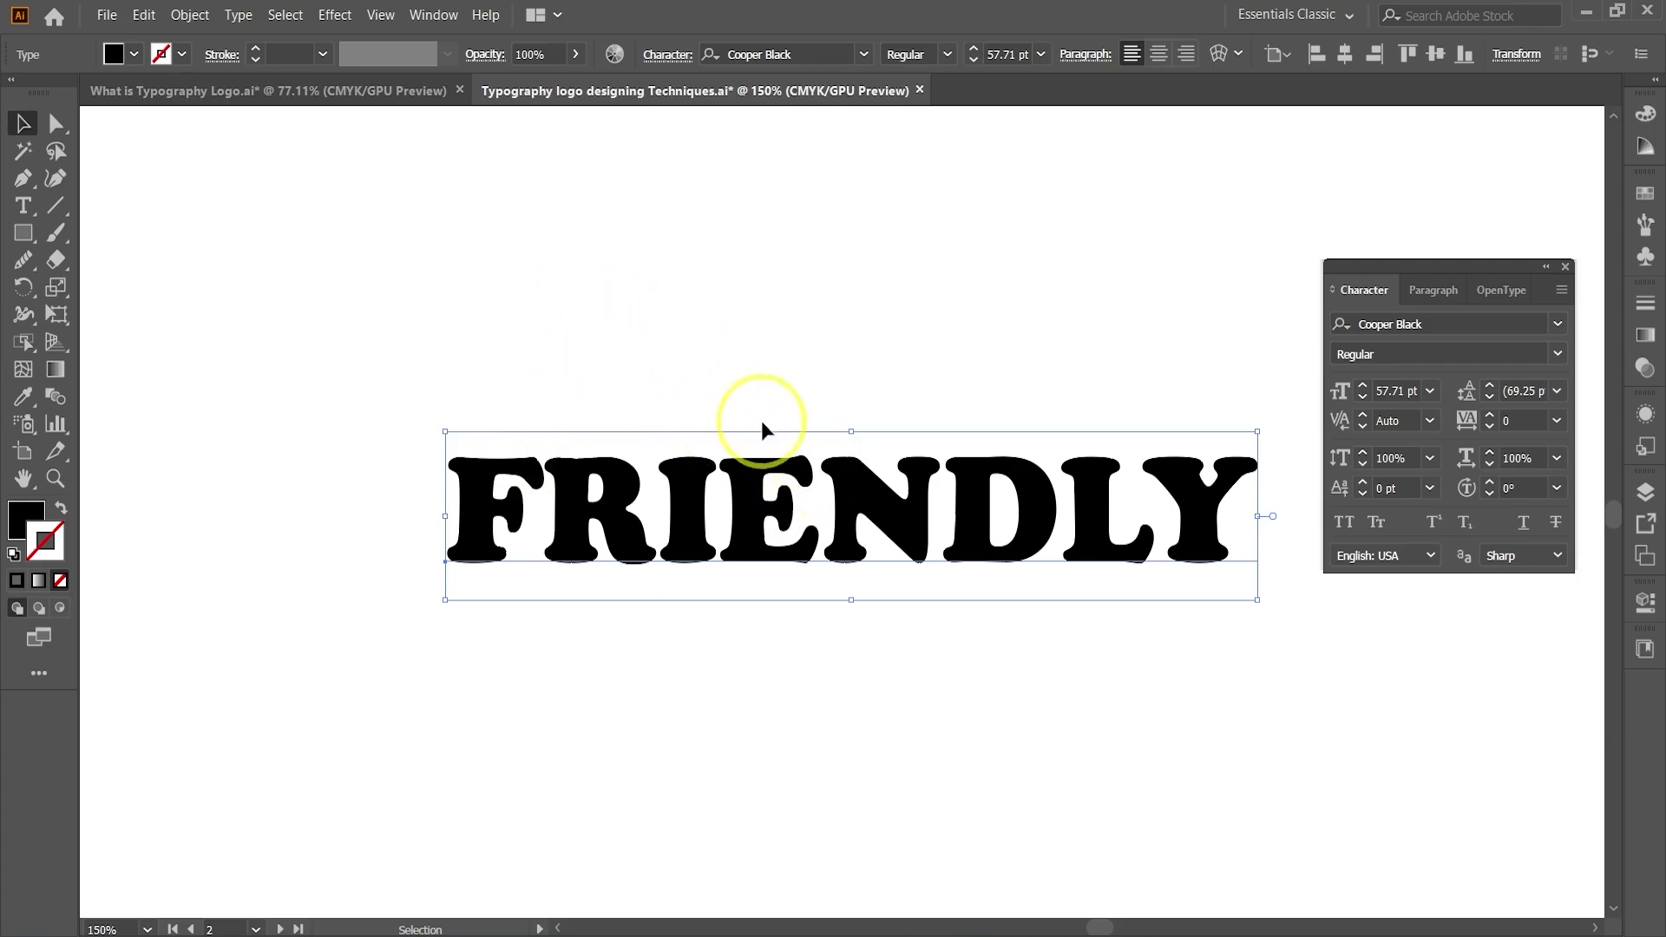
left_click(243, 22)
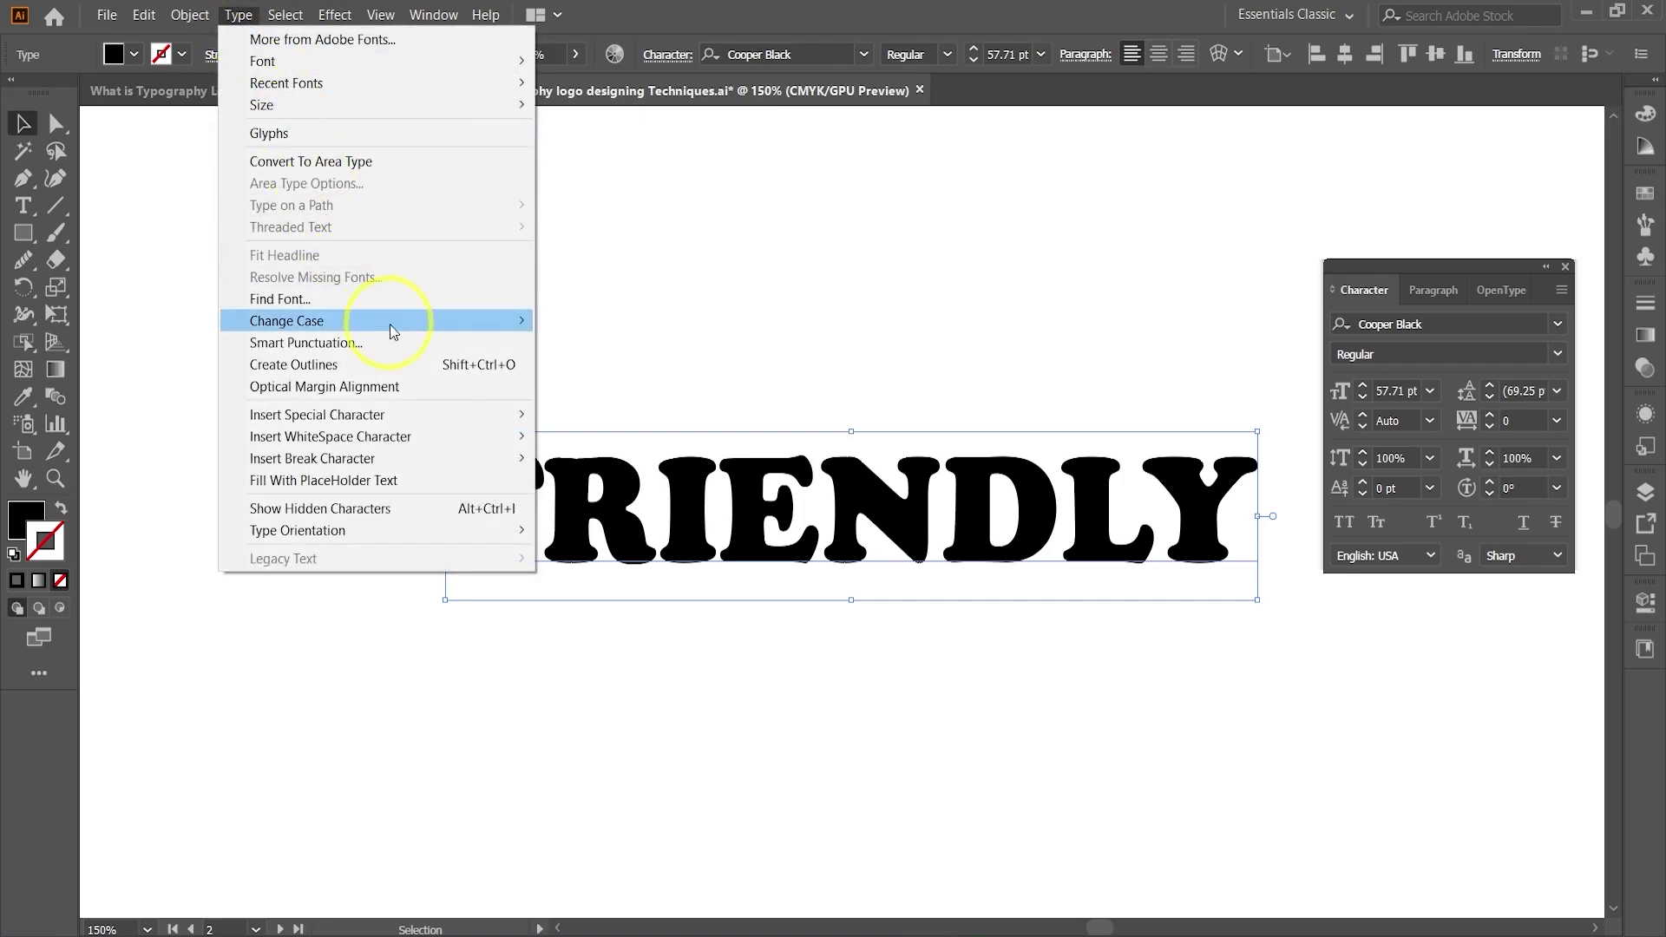
mouse_move(518, 333)
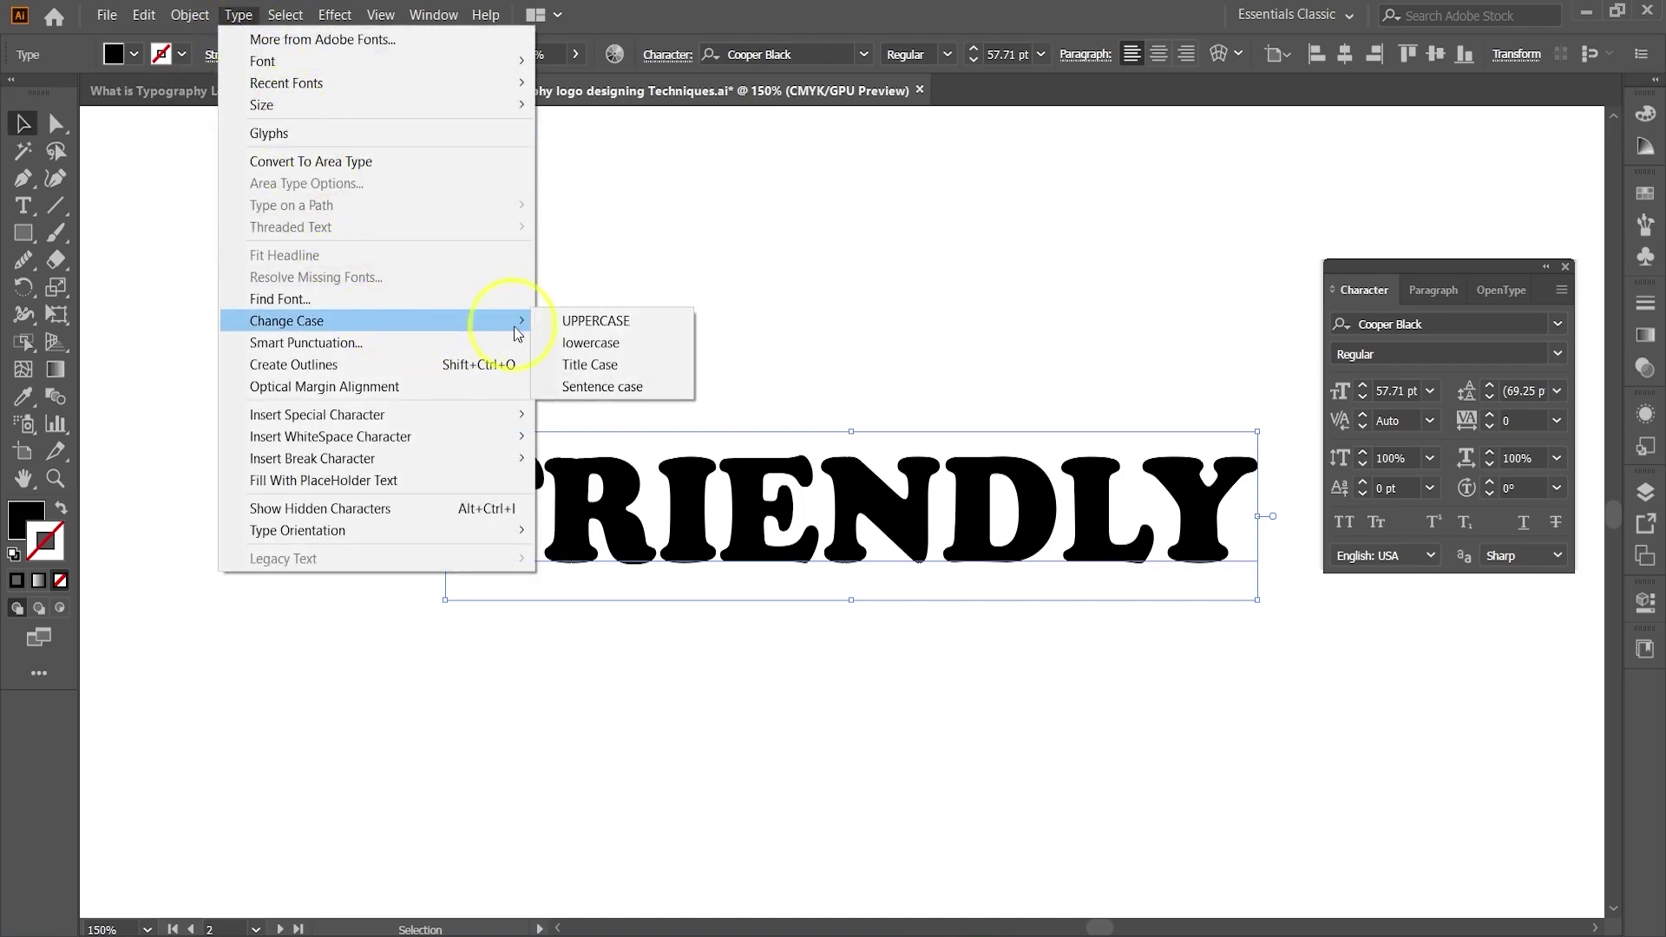
left_click(590, 351)
left_click(766, 717)
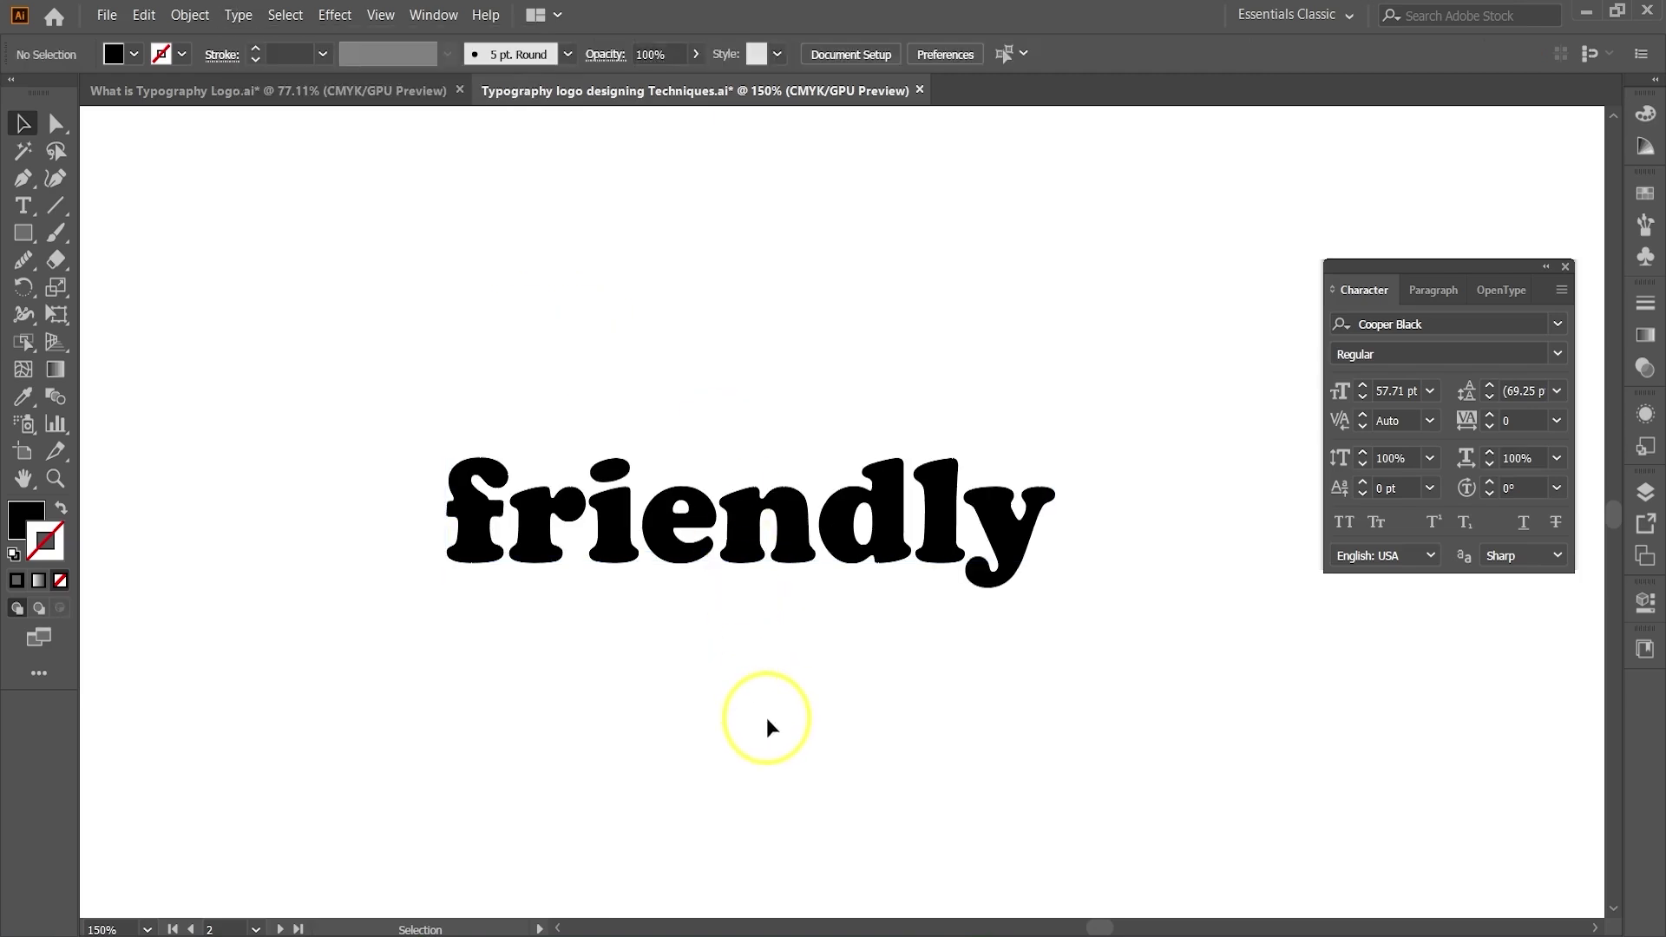
key("ctrl+1")
left_click_drag(773, 726, 841, 654)
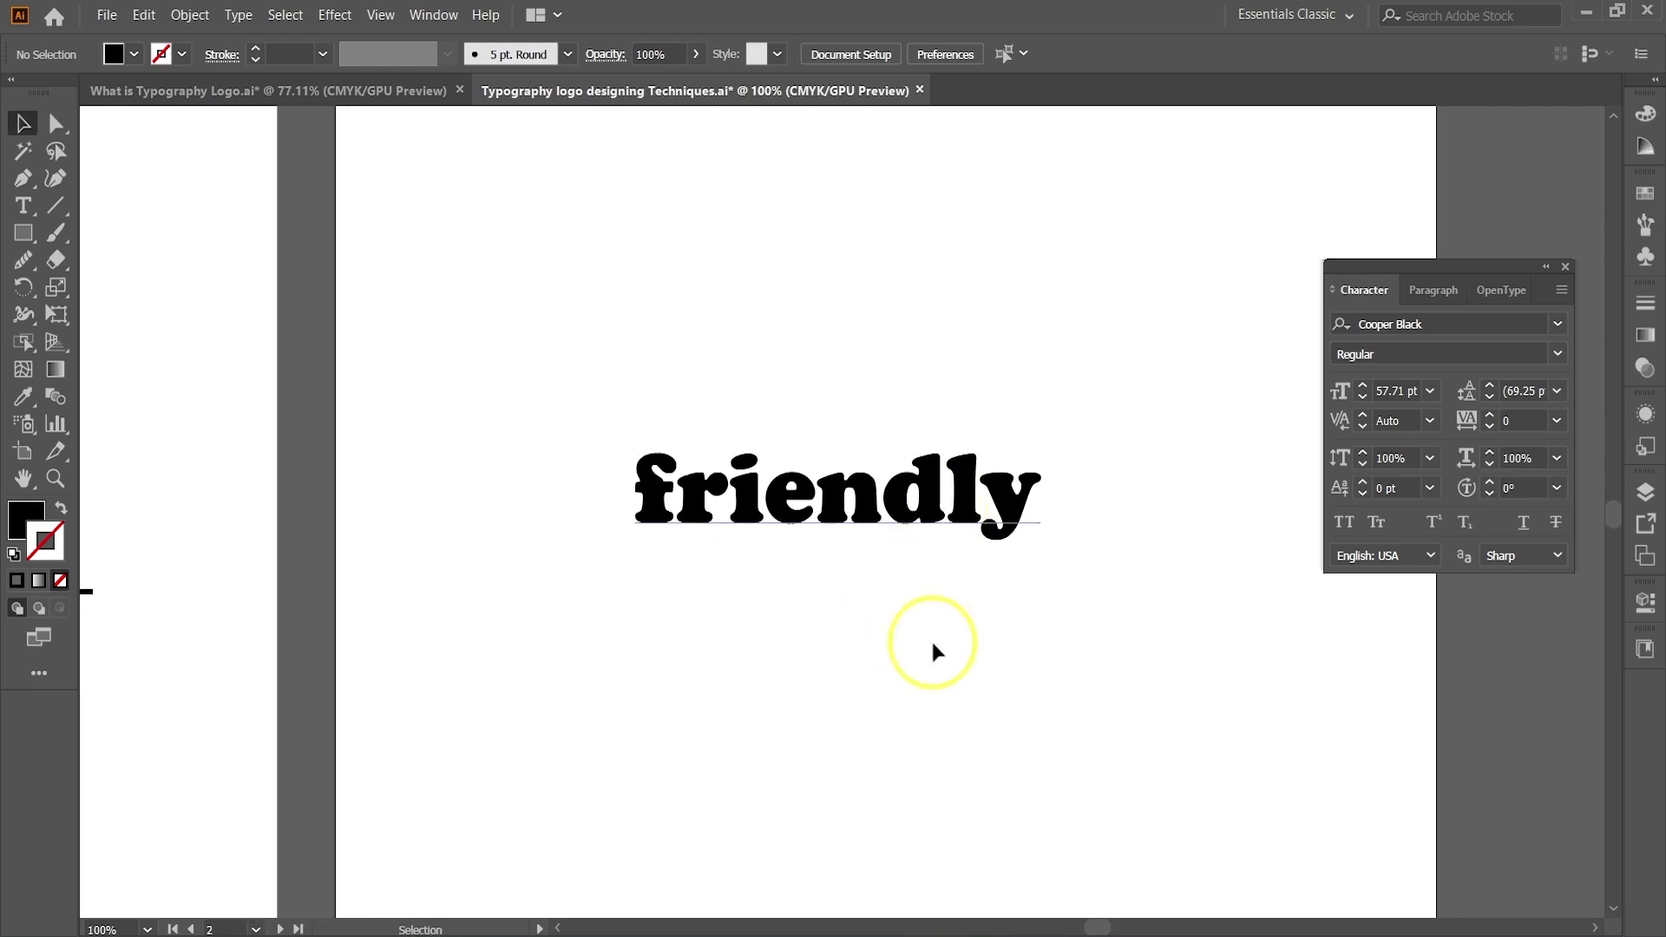
- Center the lowercase friendly text horizontally on its artboard
left_click(988, 490)
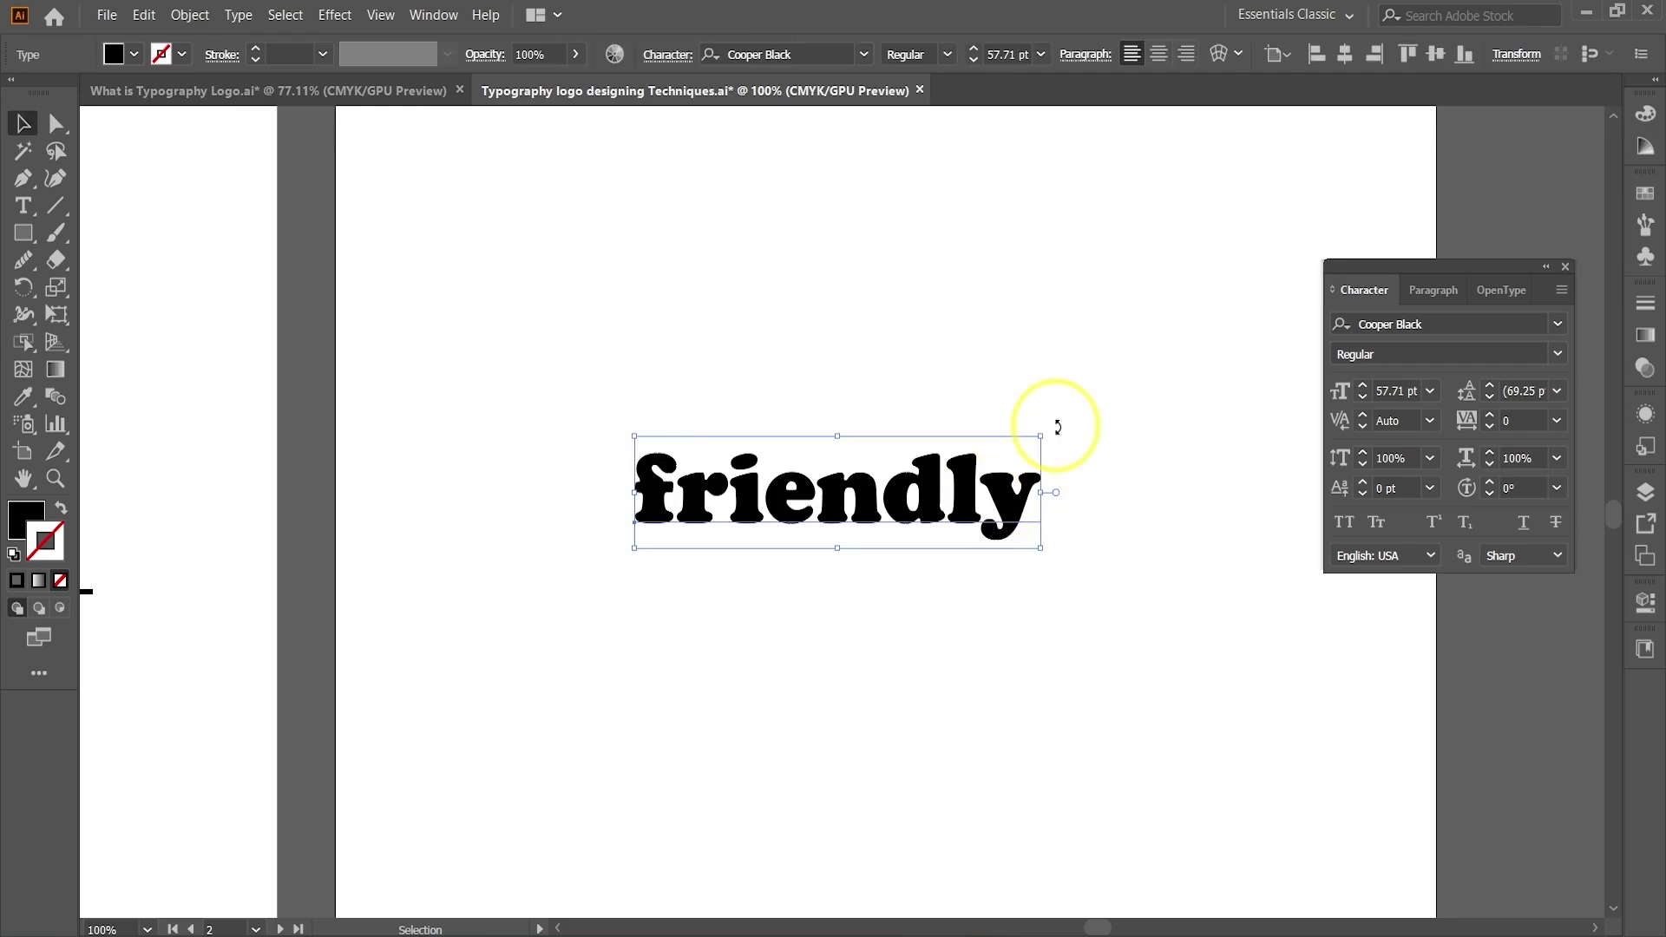
left_click(1342, 66)
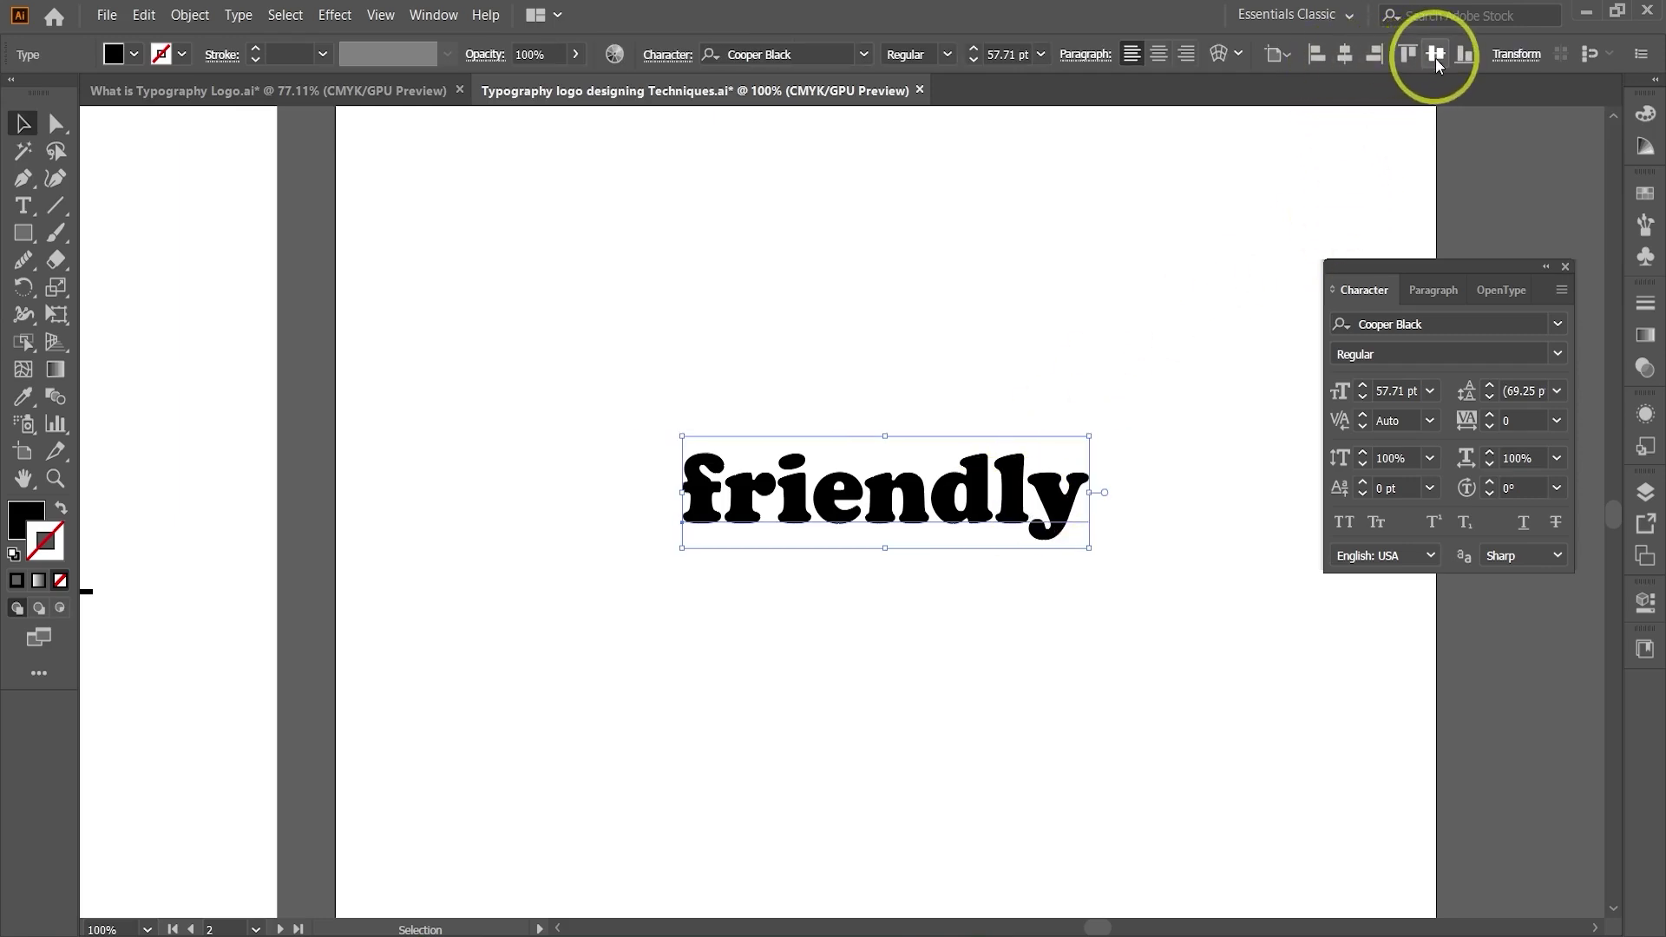
left_click(1161, 340)
- Cut the lowercase friendly text, undo back to the uppercase Gotham FRIENDLY, and paste the cut Cooper Black copy onto the same artboard
key("ctrl+z")
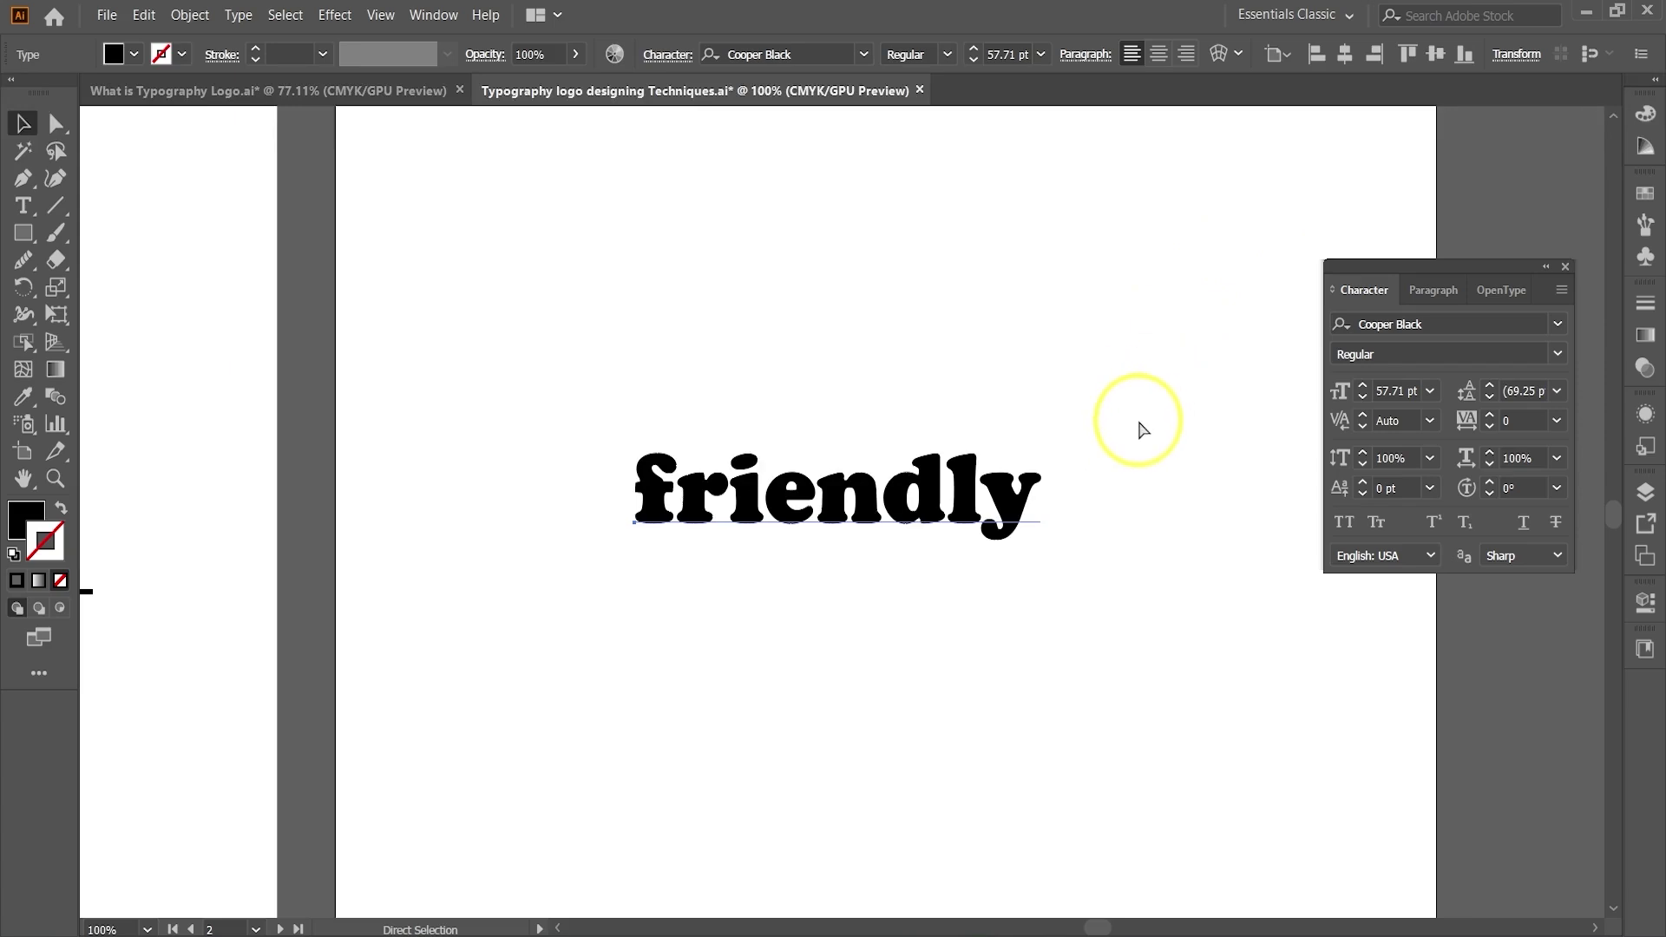
left_click(927, 516)
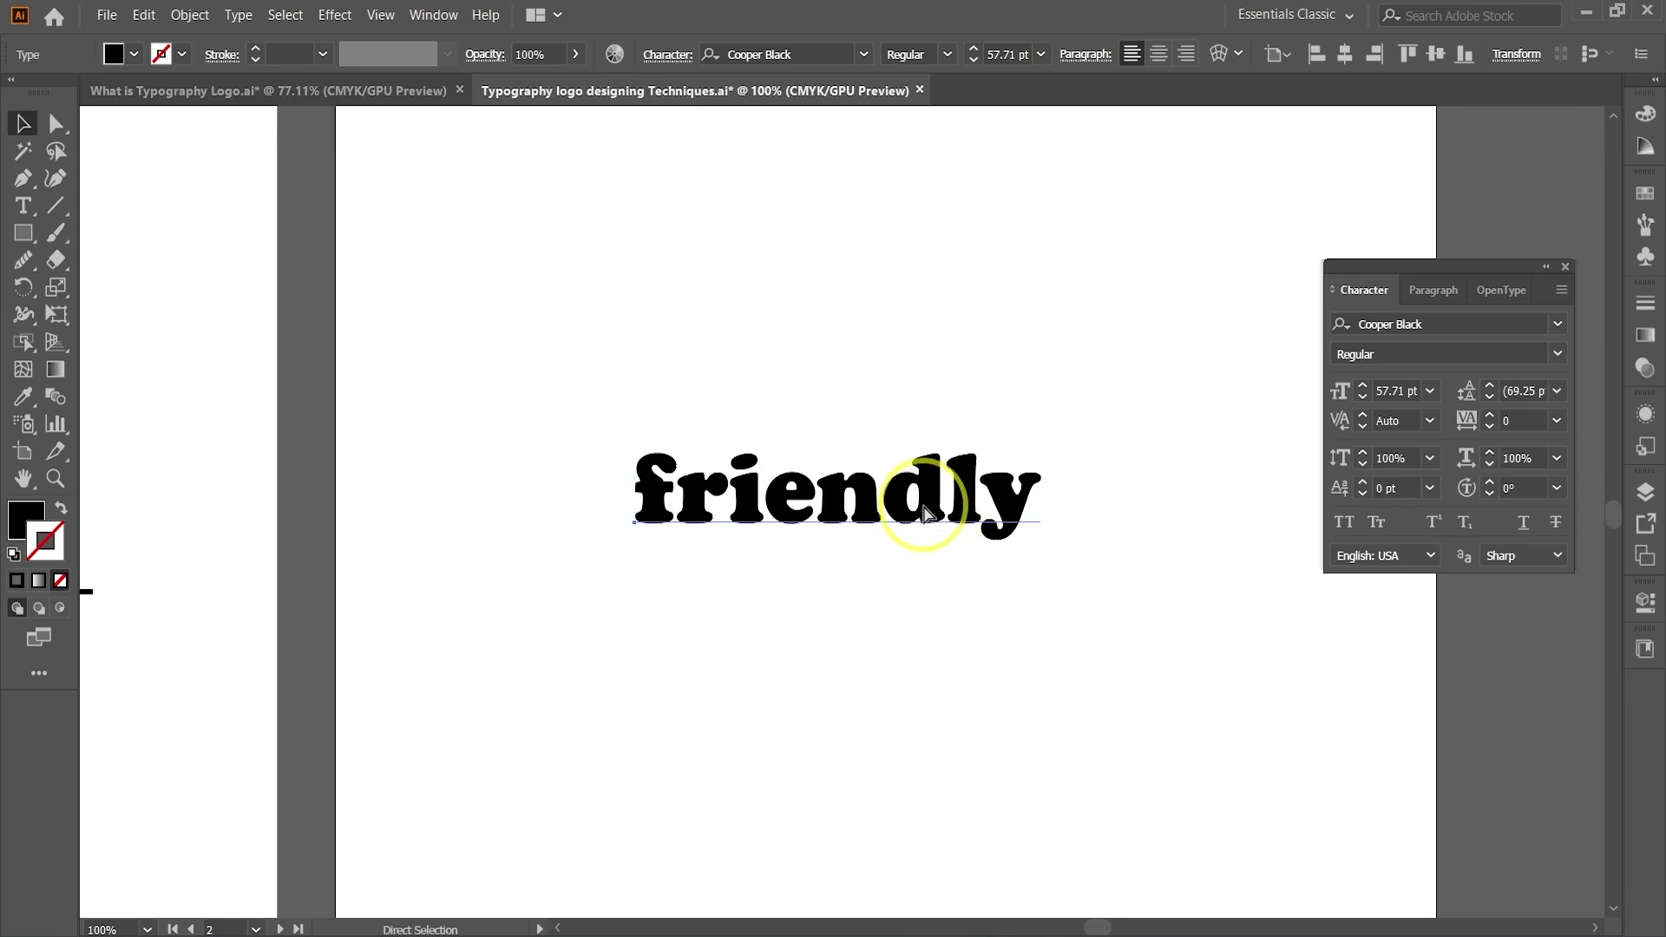
key("Delete")
key("ctrl+z")
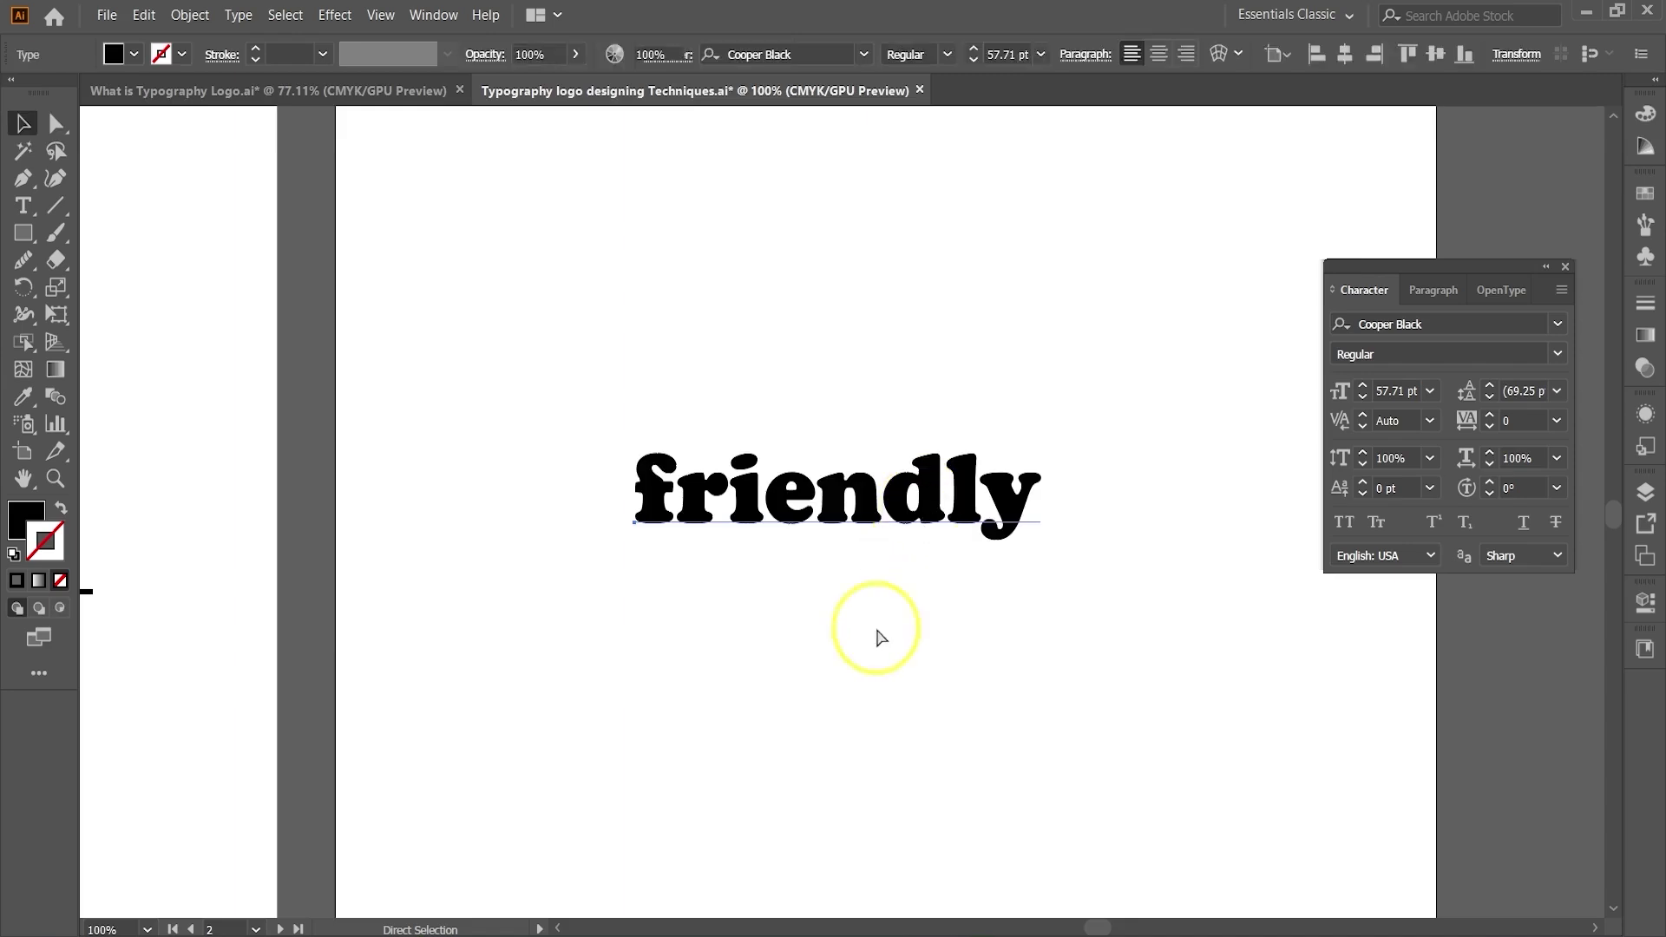
key("ctrl+z")
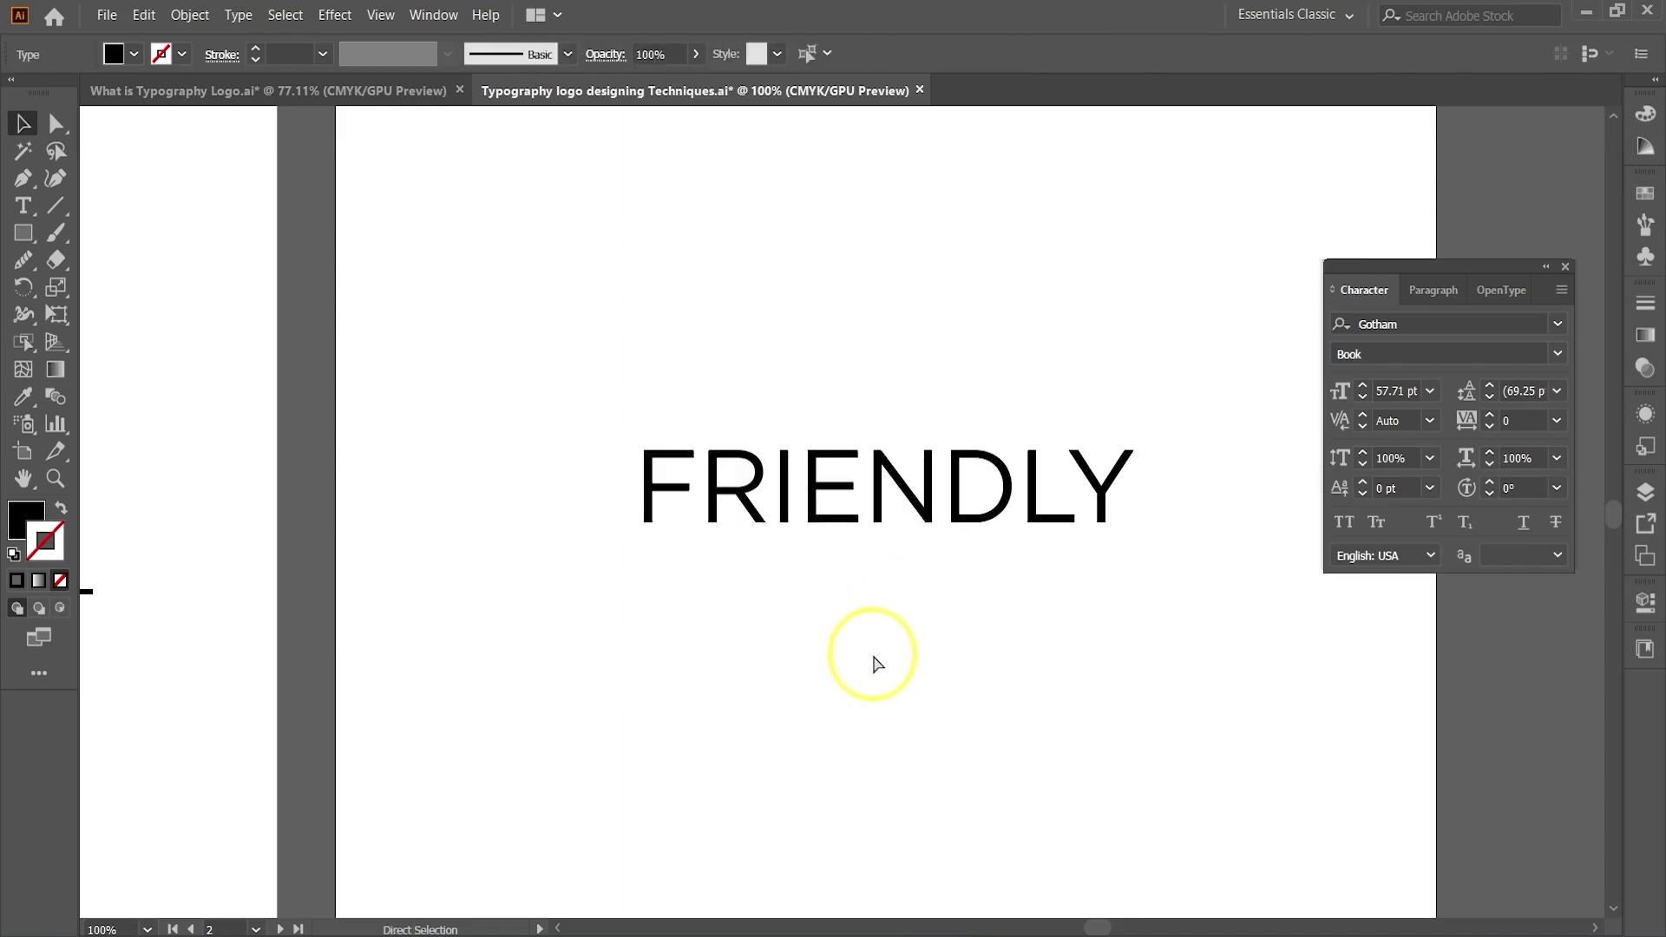
key("ctrl+shift+z")
- Place the lowercase friendly text below the uppercase FRIENDLY with a clear gap, and shift the pair higher on the artboard
left_click_drag(878, 544, 942, 615)
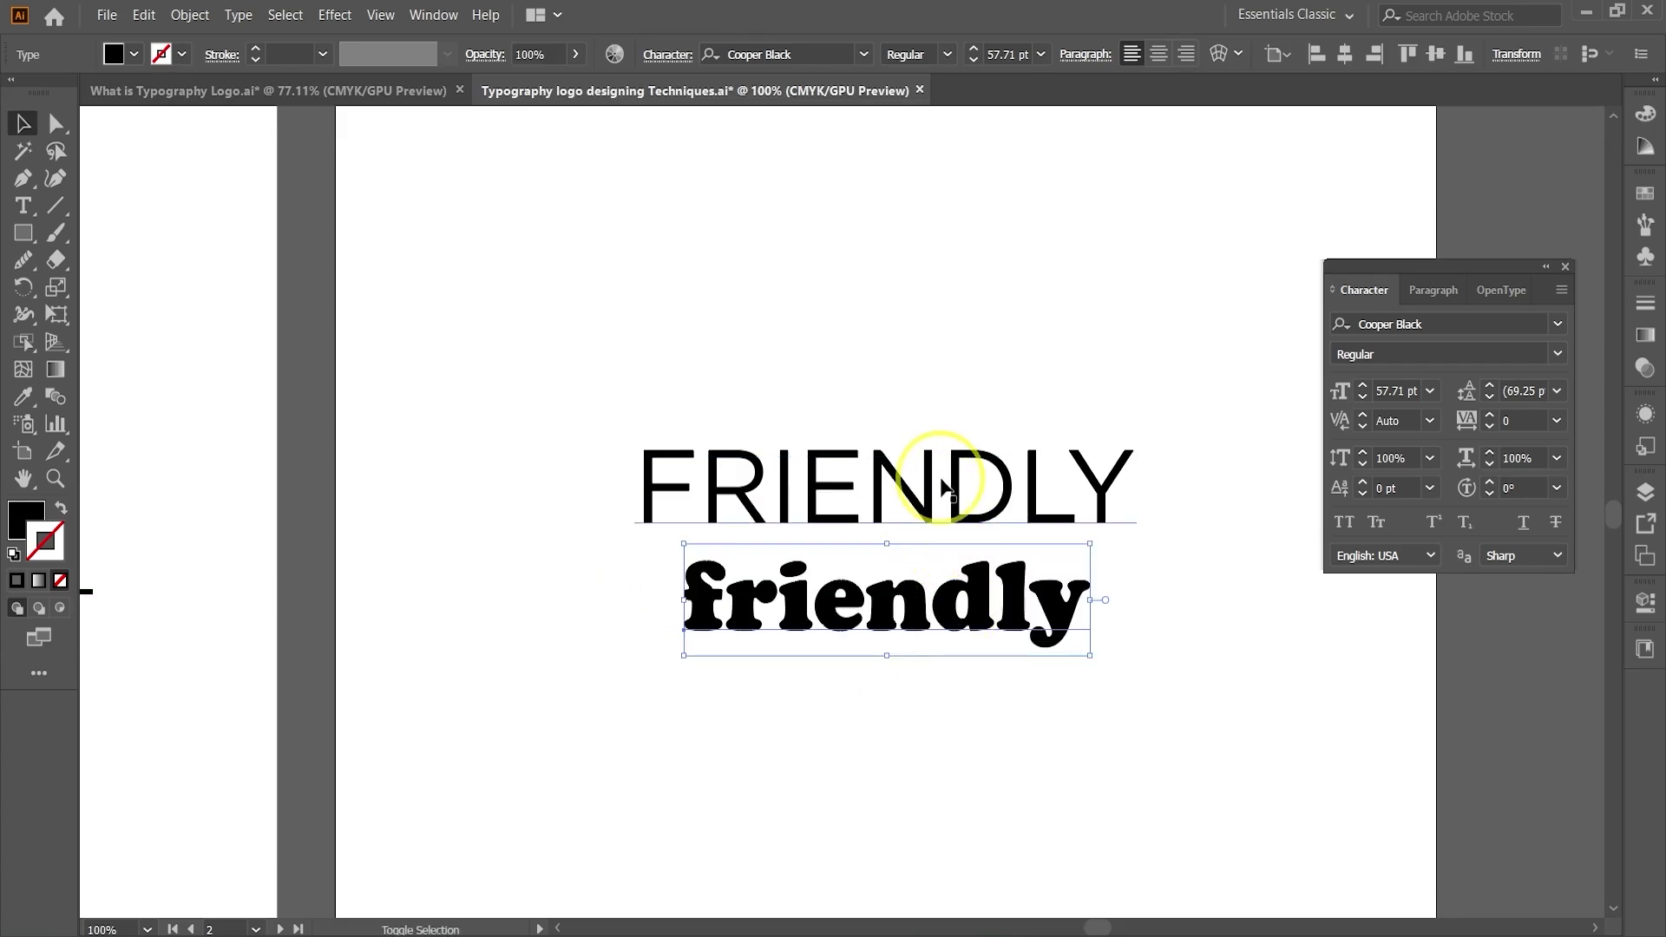
left_click(941, 486, "shift")
left_click_drag(941, 486, 942, 410)
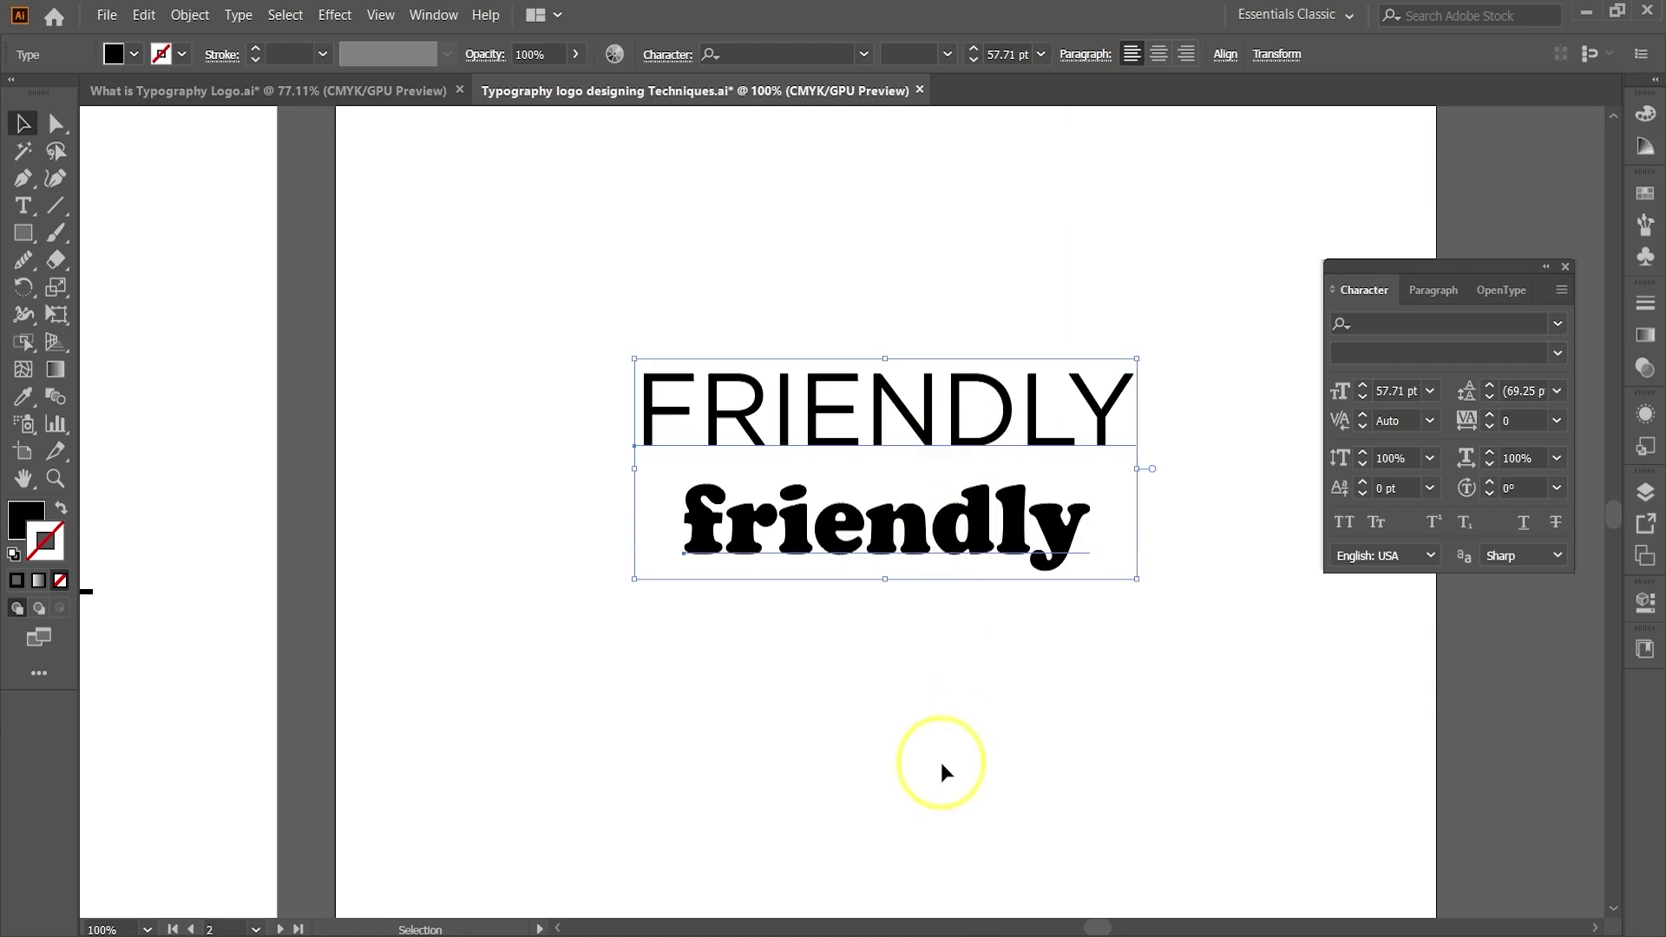
left_click(956, 695)
left_click_drag(955, 561, 947, 571)
left_click(937, 705)
left_click(951, 712)
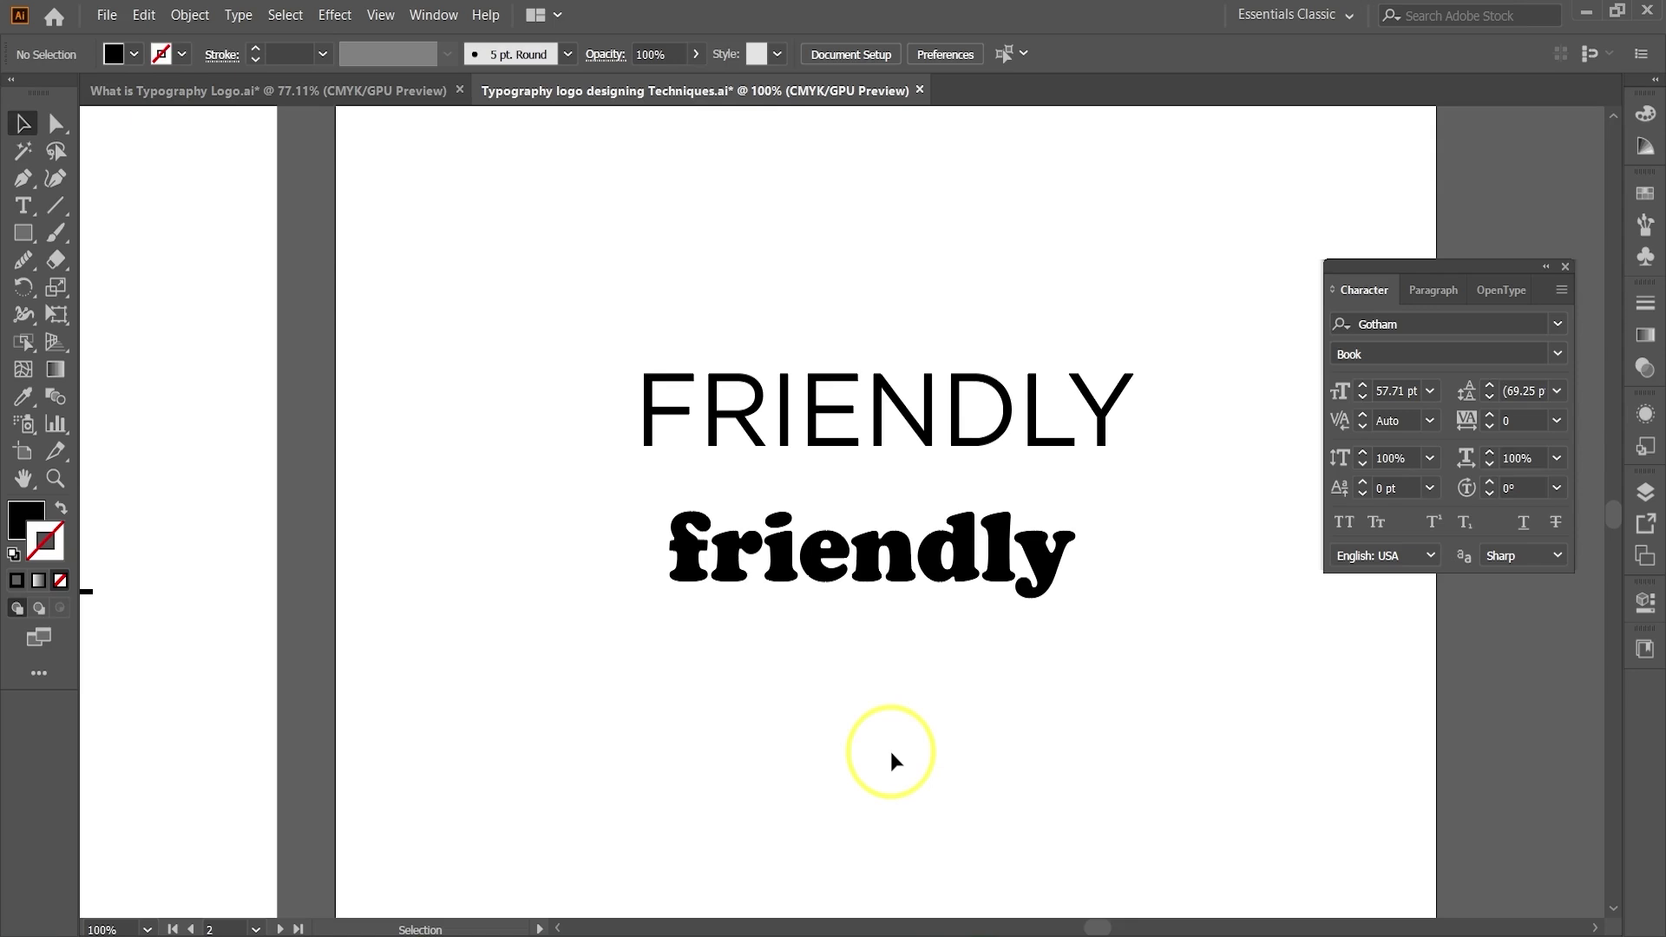
- Set the font of the CREATIVE text on the third artboard to Warownia Regular
scroll(807, 781, "down", 10)
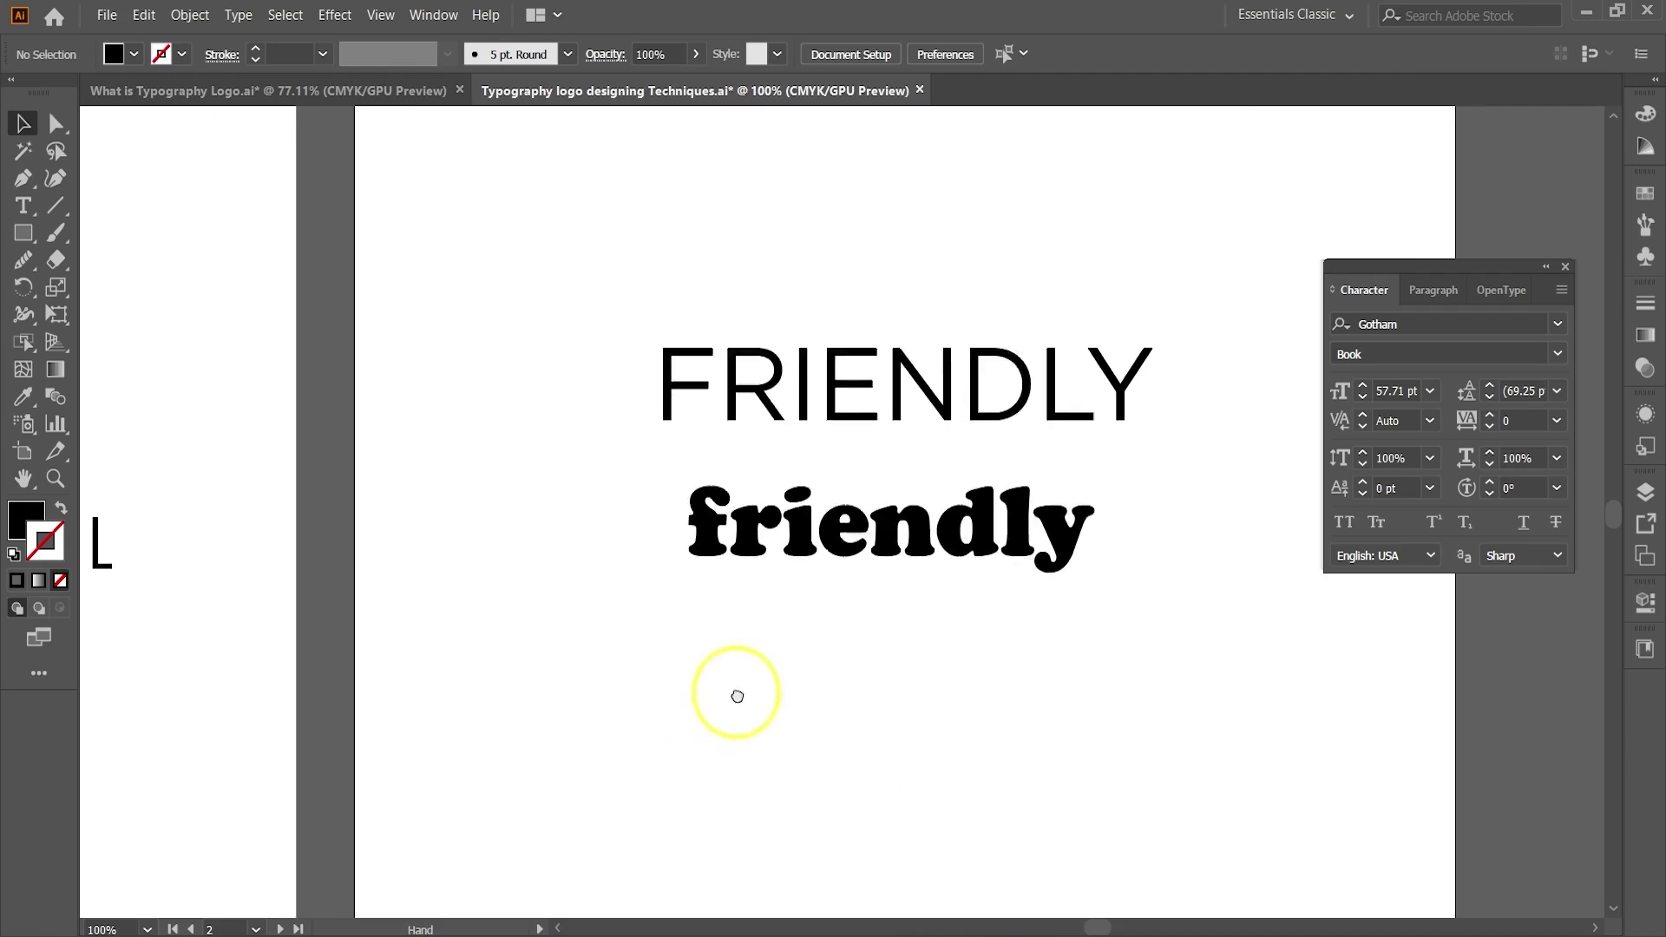
left_click_drag(482, 829, 793, 263)
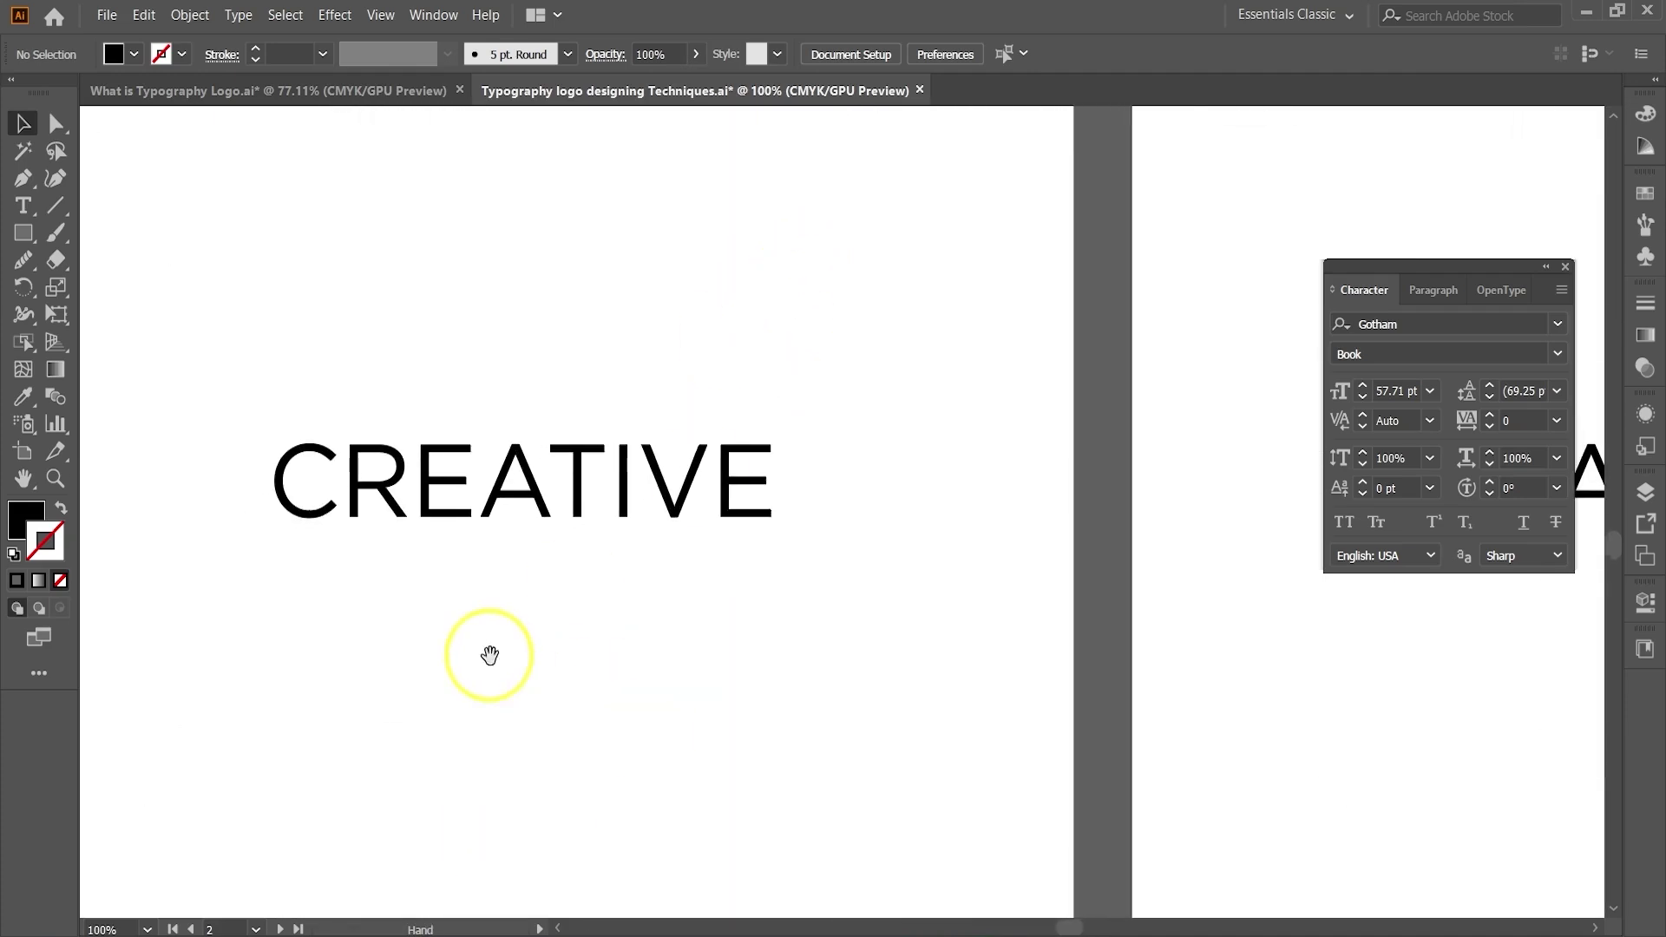
left_click_drag(486, 659, 656, 680)
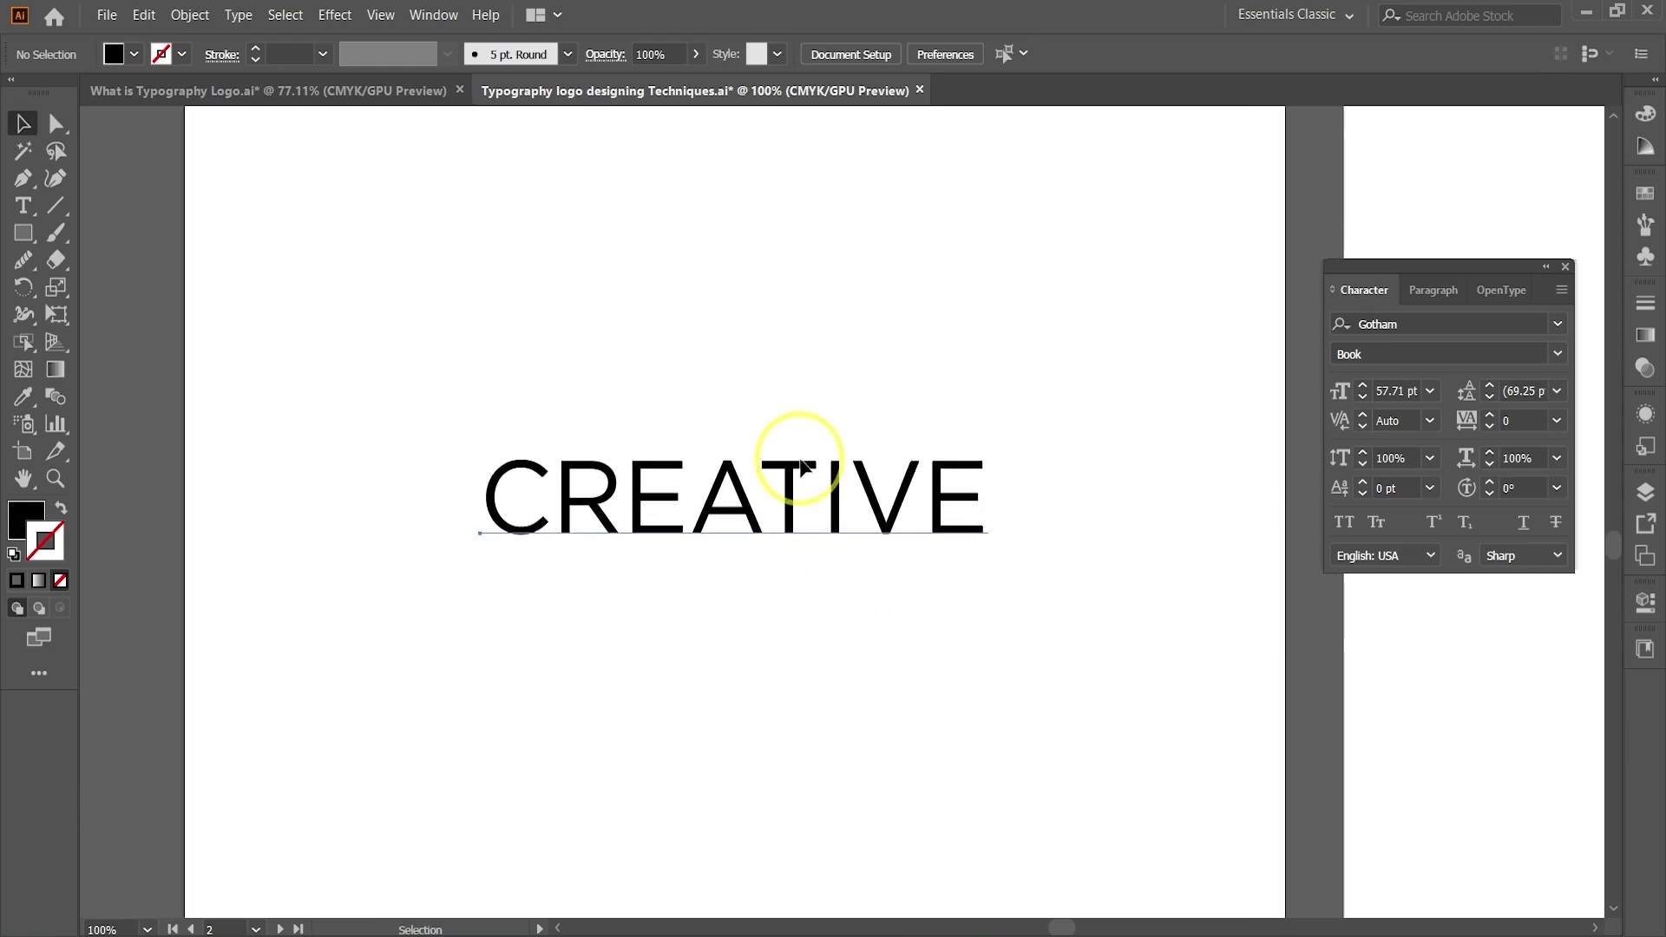
left_click(786, 499)
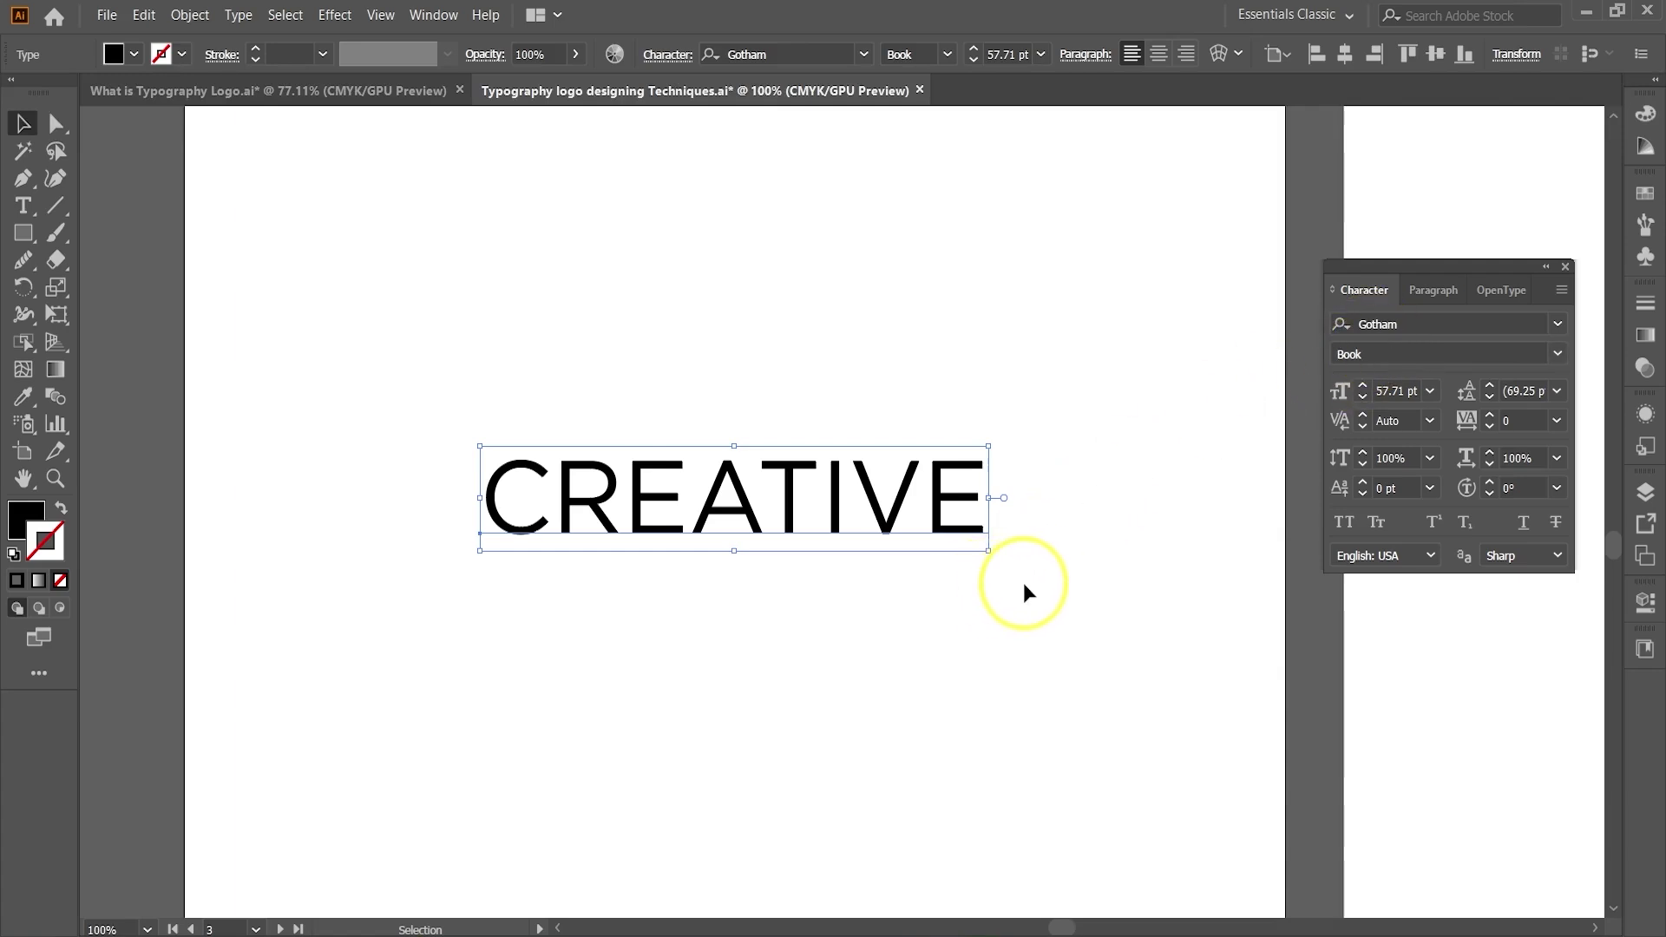
left_click(1421, 323)
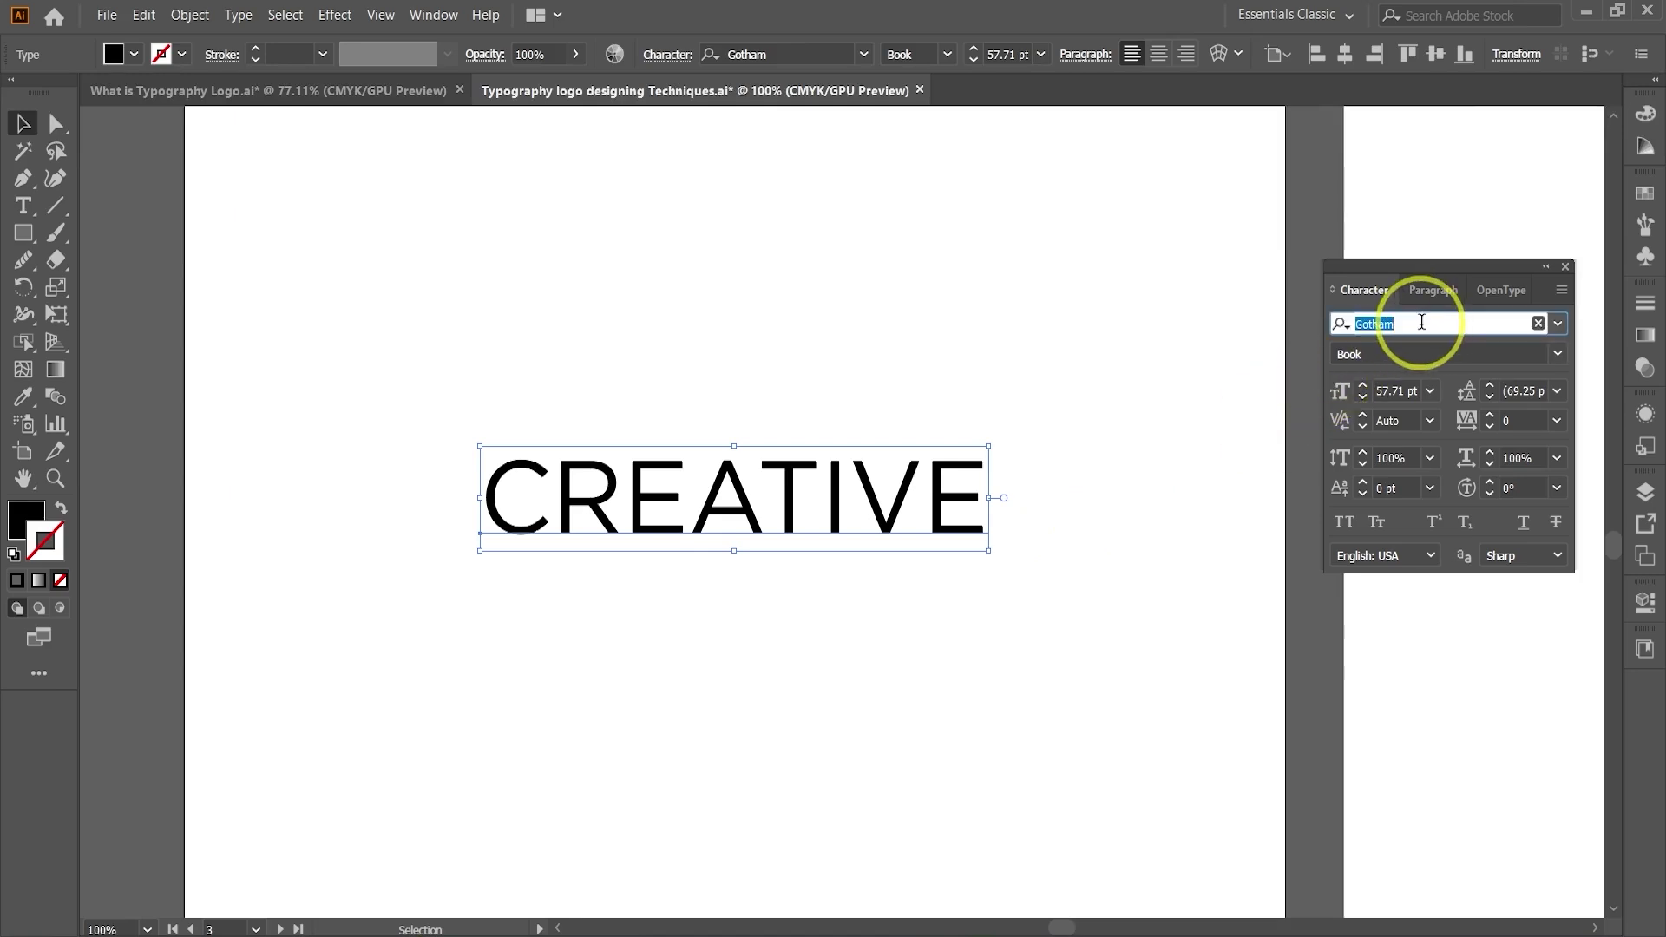
type("w")
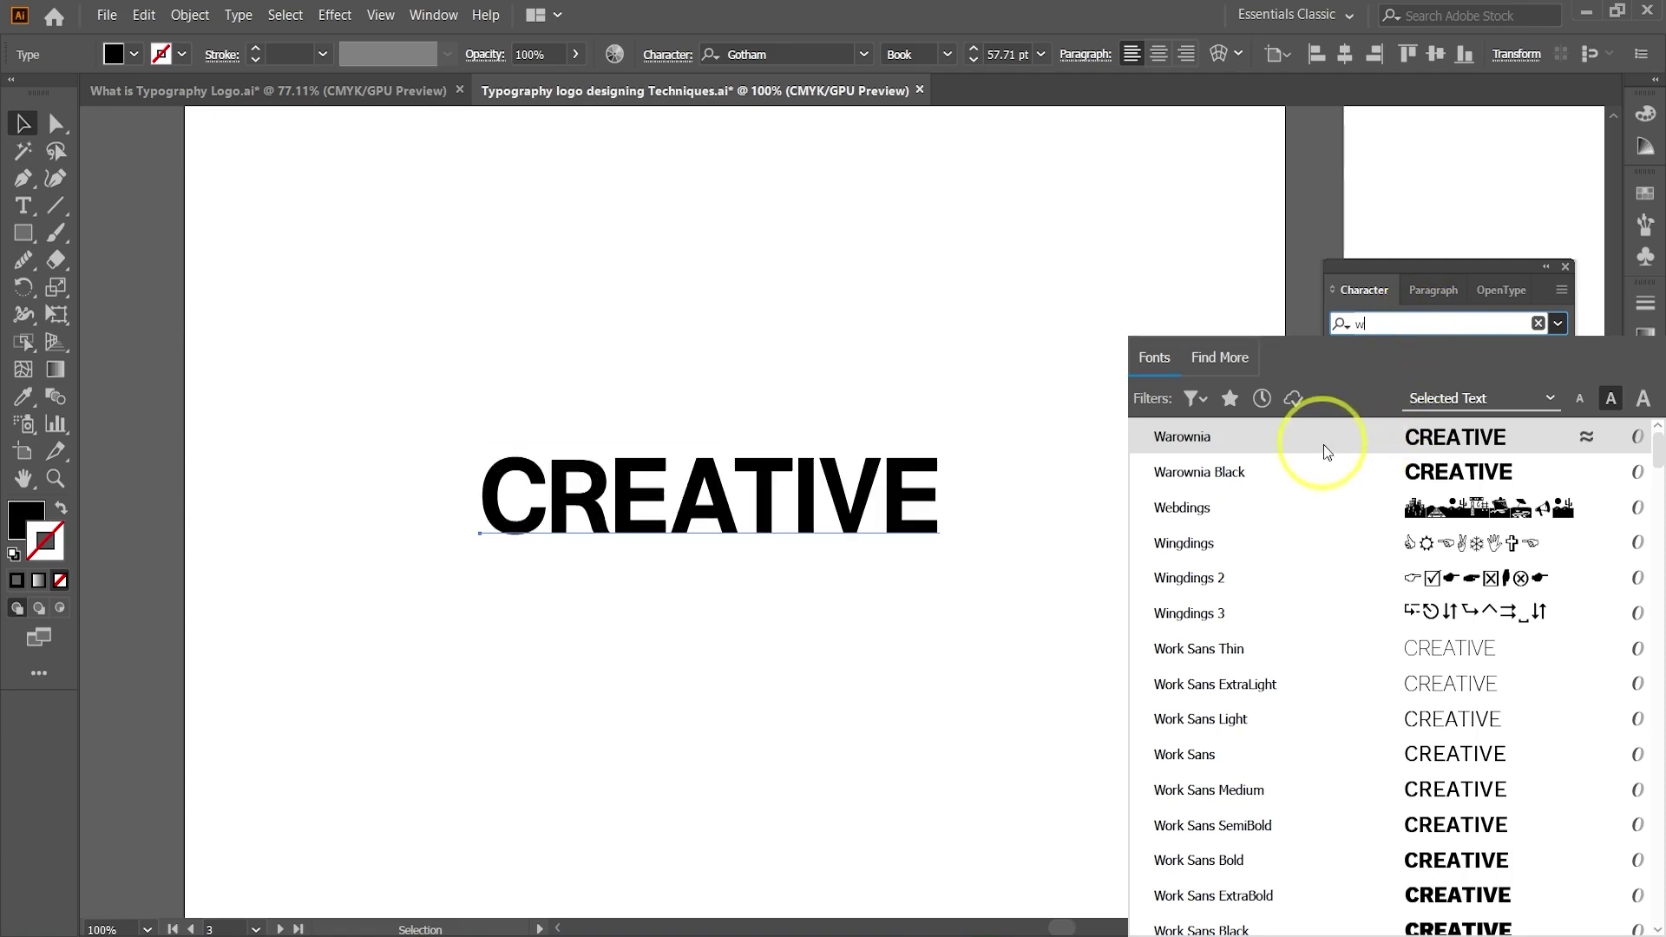
left_click(1189, 440)
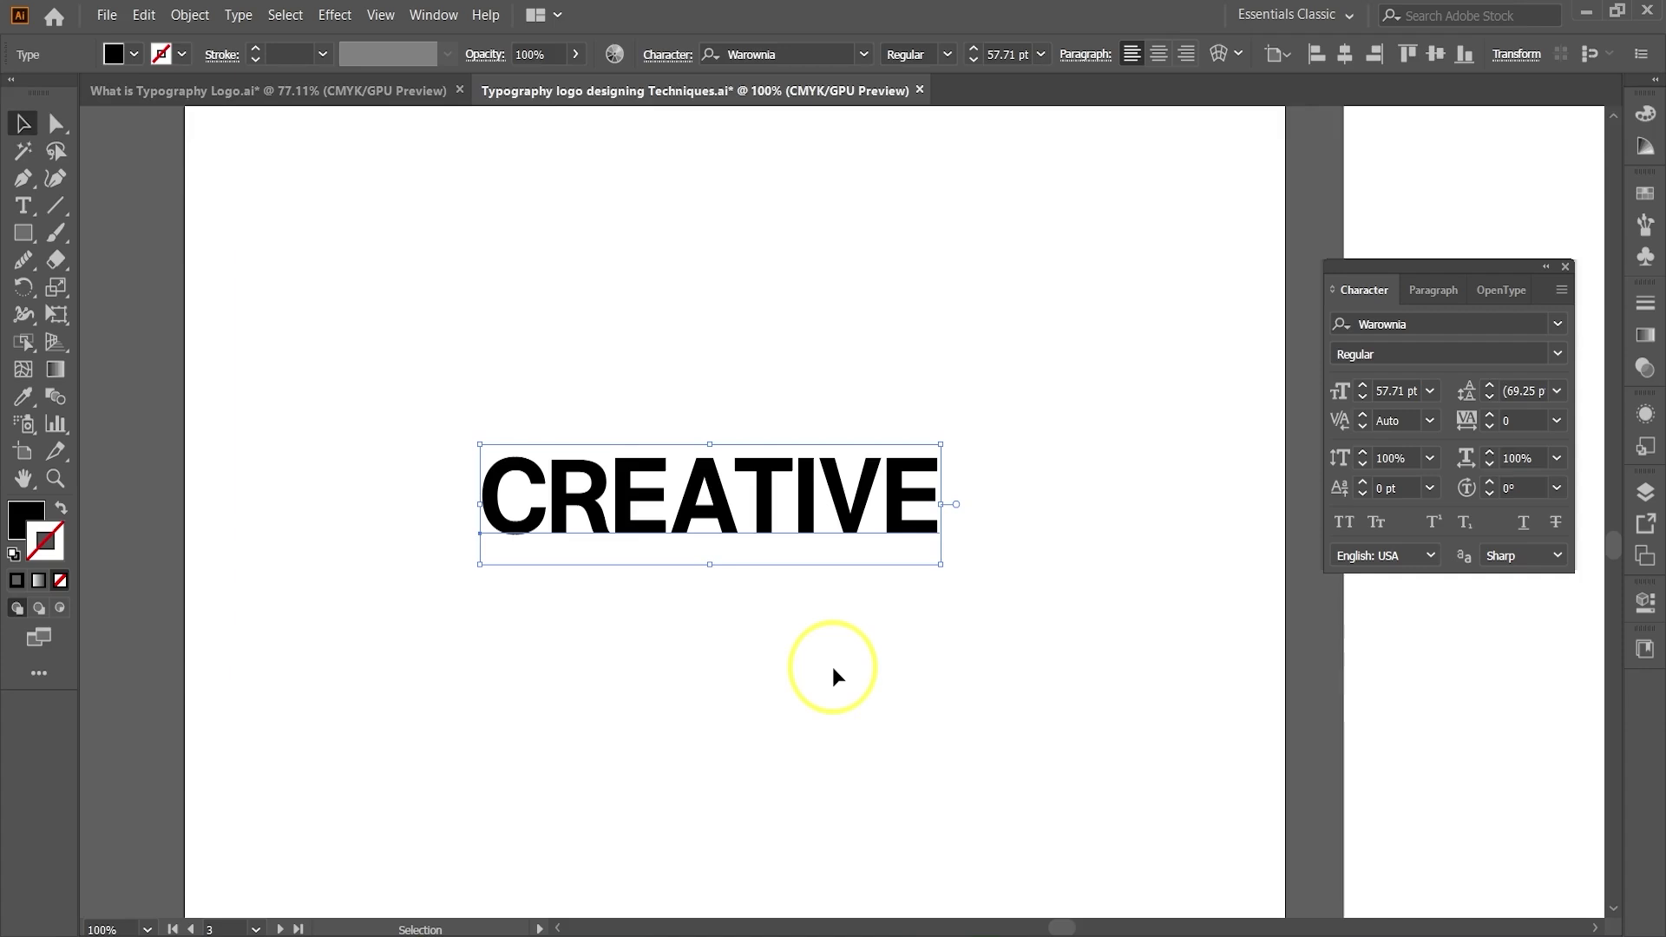
- Change the CREATIVE text to sentence case and deselect it
left_click(239, 16)
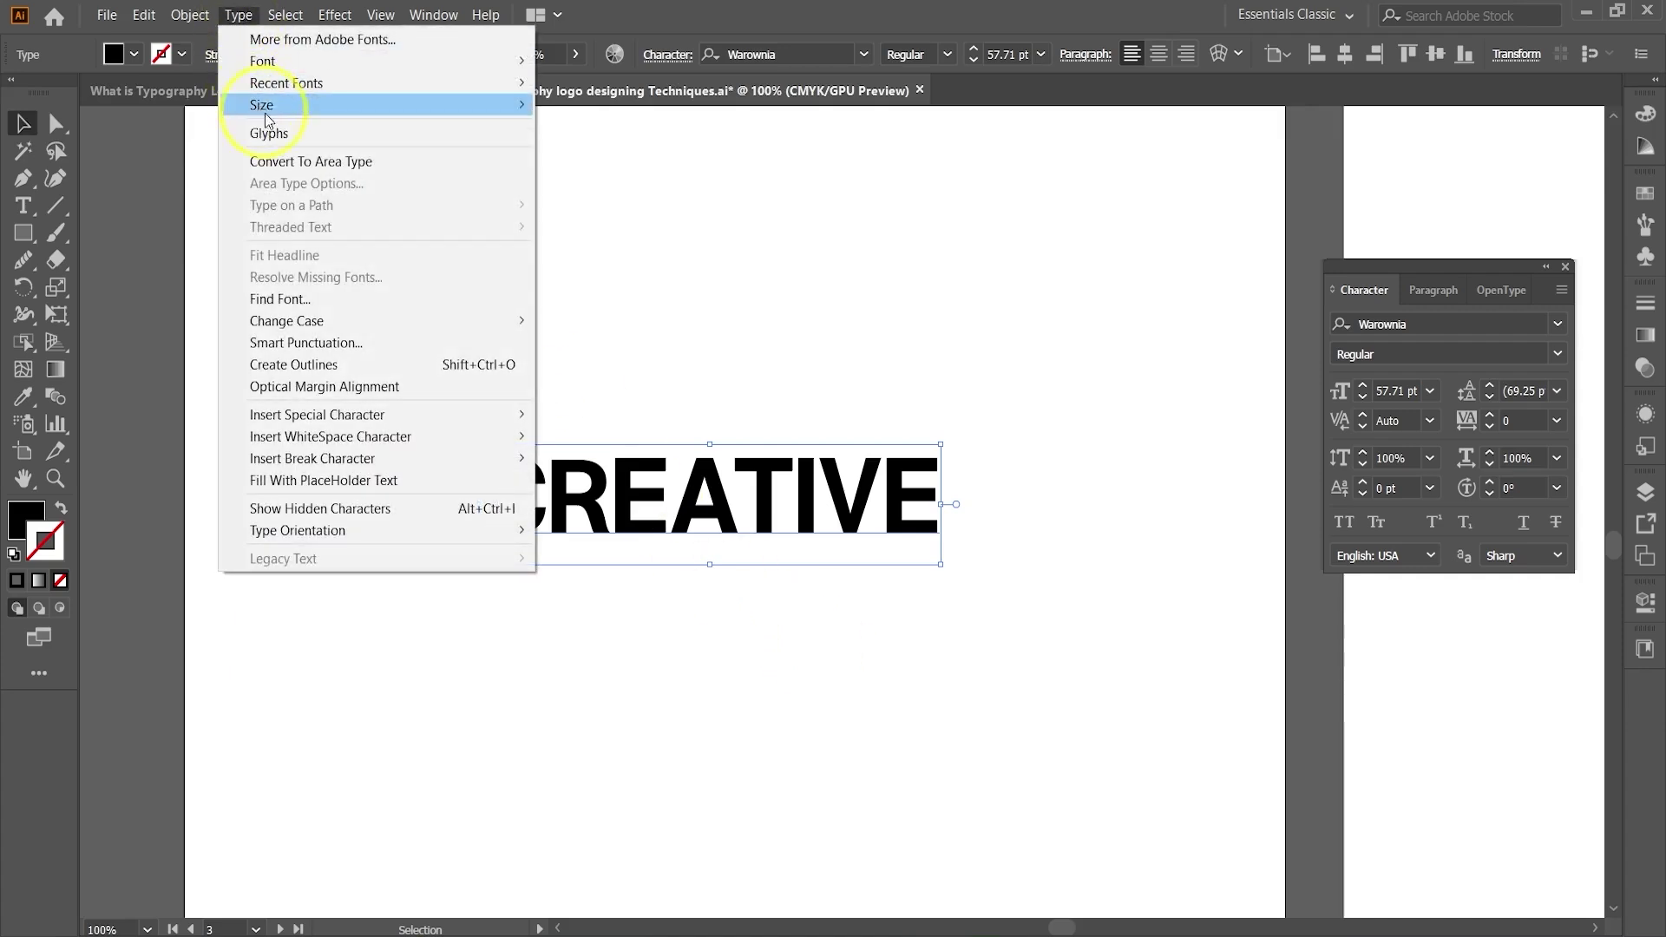
mouse_move(433, 327)
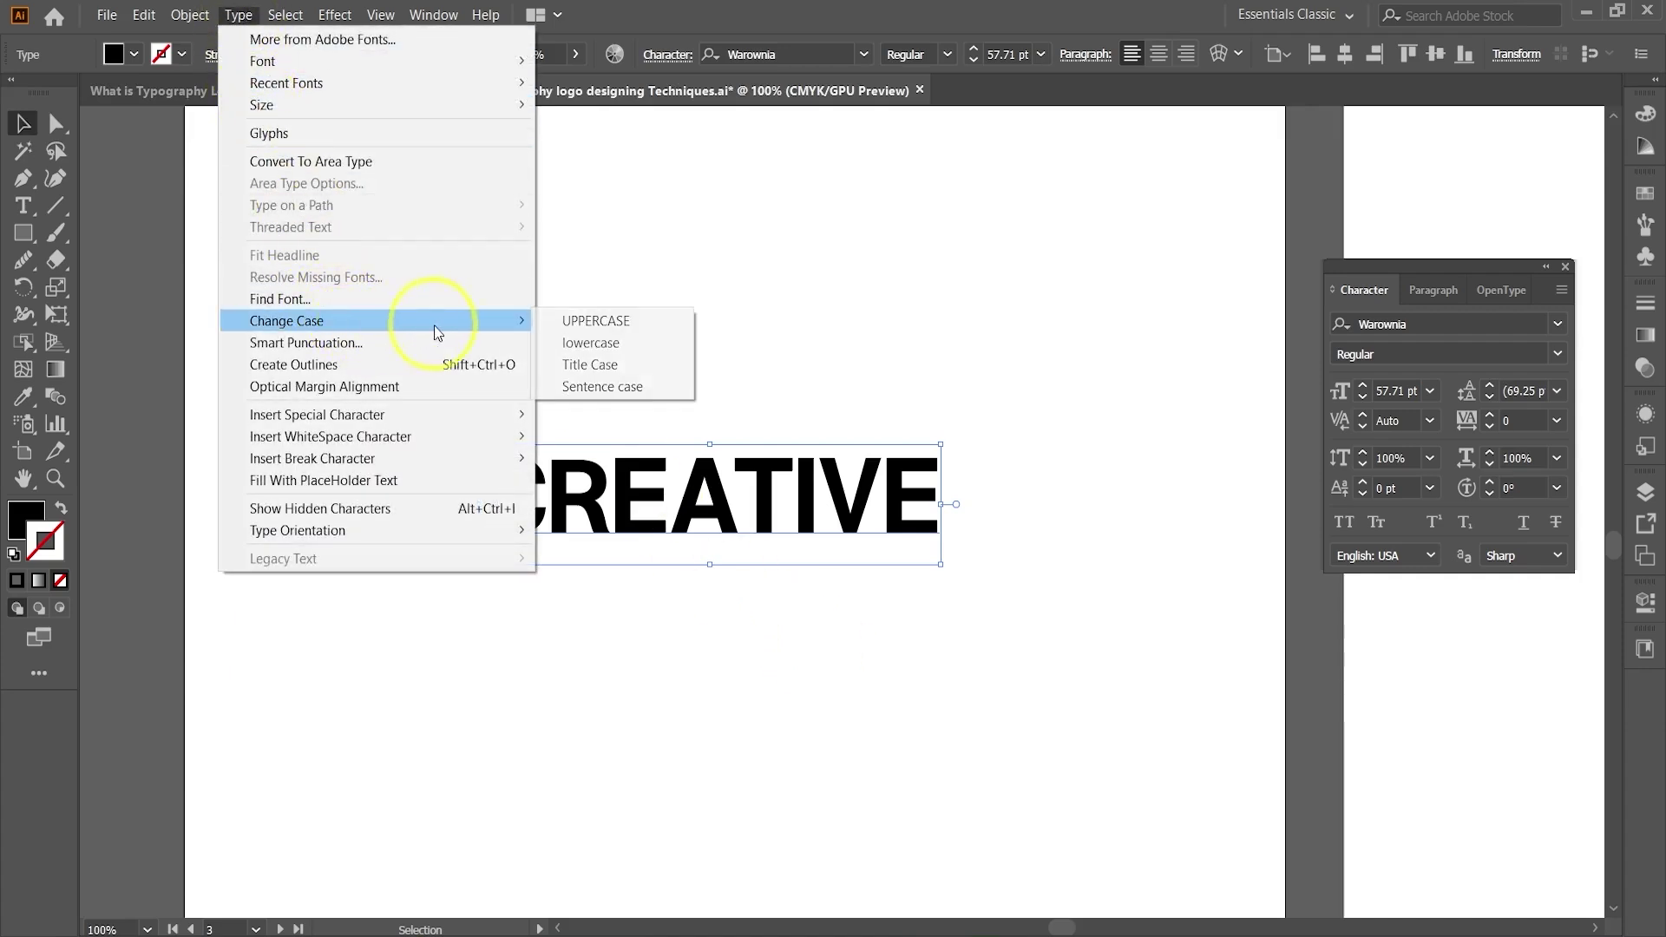
left_click(591, 388)
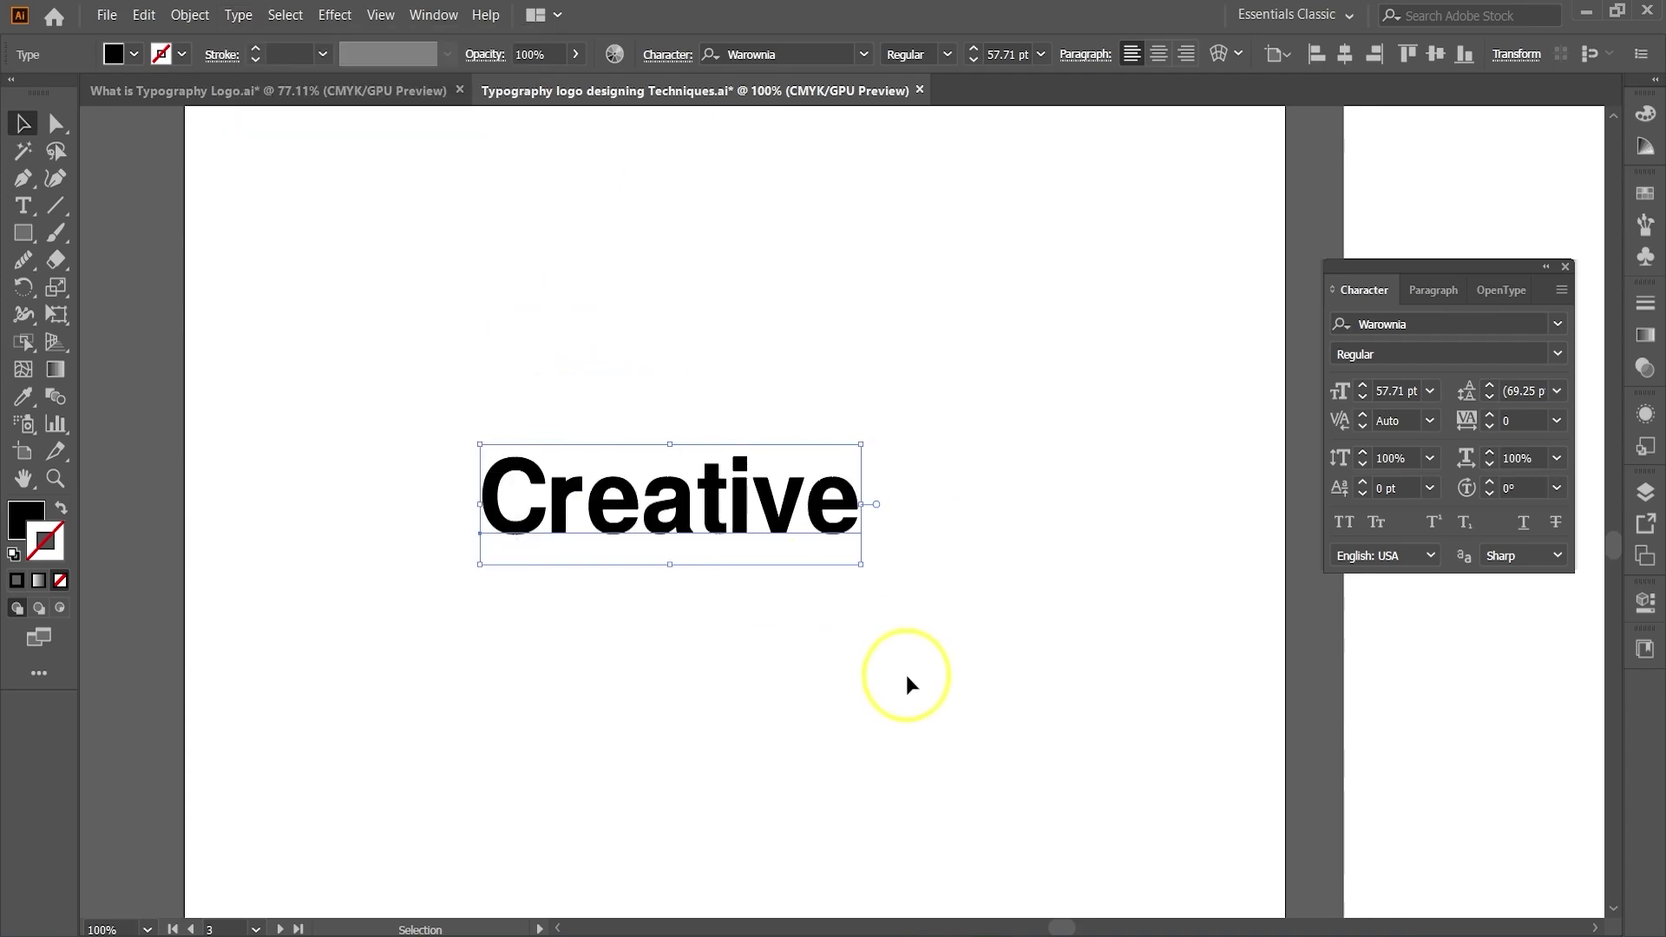
left_click(906, 675)
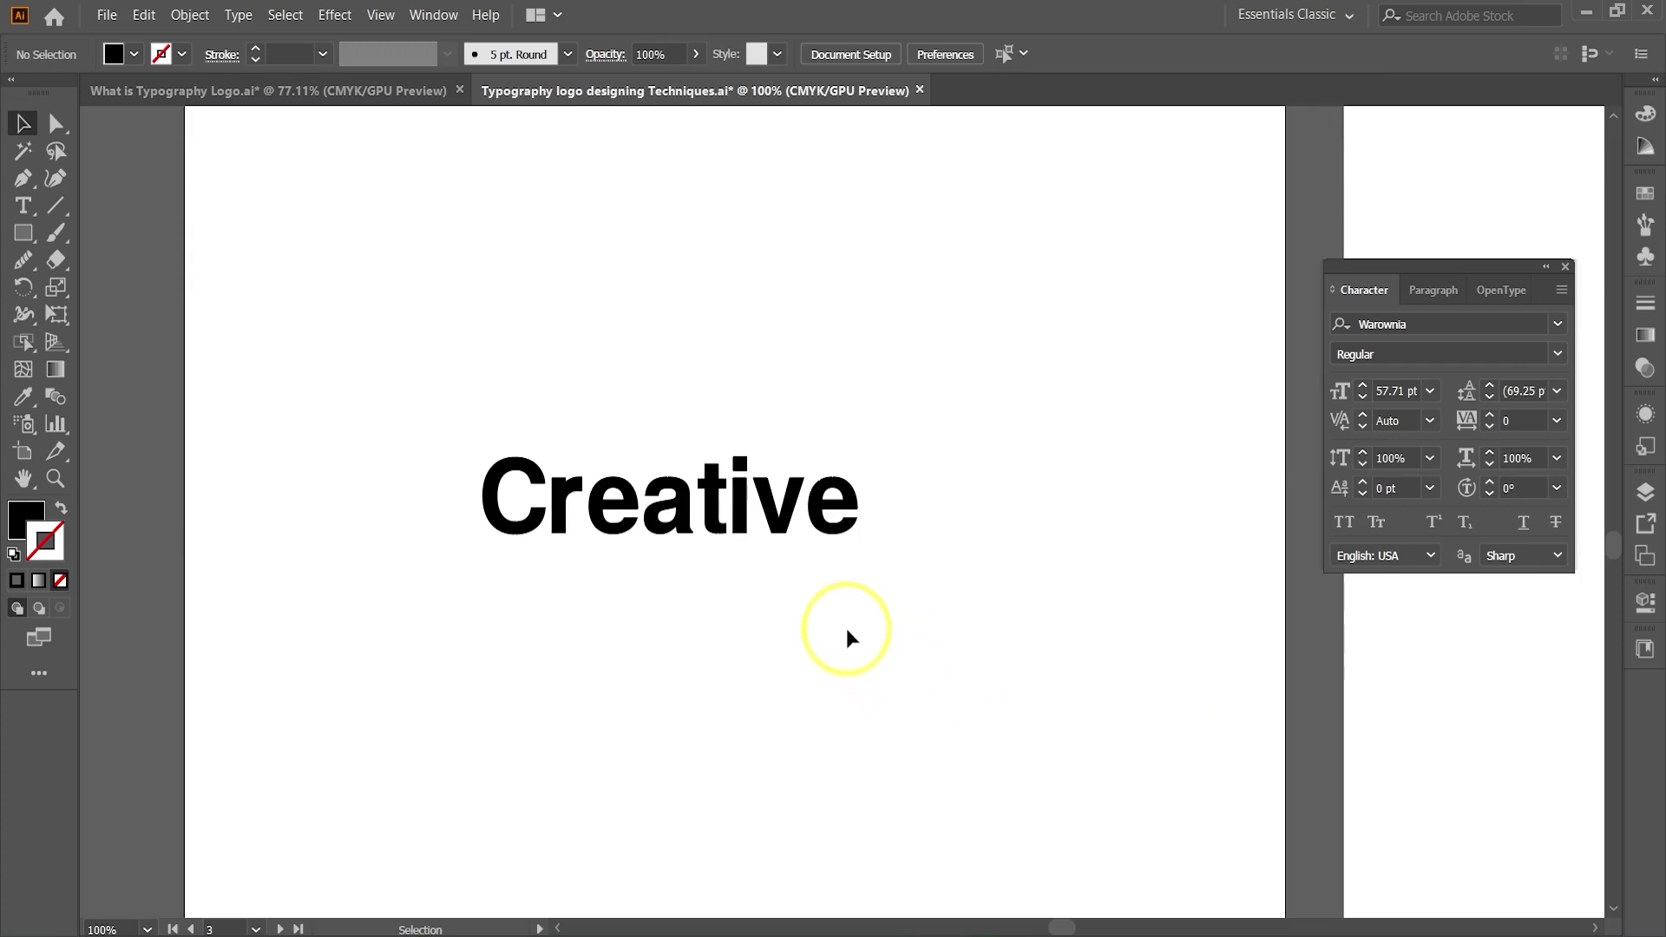
- Convert the Creative text to outlines
left_click(786, 505)
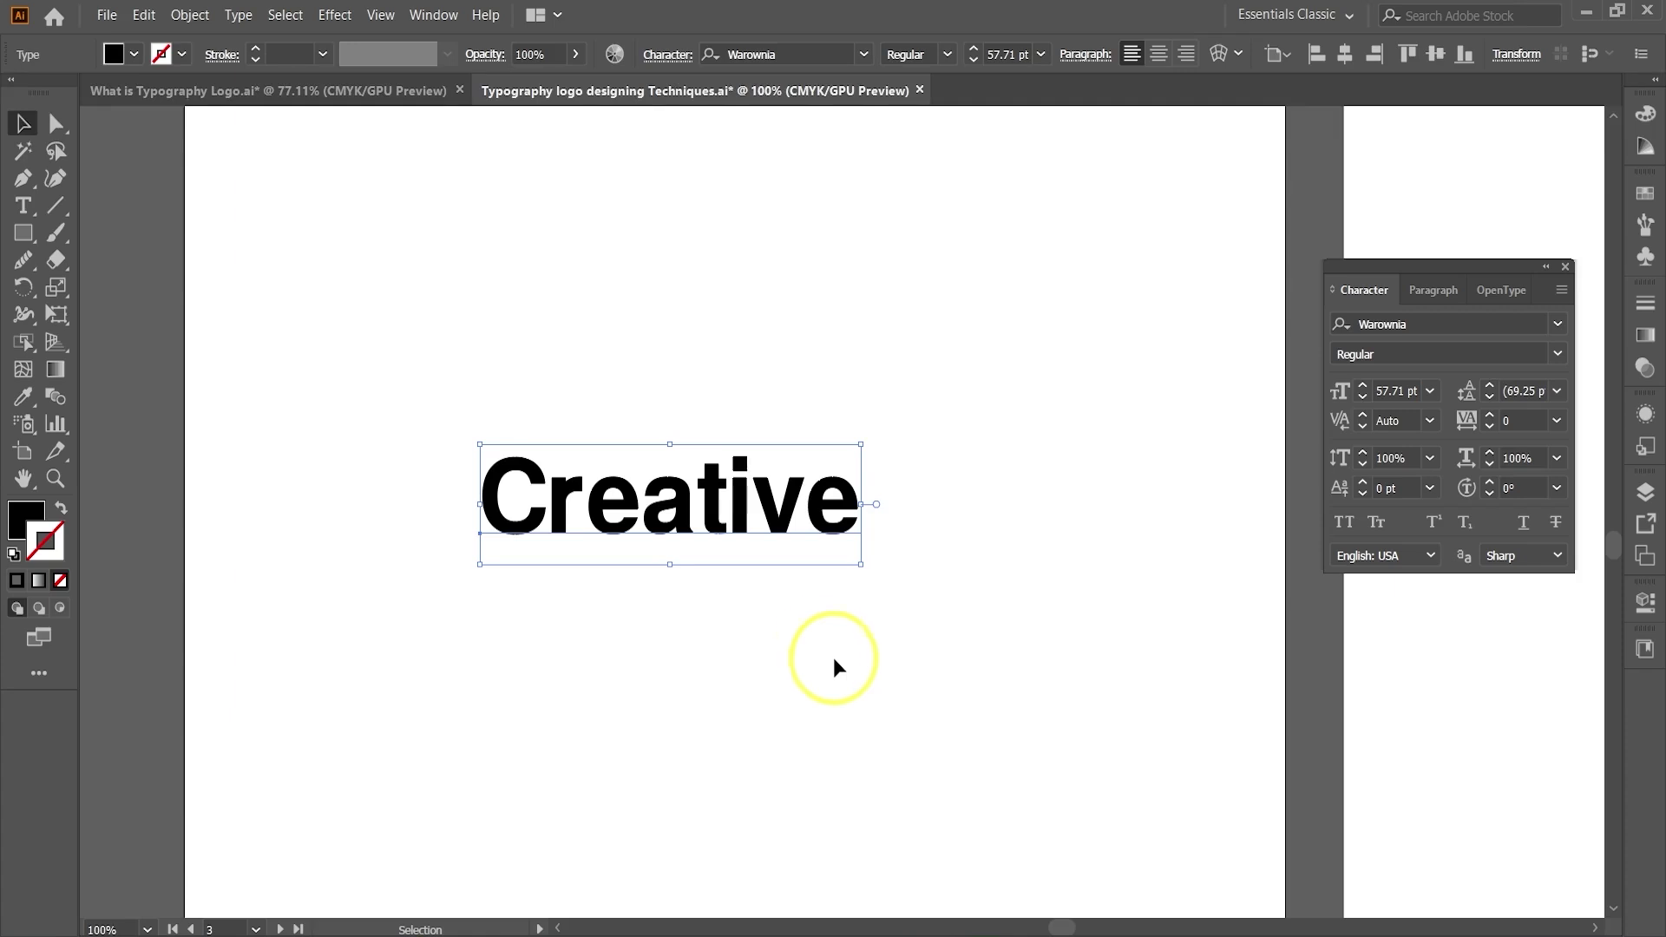
scroll(711, 586, "up", 1)
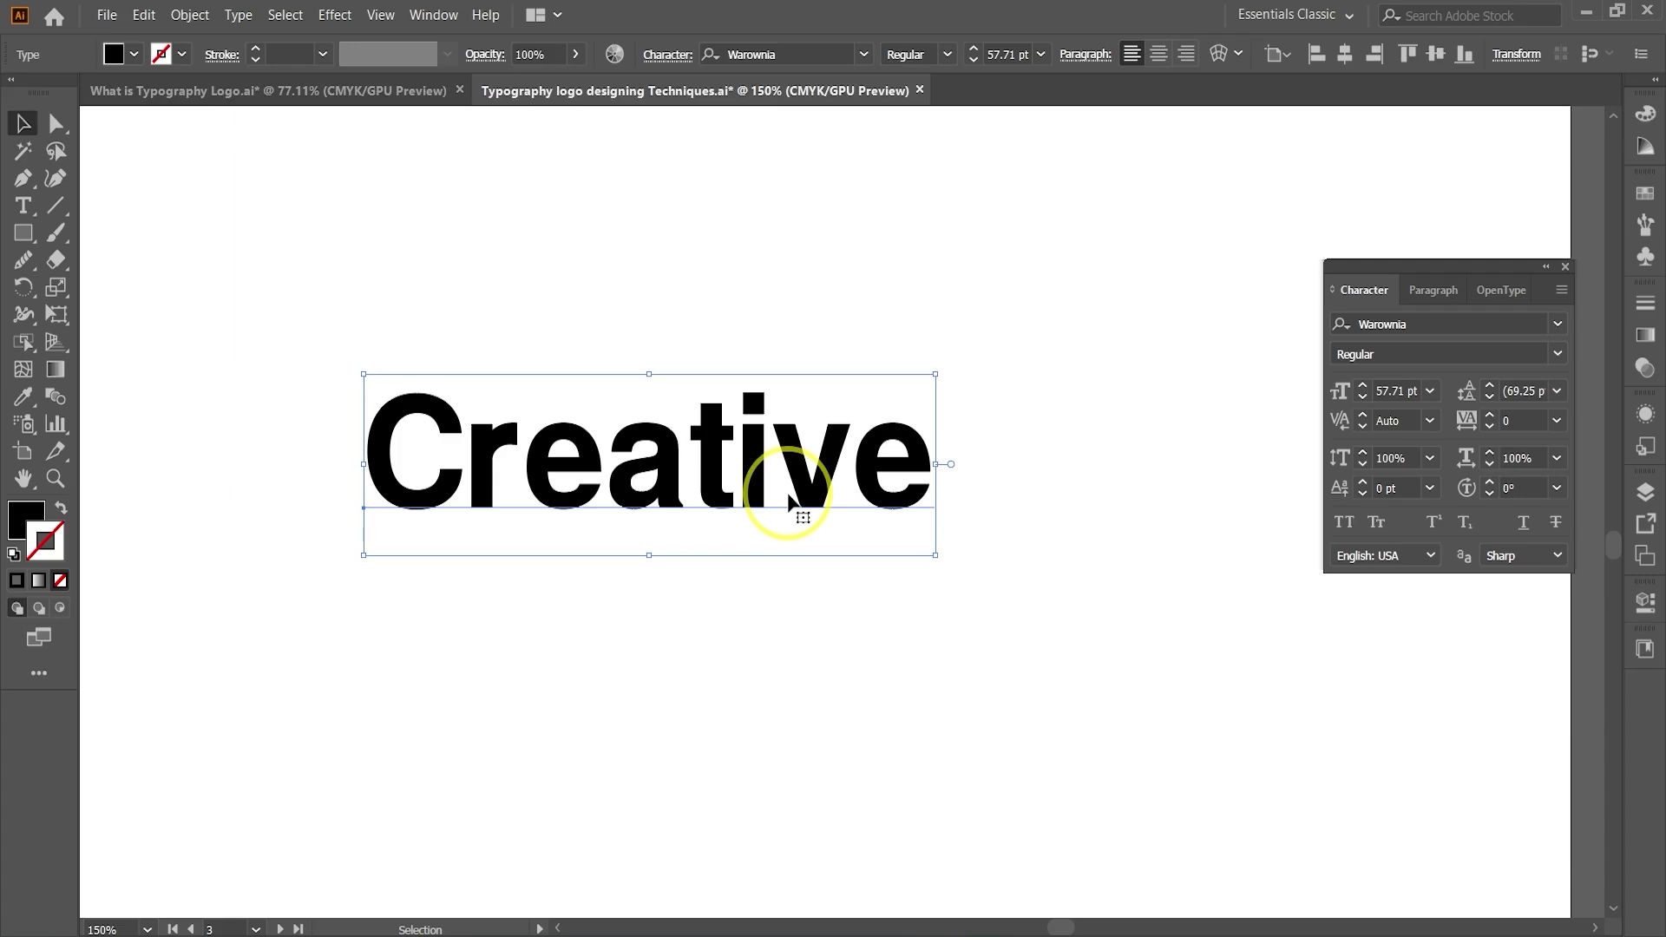
left_click(1131, 552)
key("ctrl+shift+o")
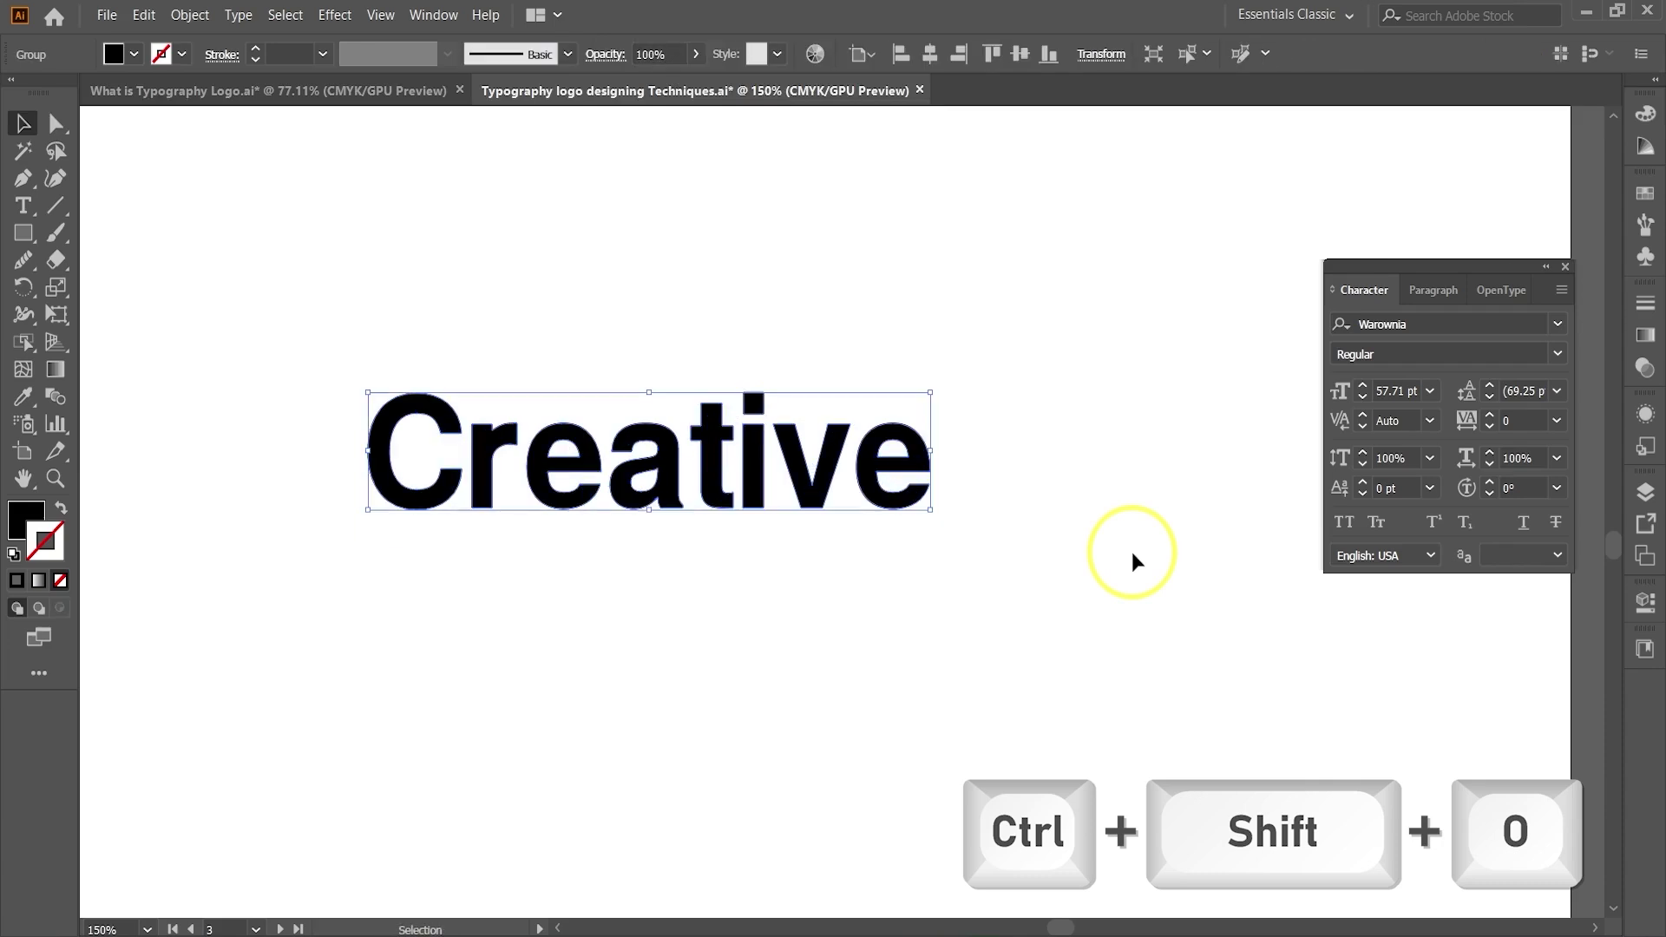
left_click(617, 736)
- Ungroup the outlined Creative lettering into separate letters and deselect them
left_click(671, 469)
key("ctrl")
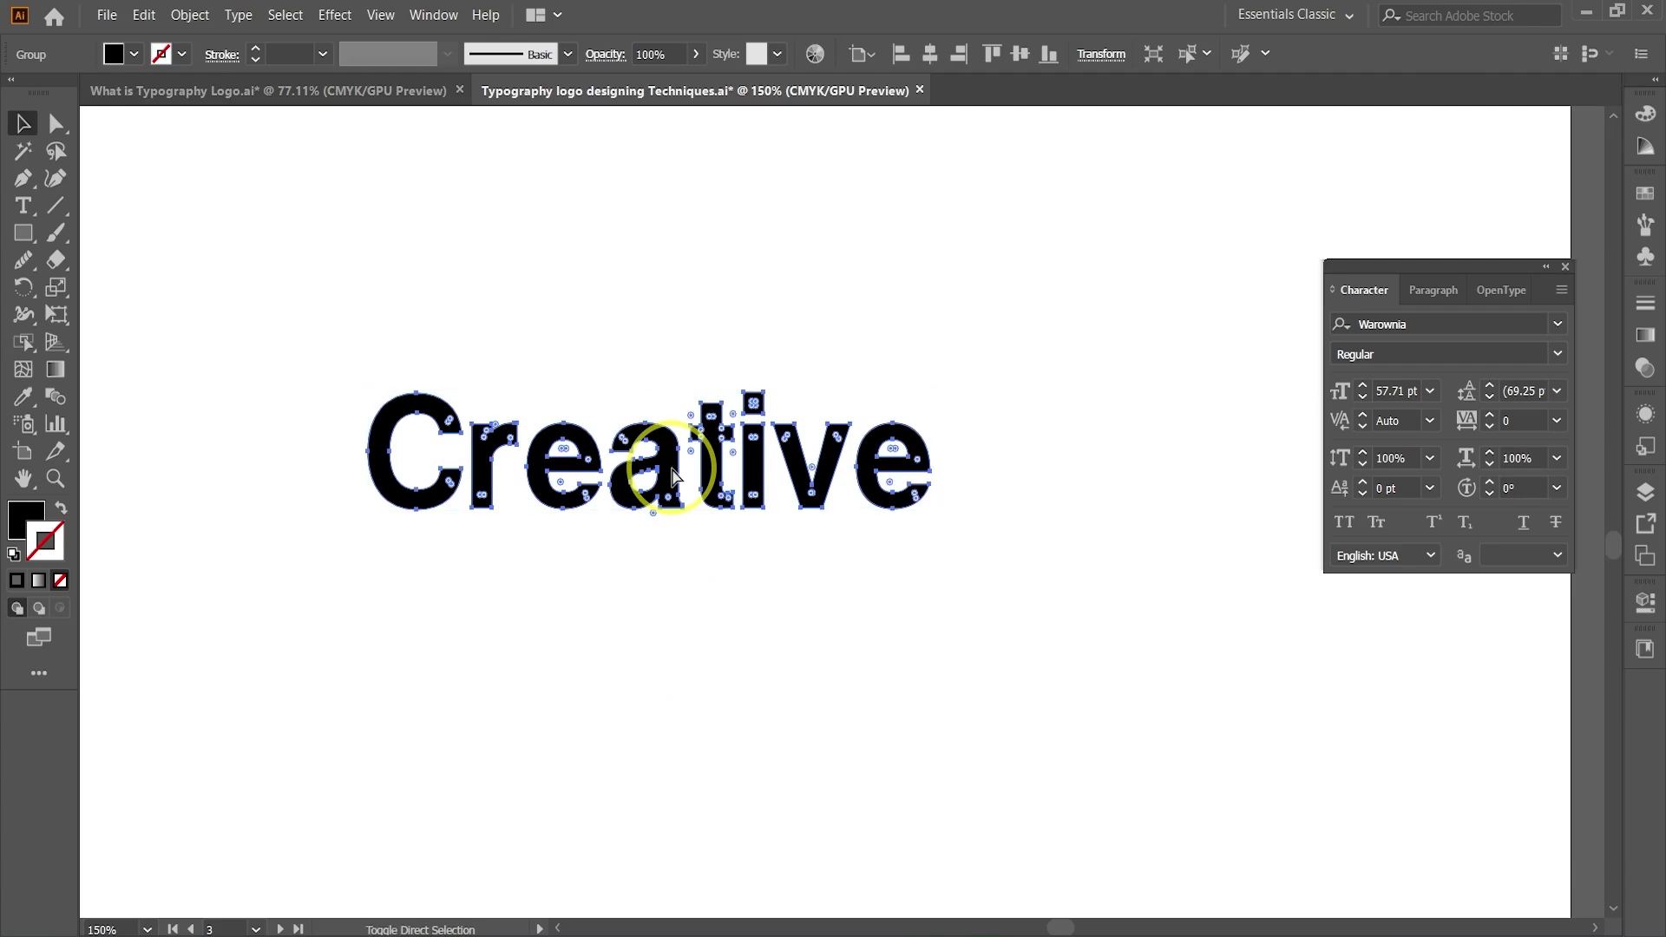
key("ctrl+shift+g")
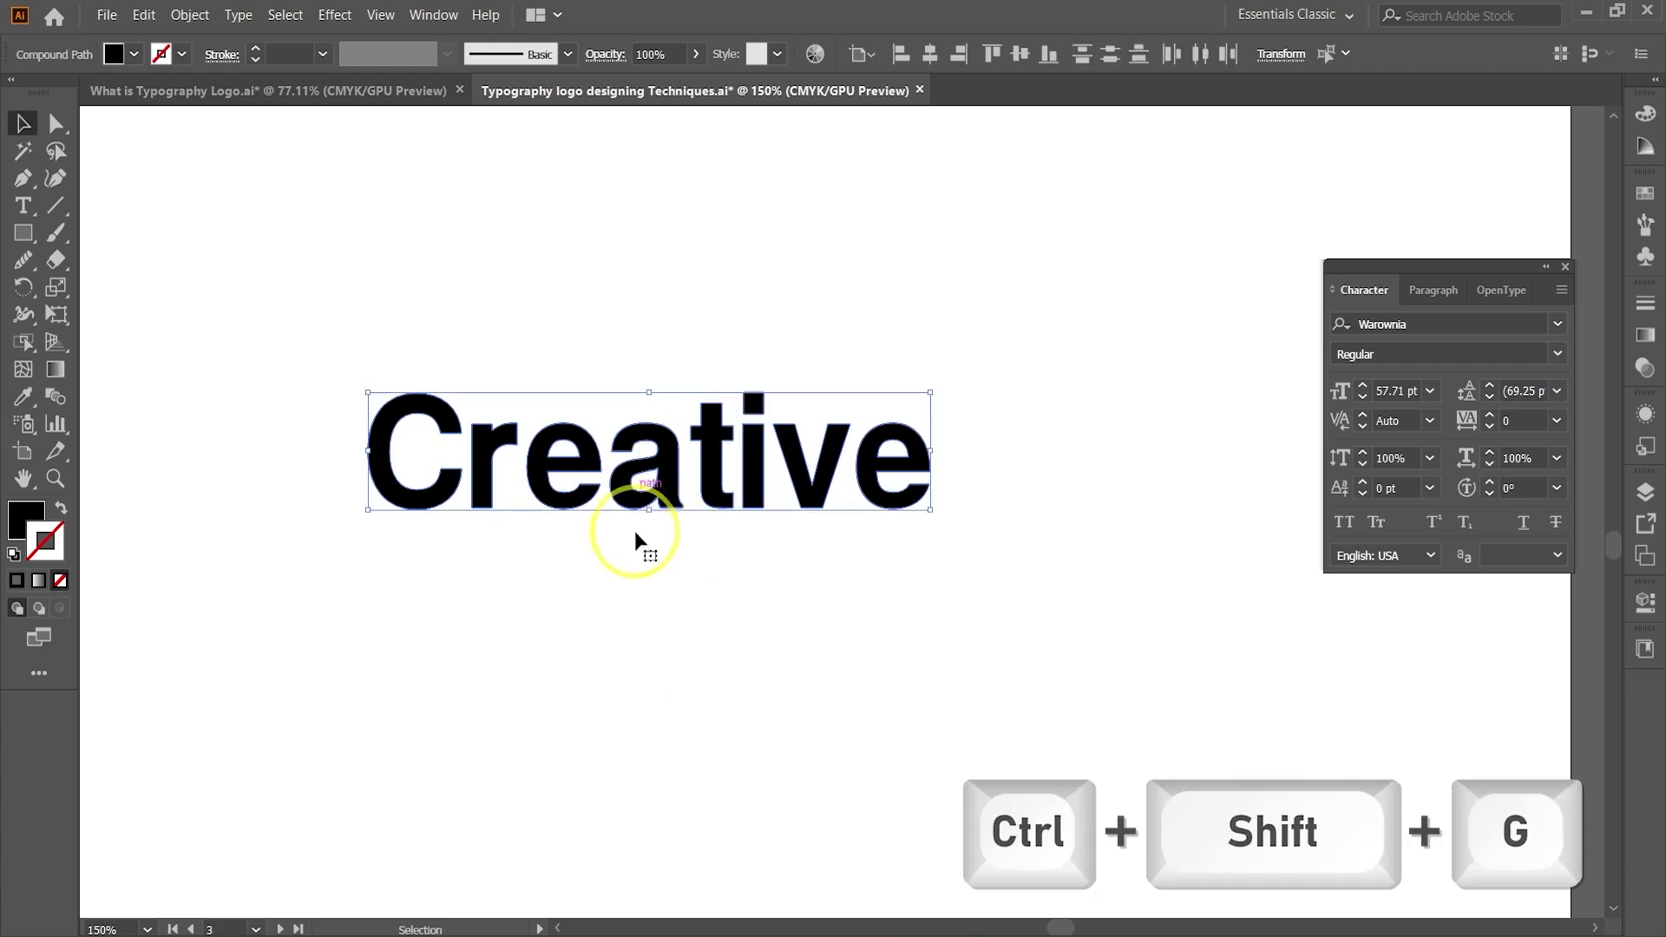
left_click(651, 622)
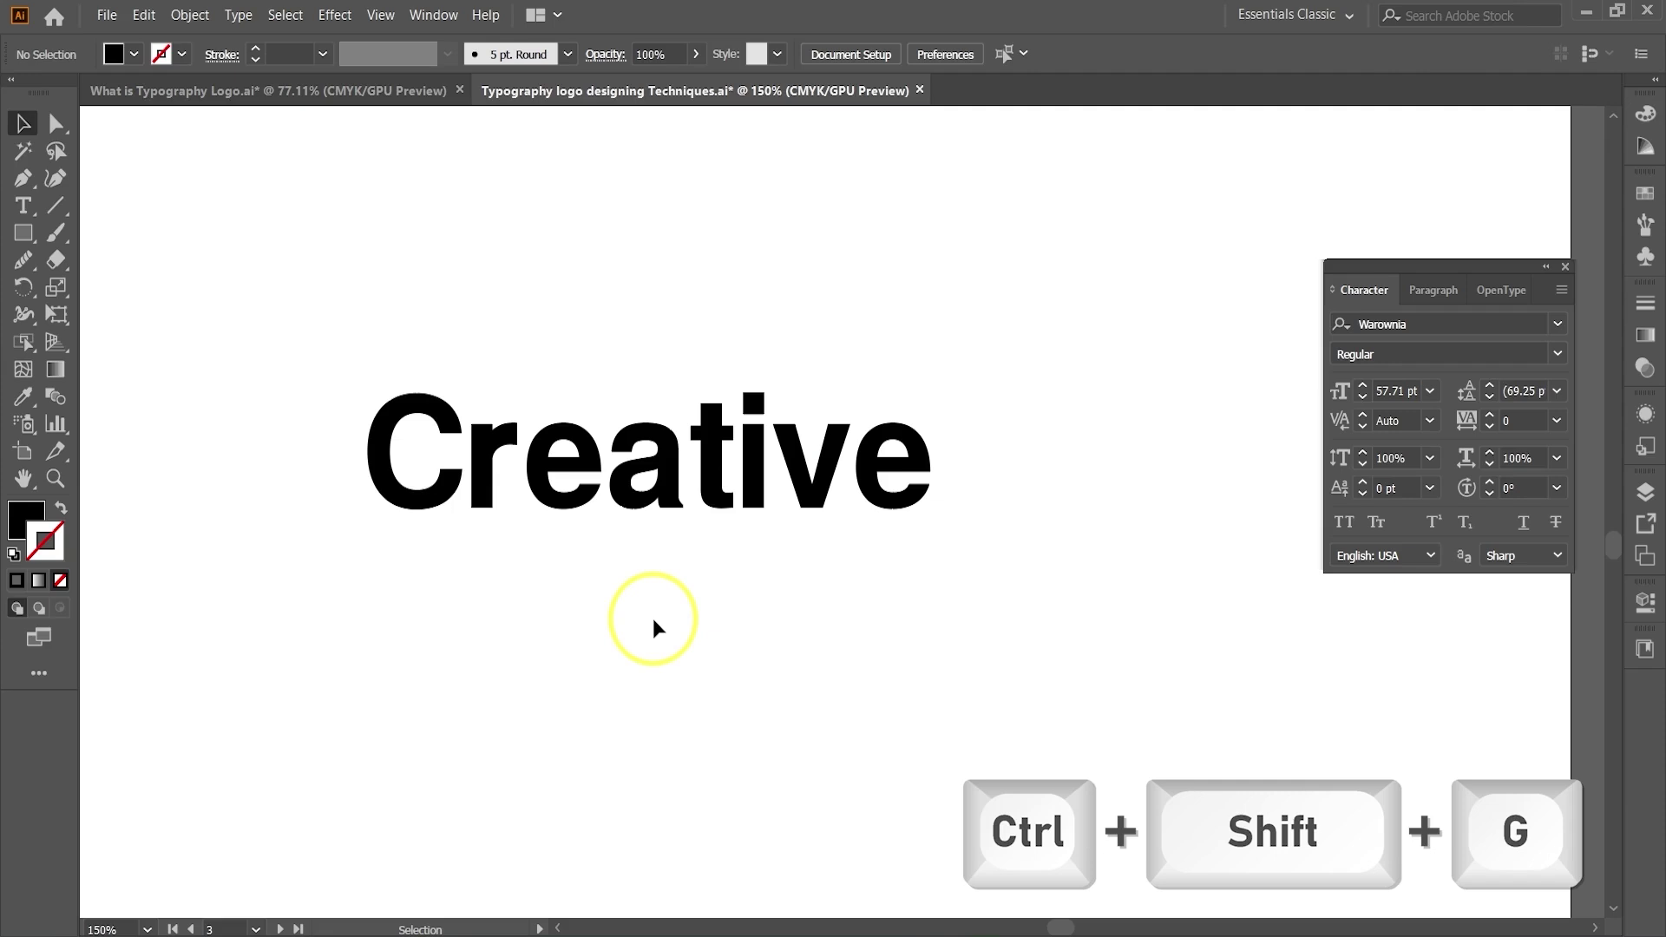
- Reflect the first letter e of the Creative lettering across the vertical axis and deselect it
left_click(594, 472)
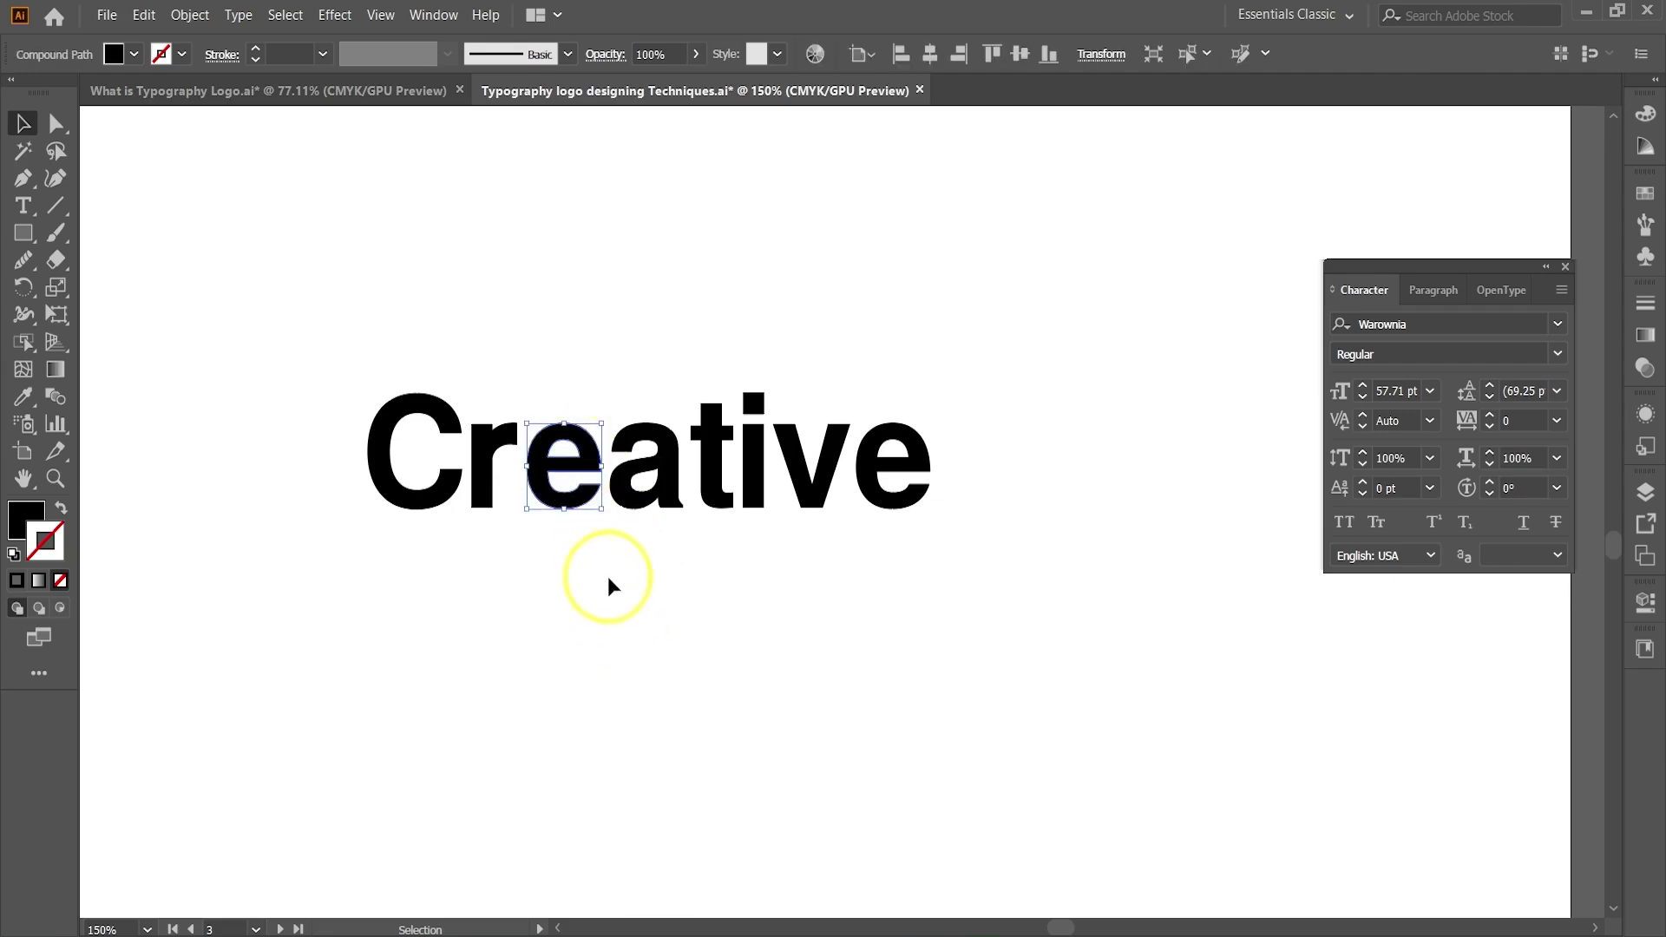
right_click(590, 468)
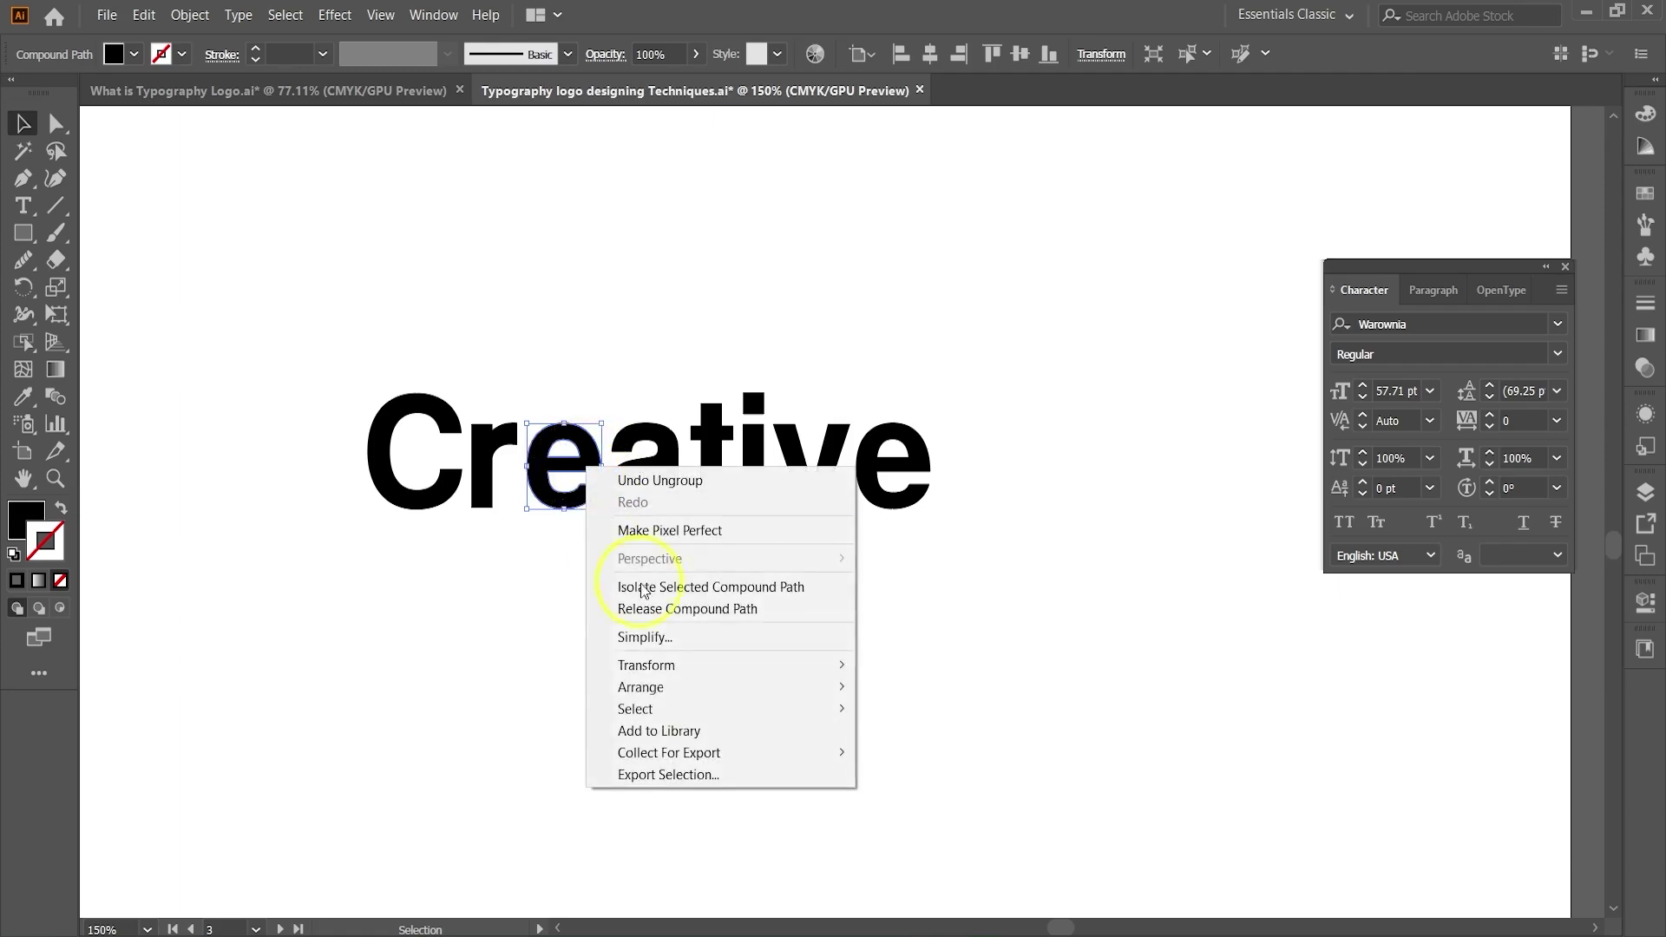
mouse_move(746, 664)
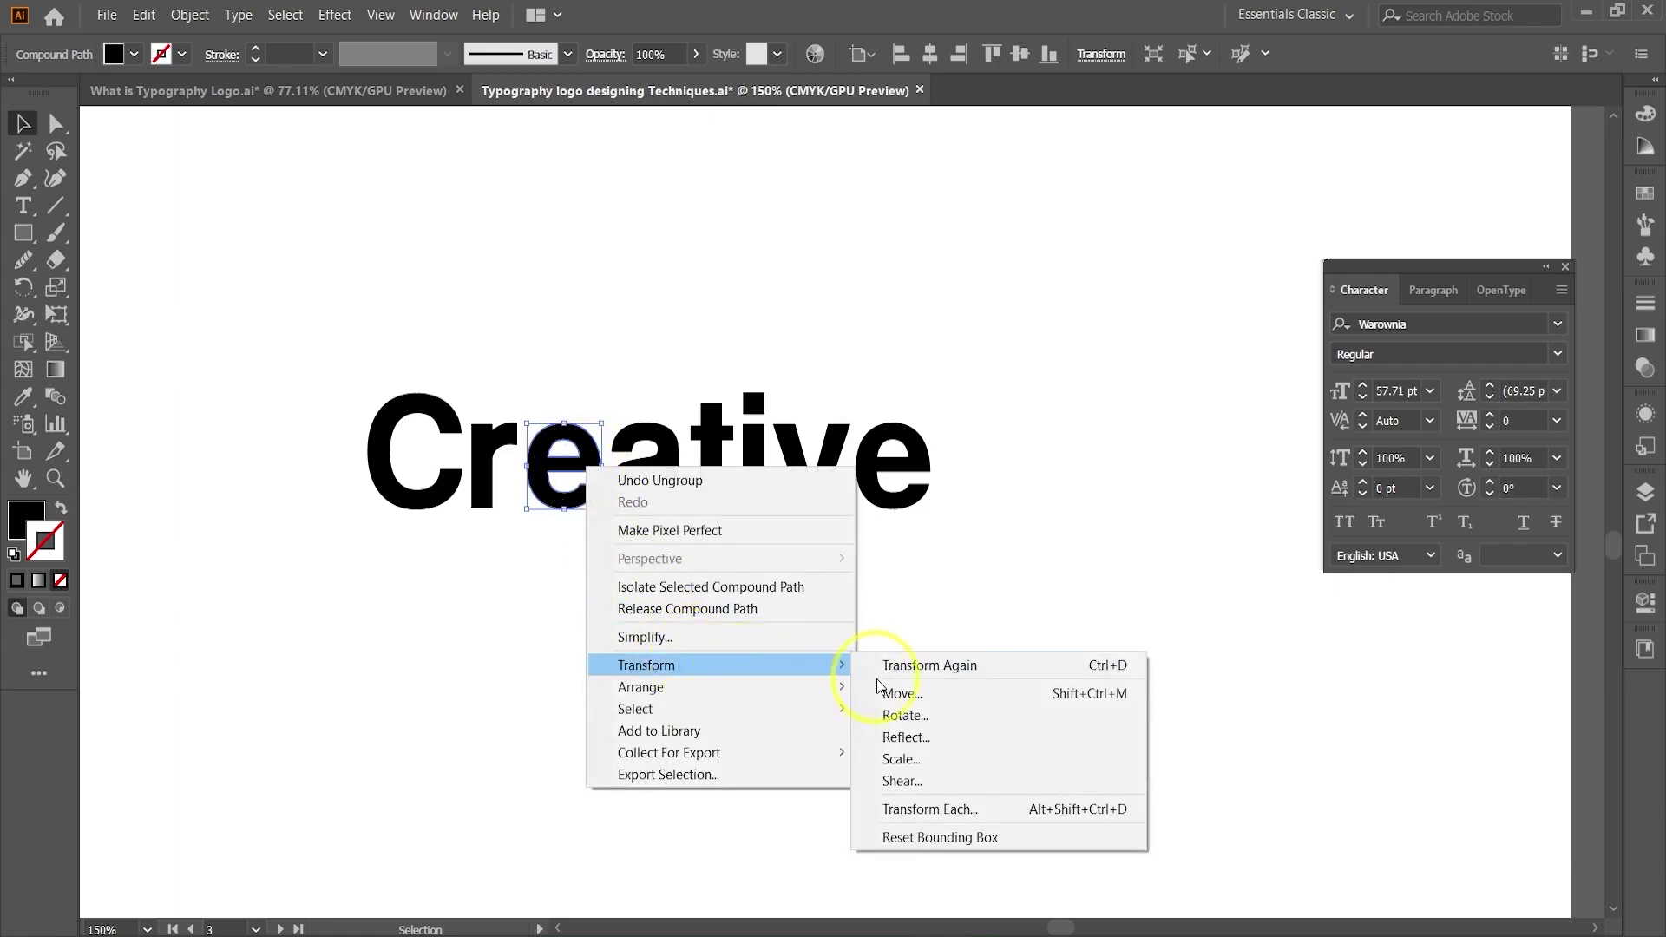
left_click(925, 739)
left_click(1102, 582)
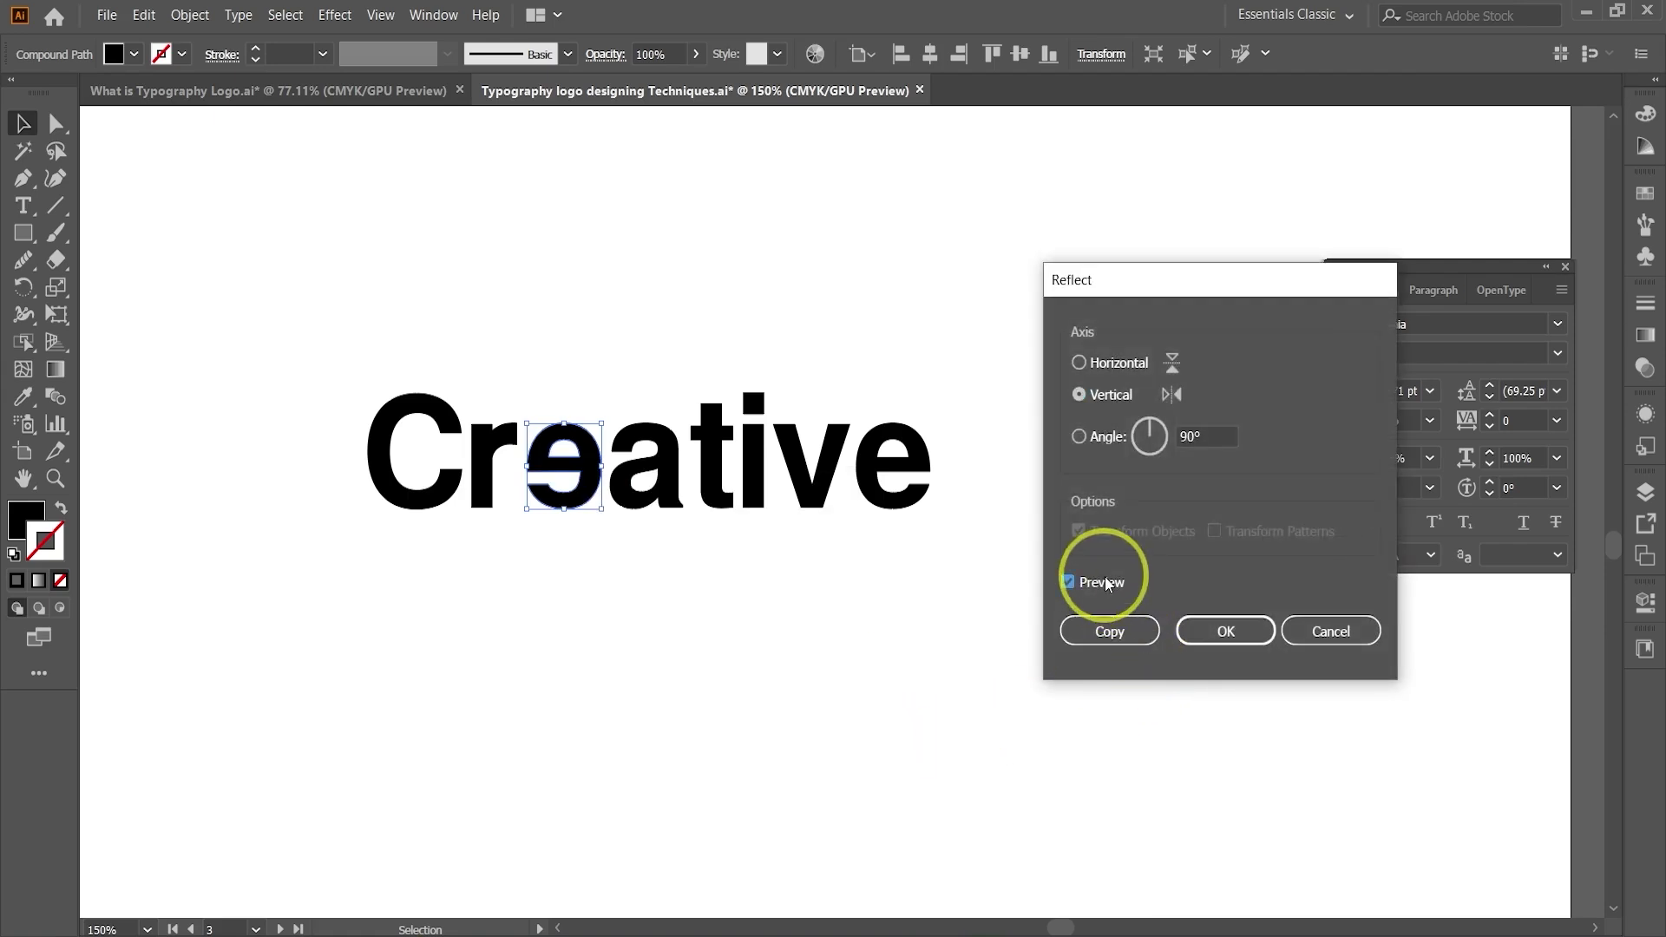
left_click(1225, 631)
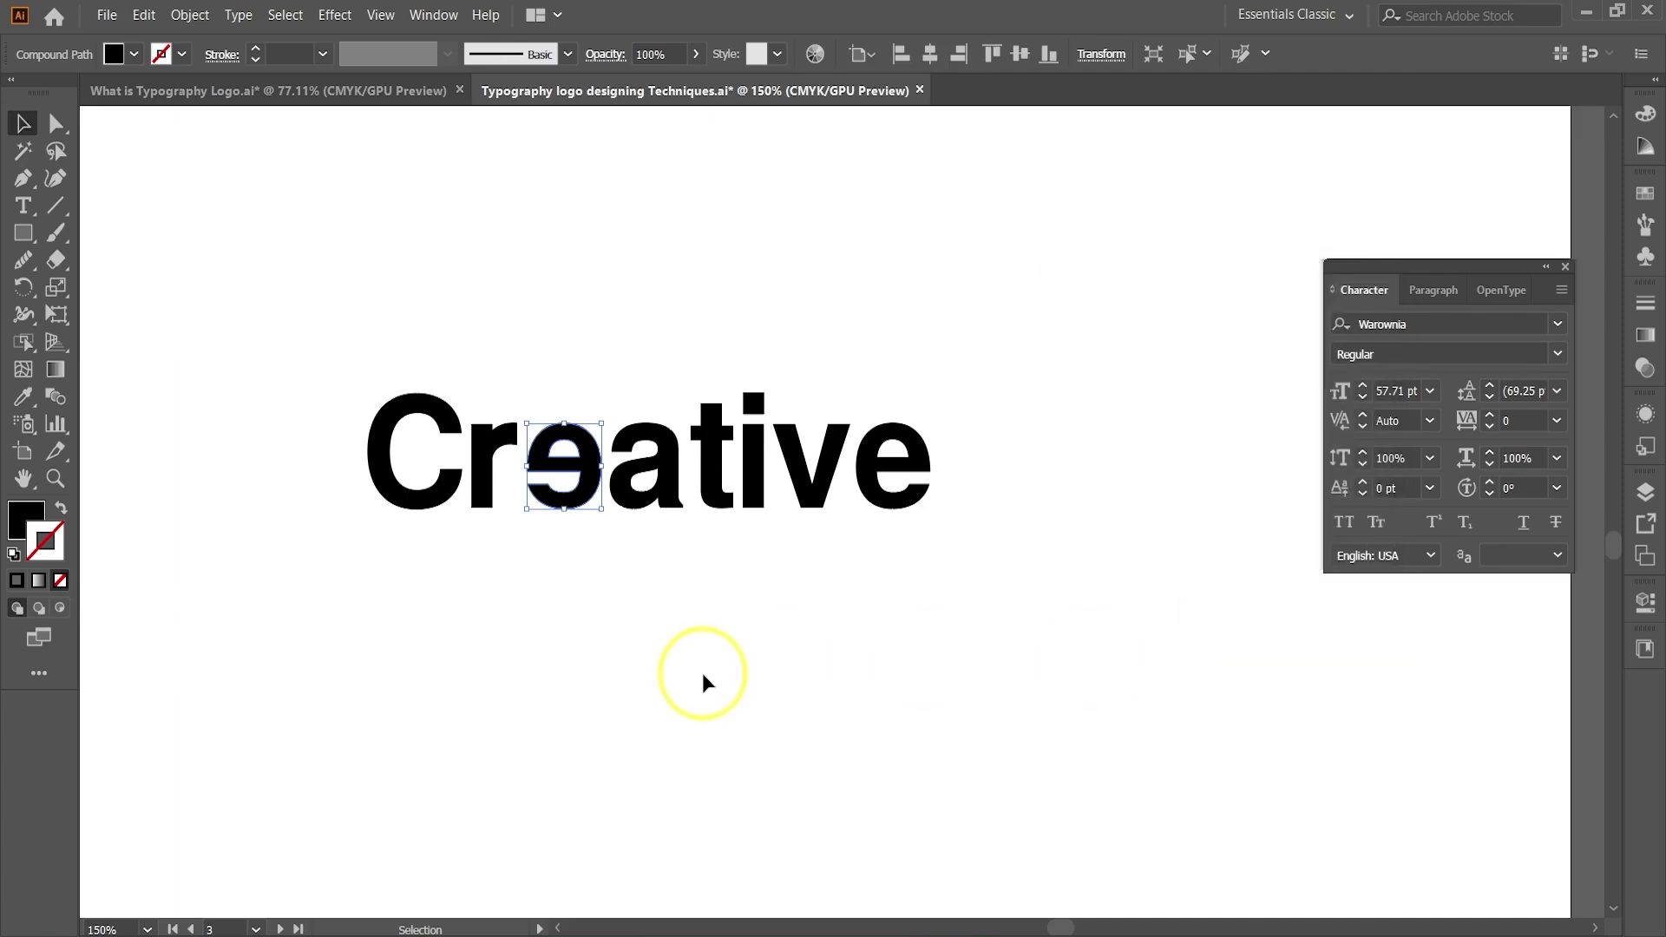
left_click(678, 689)
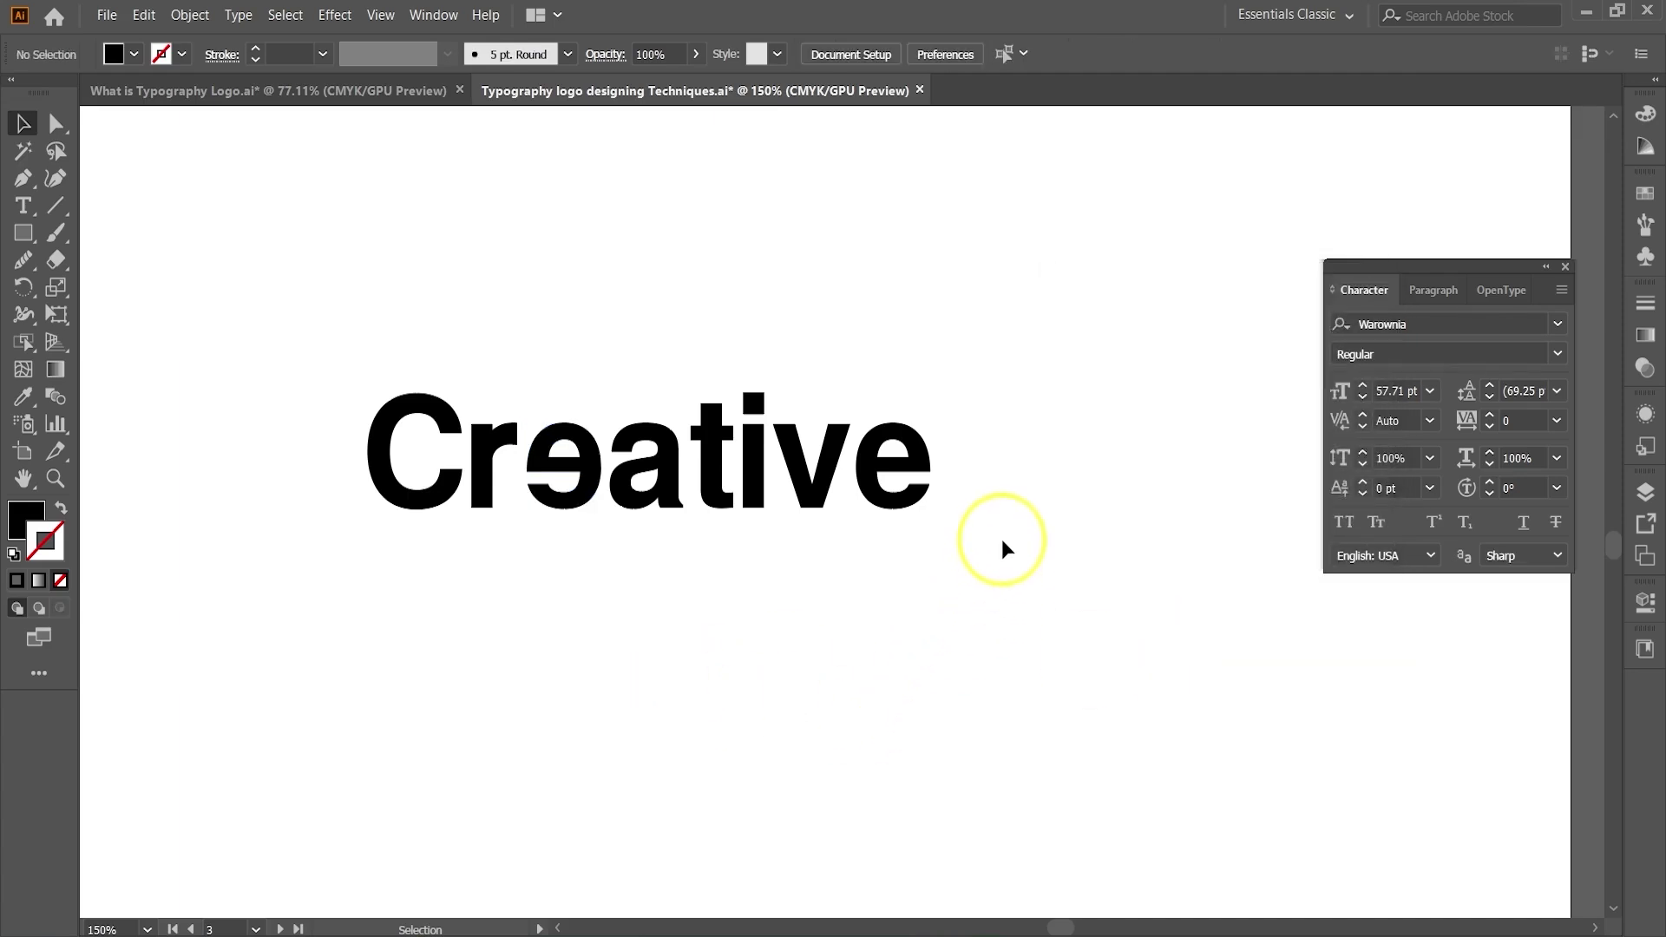
left_click_drag(976, 642, 973, 644)
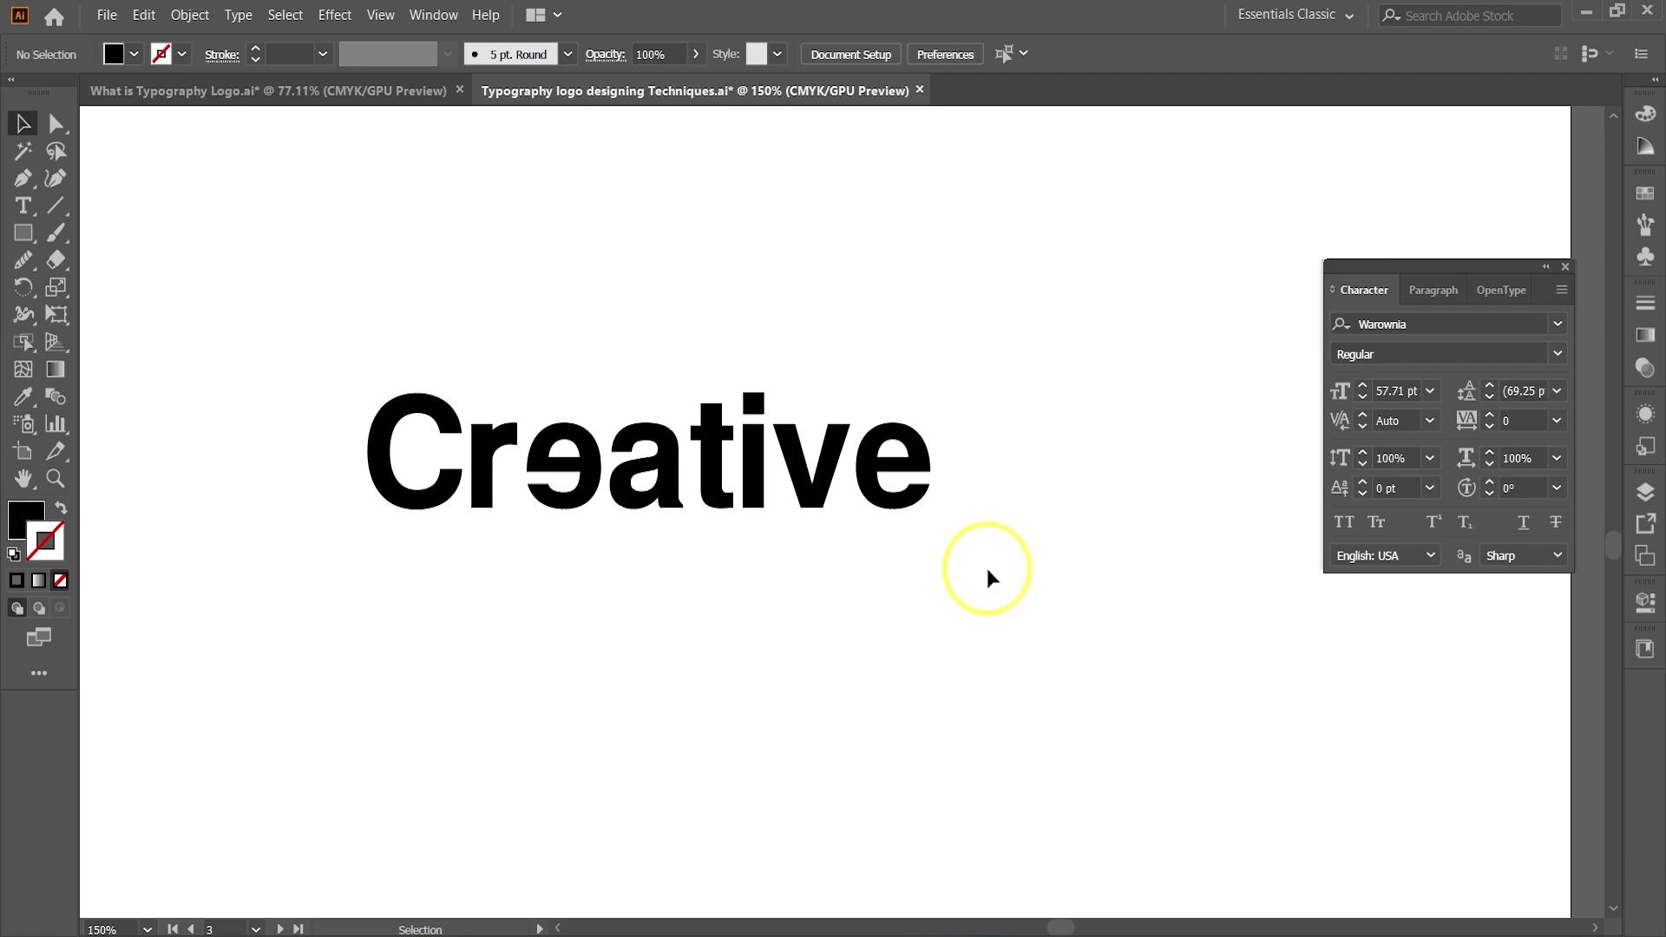
- Cut the whole Creative lettering and undo back to the original uppercase CREATIVE text in Gotham Book
left_click_drag(987, 569, 321, 366)
key("Delete")
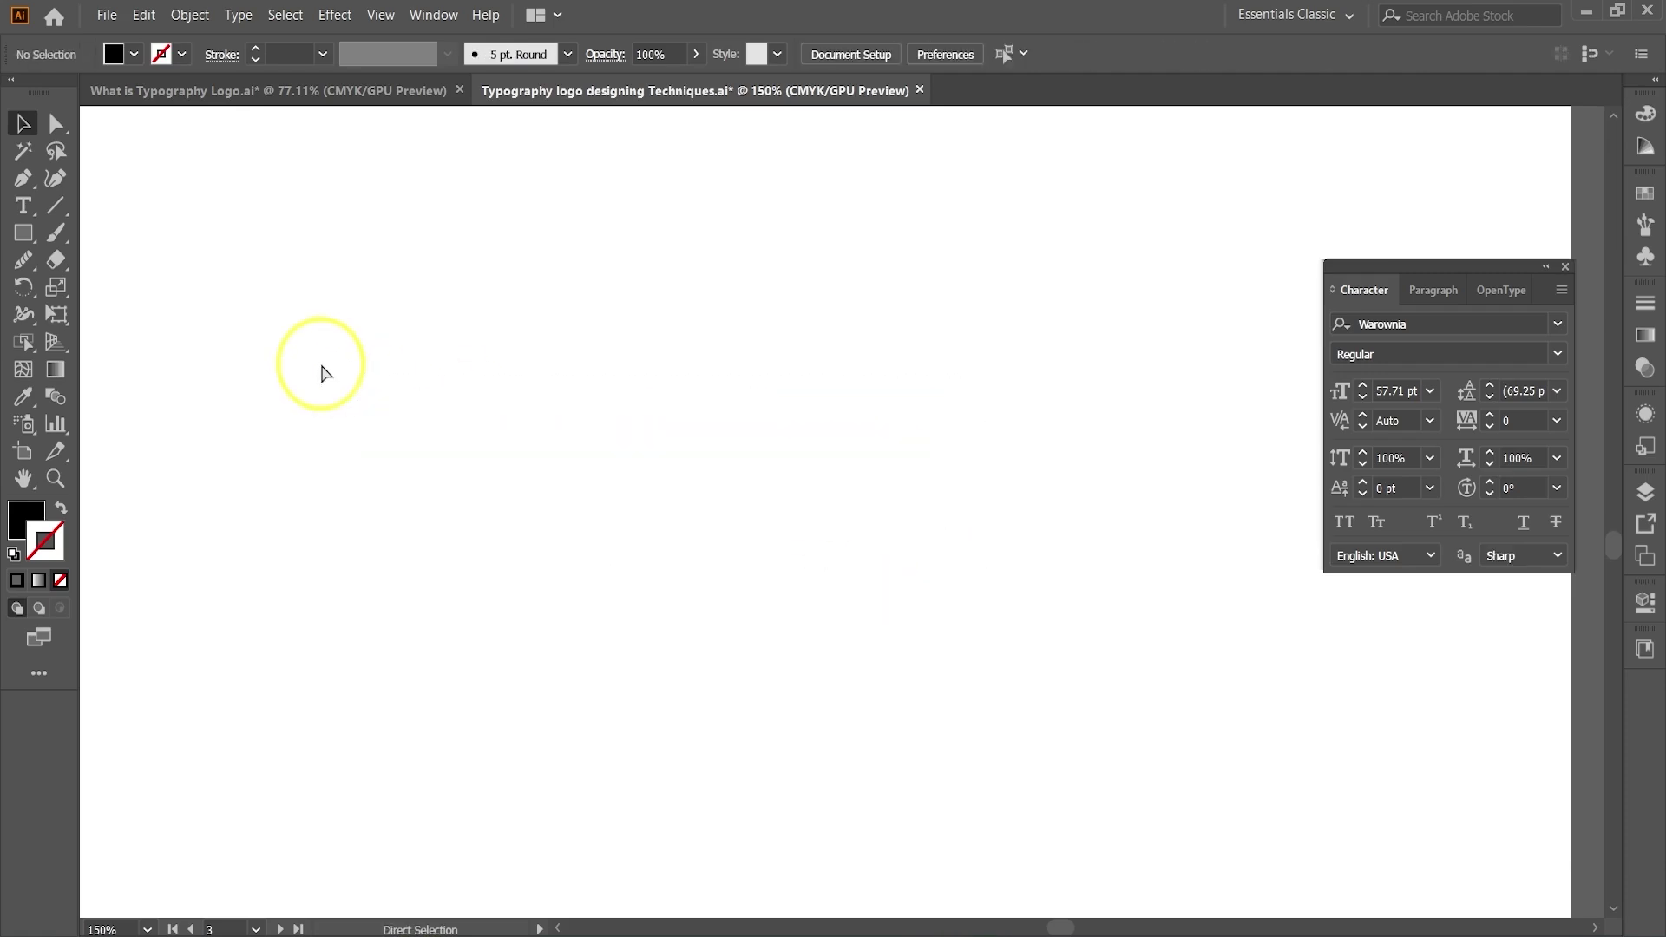
key("ctrl+z")
key("ctrl+z")
key("ctrl+z")
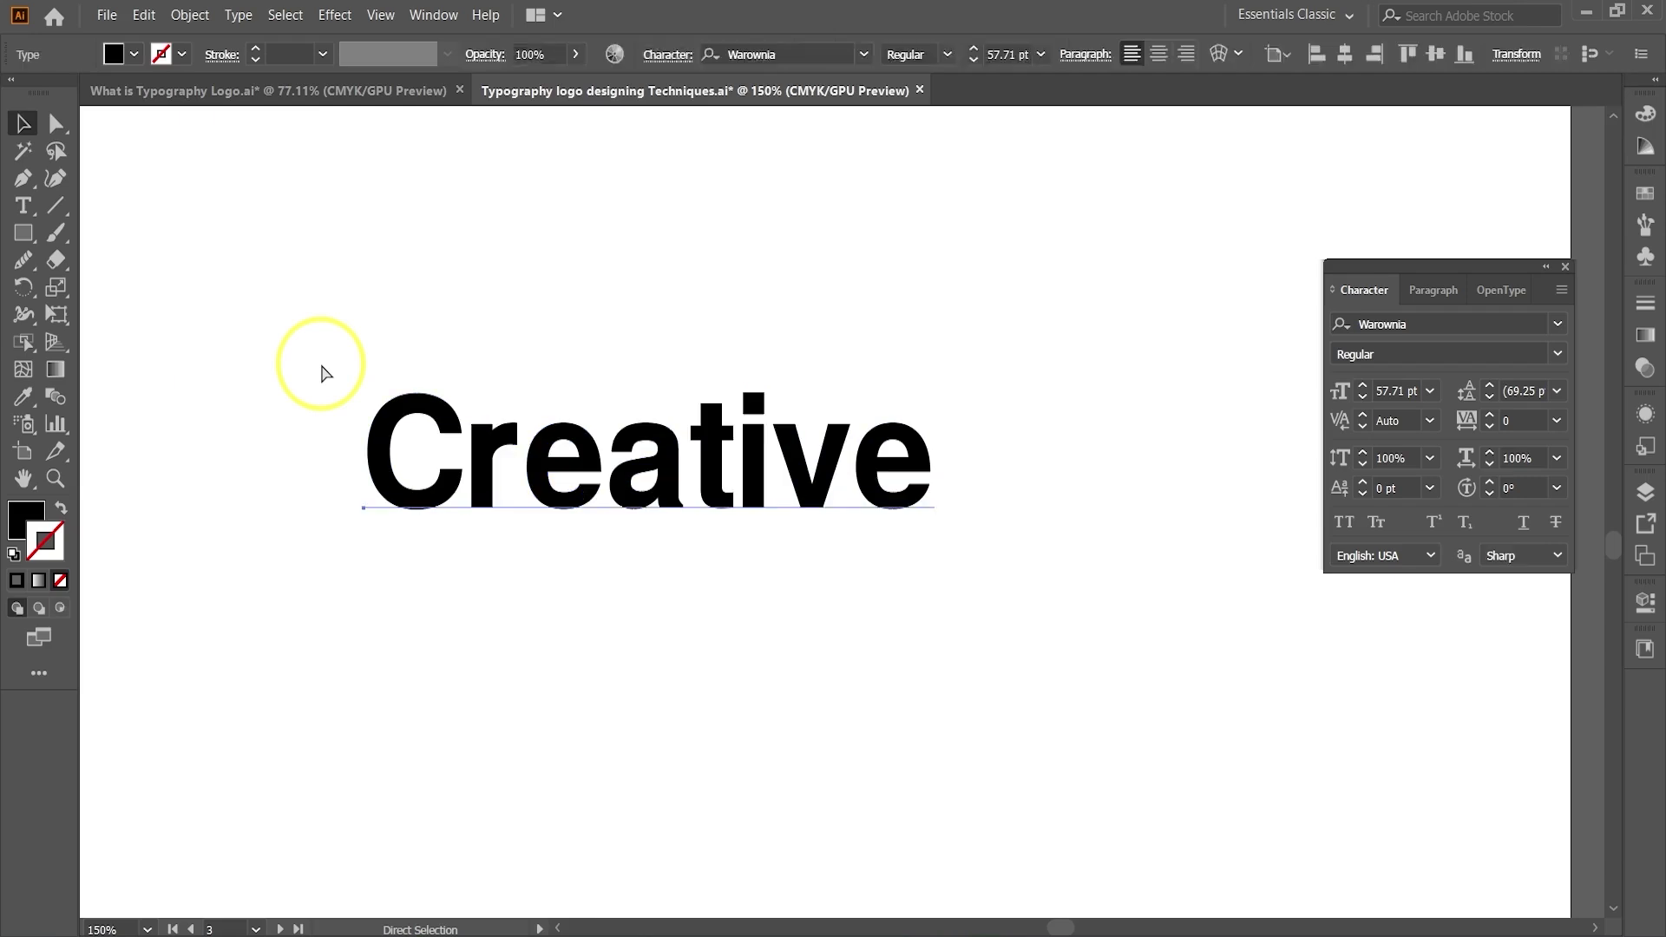
key("ctrl+z")
key("ctrl+z")
- Paste the modified Creative lettering and position it centred just below the original CREATIVE text
key("ctrl+v")
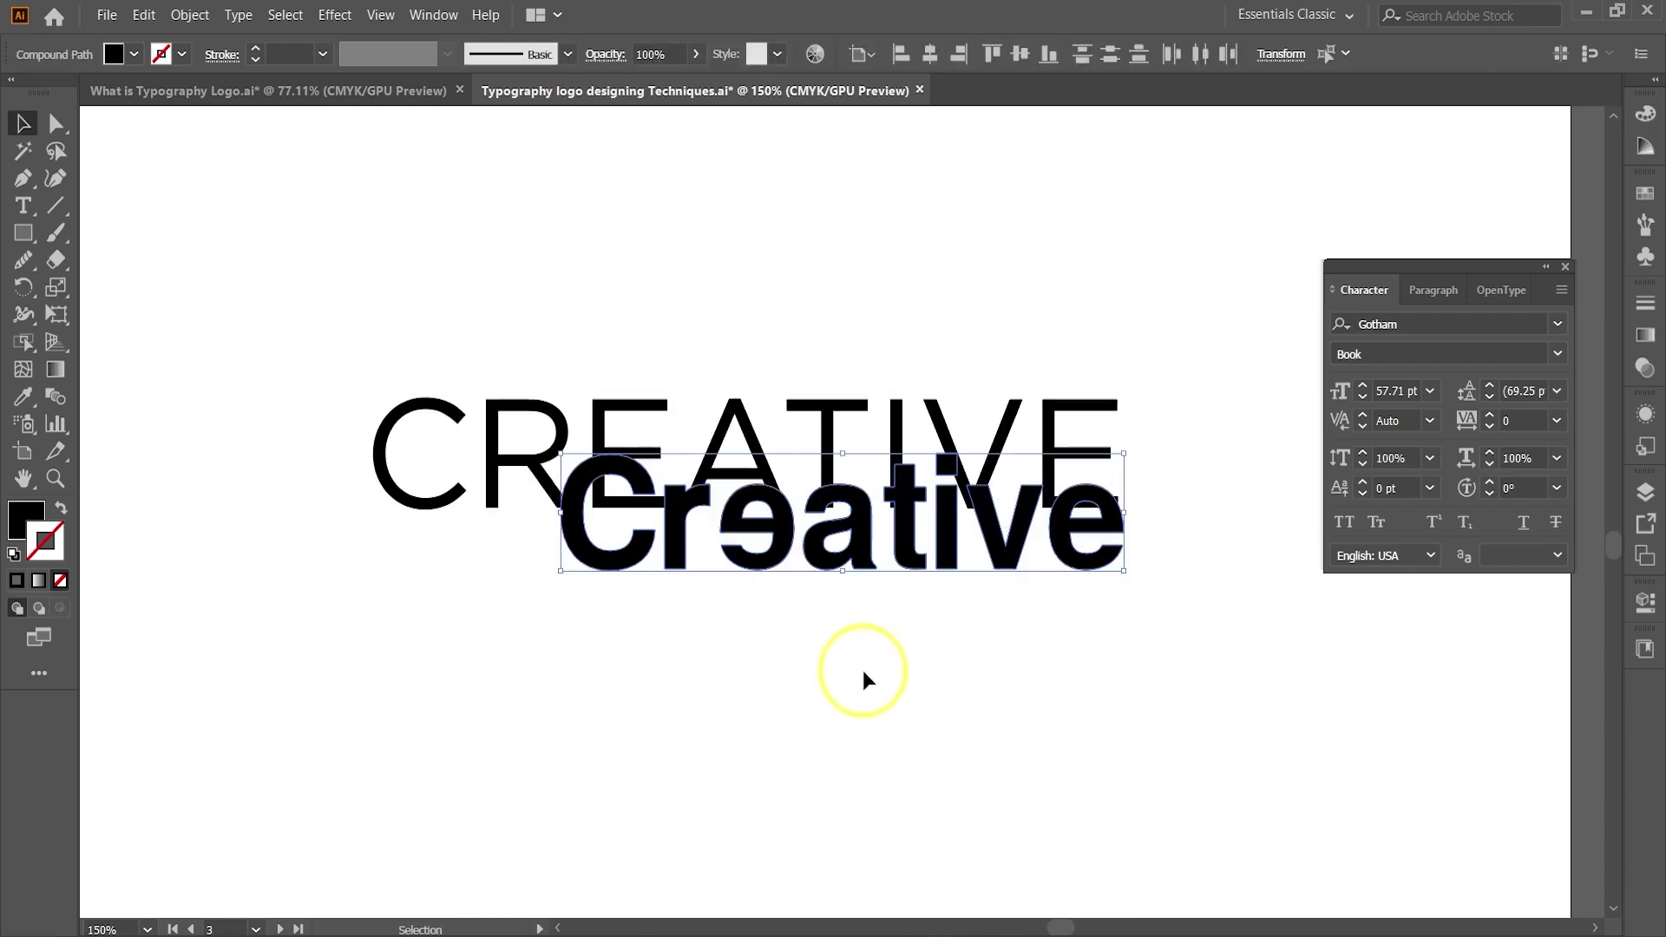
left_click_drag(856, 562, 852, 660)
left_click(788, 735)
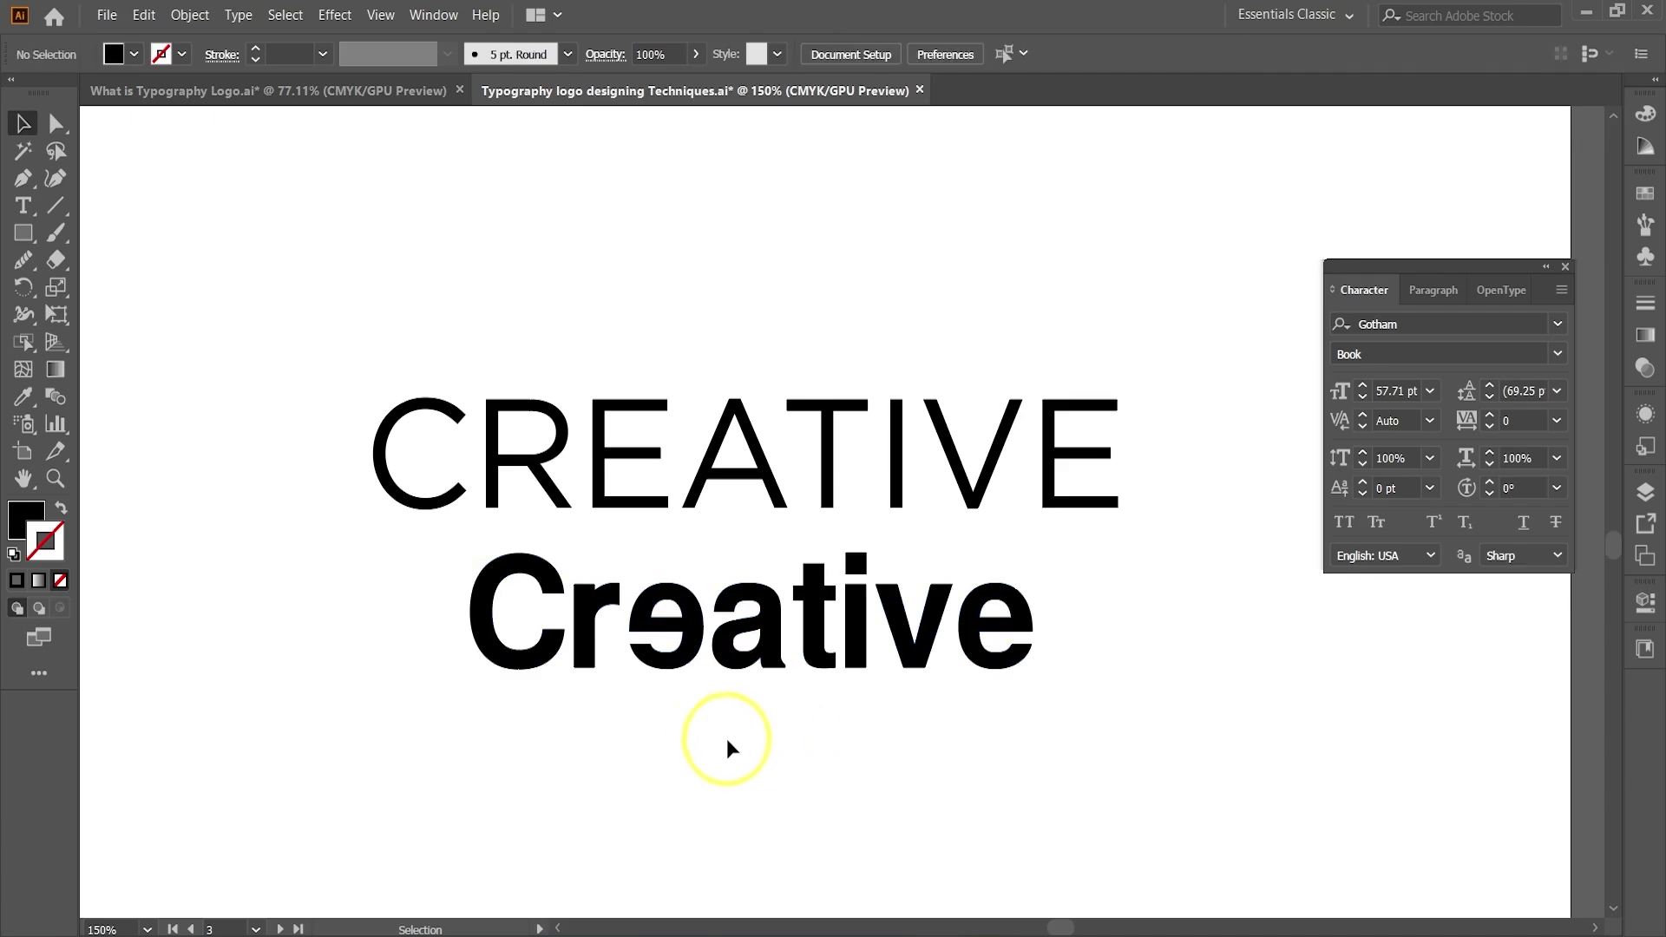
scroll(701, 733, "down", 1)
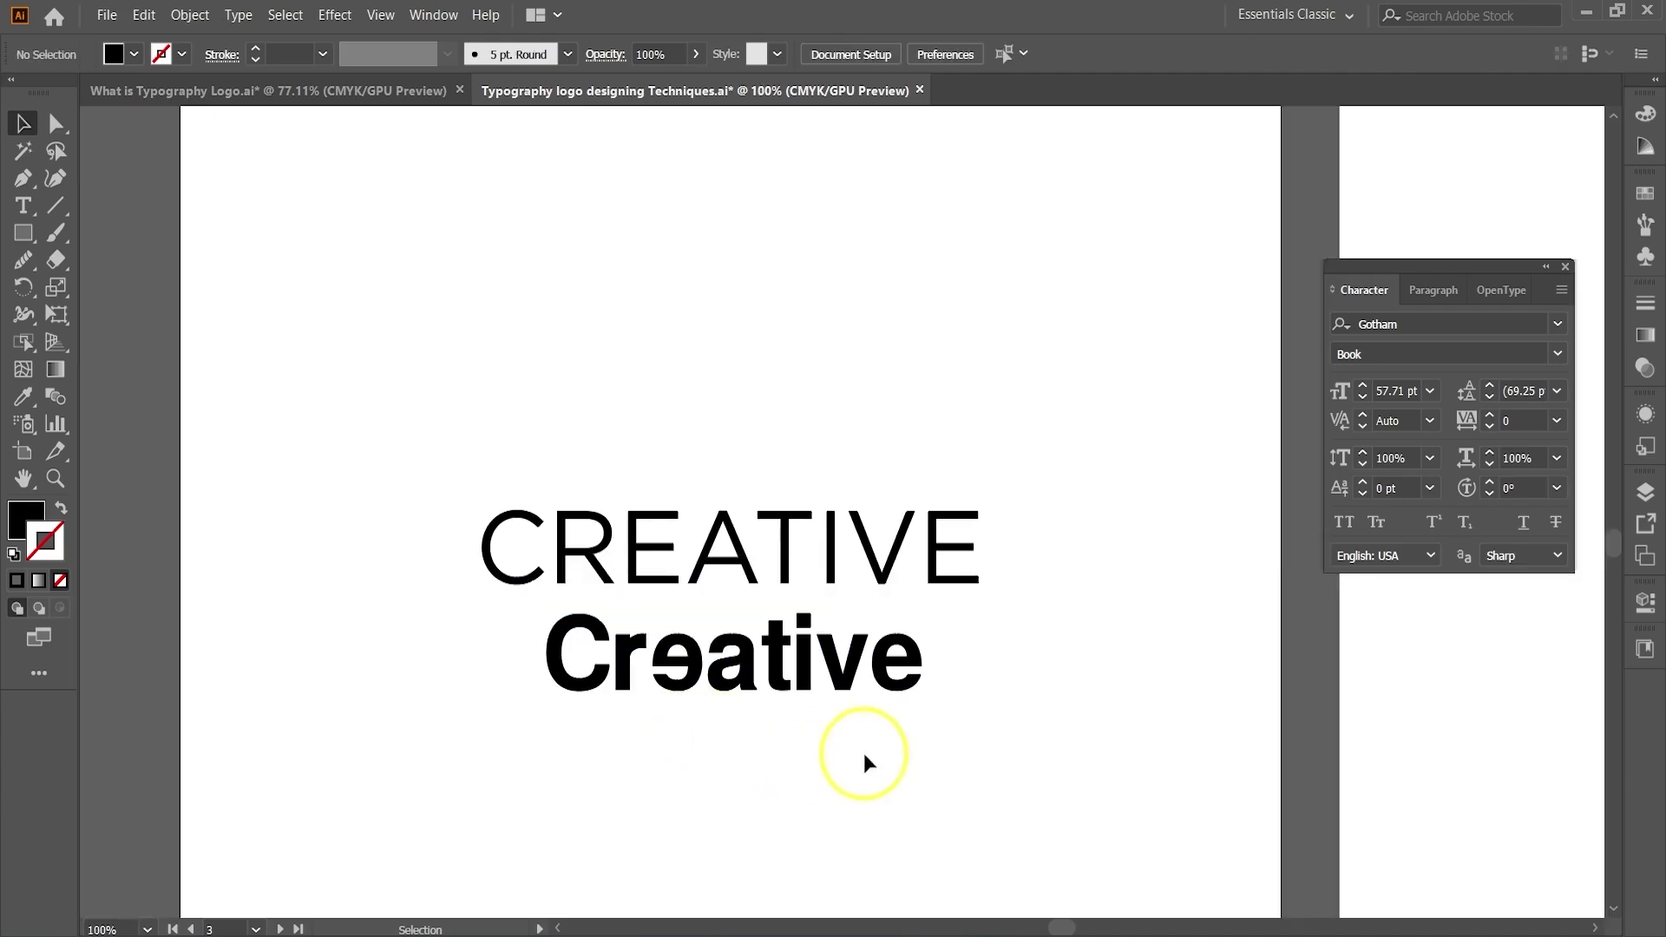
left_click_drag(1049, 804, 1020, 734)
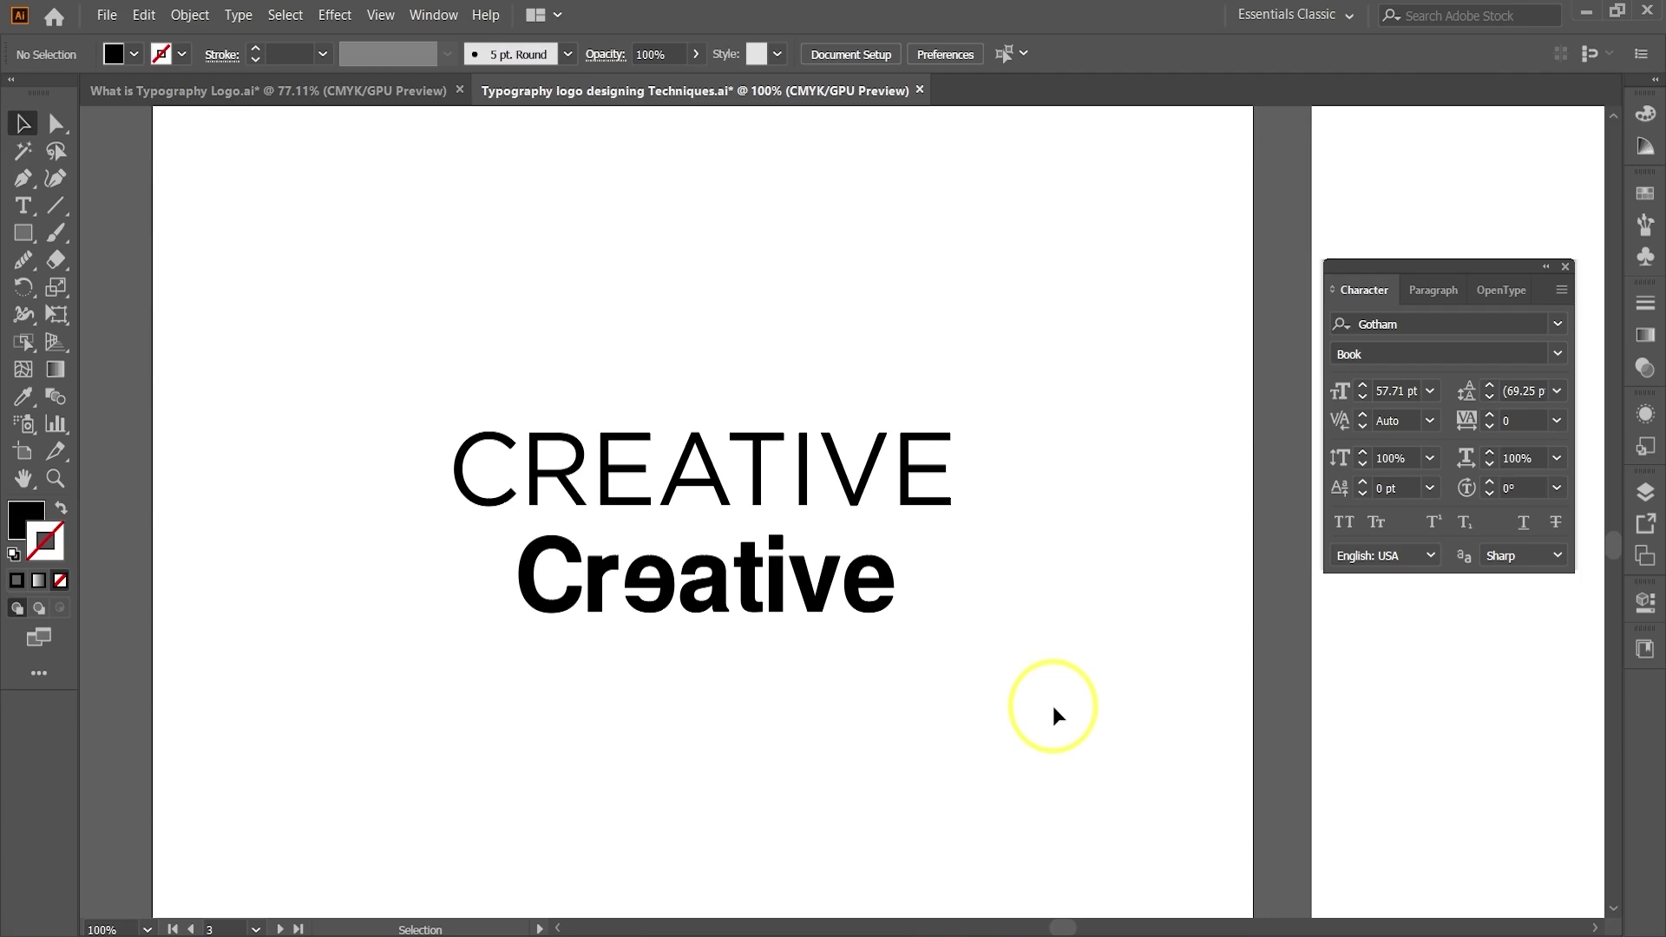
left_click_drag(574, 639, 969, 618)
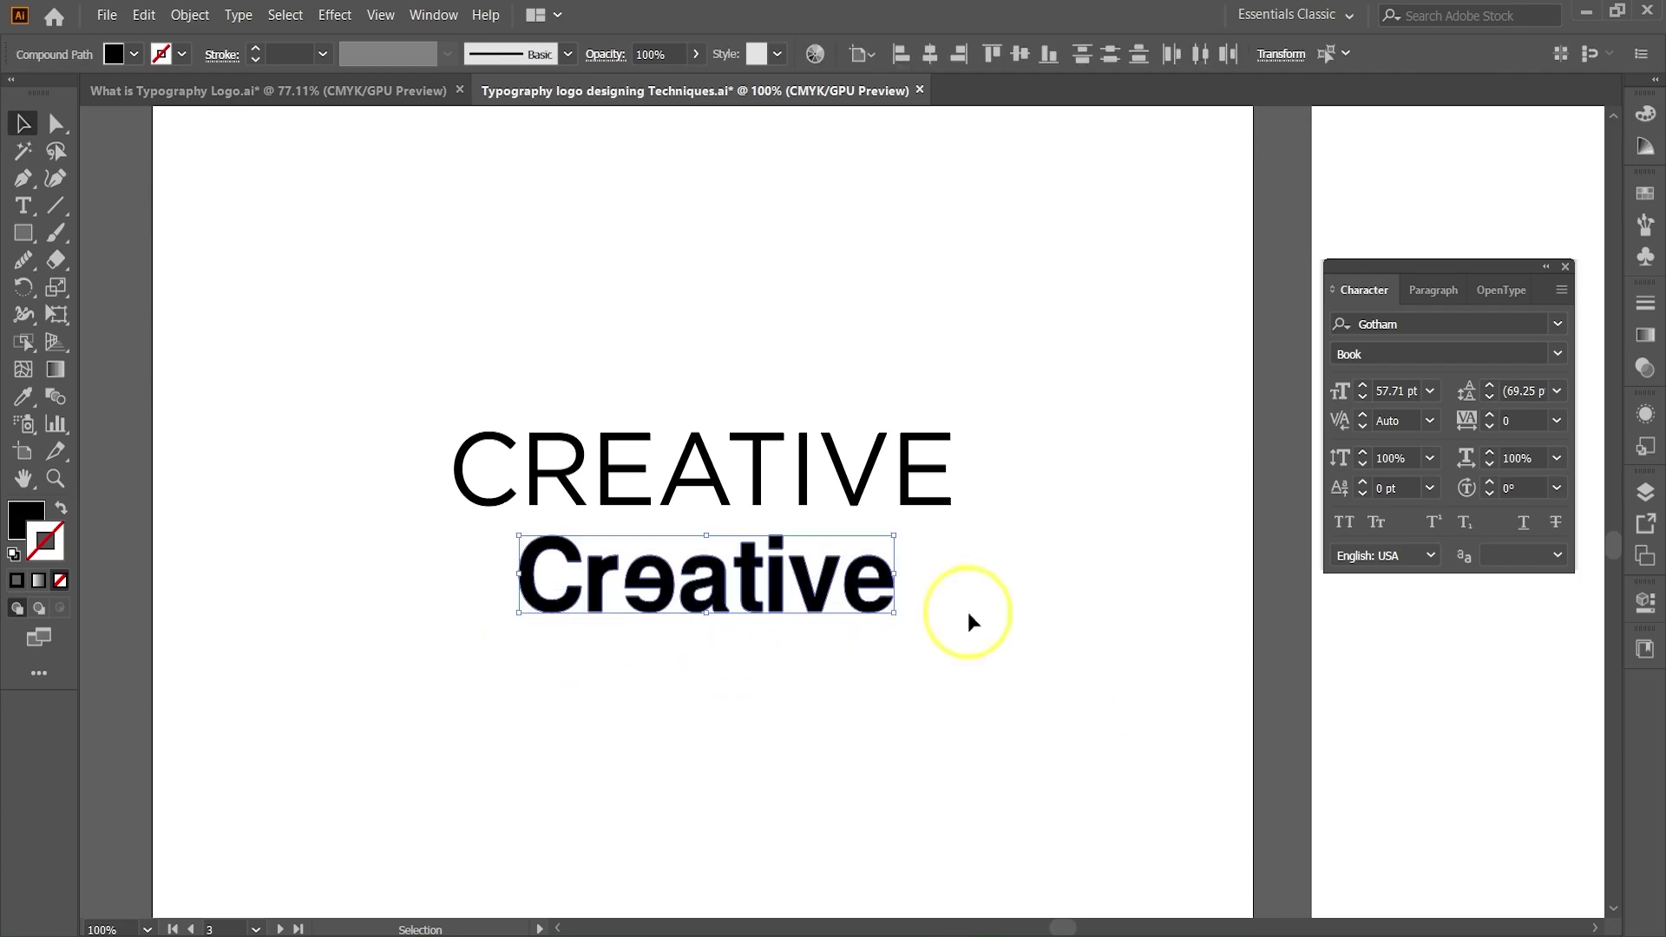
left_click(1076, 690)
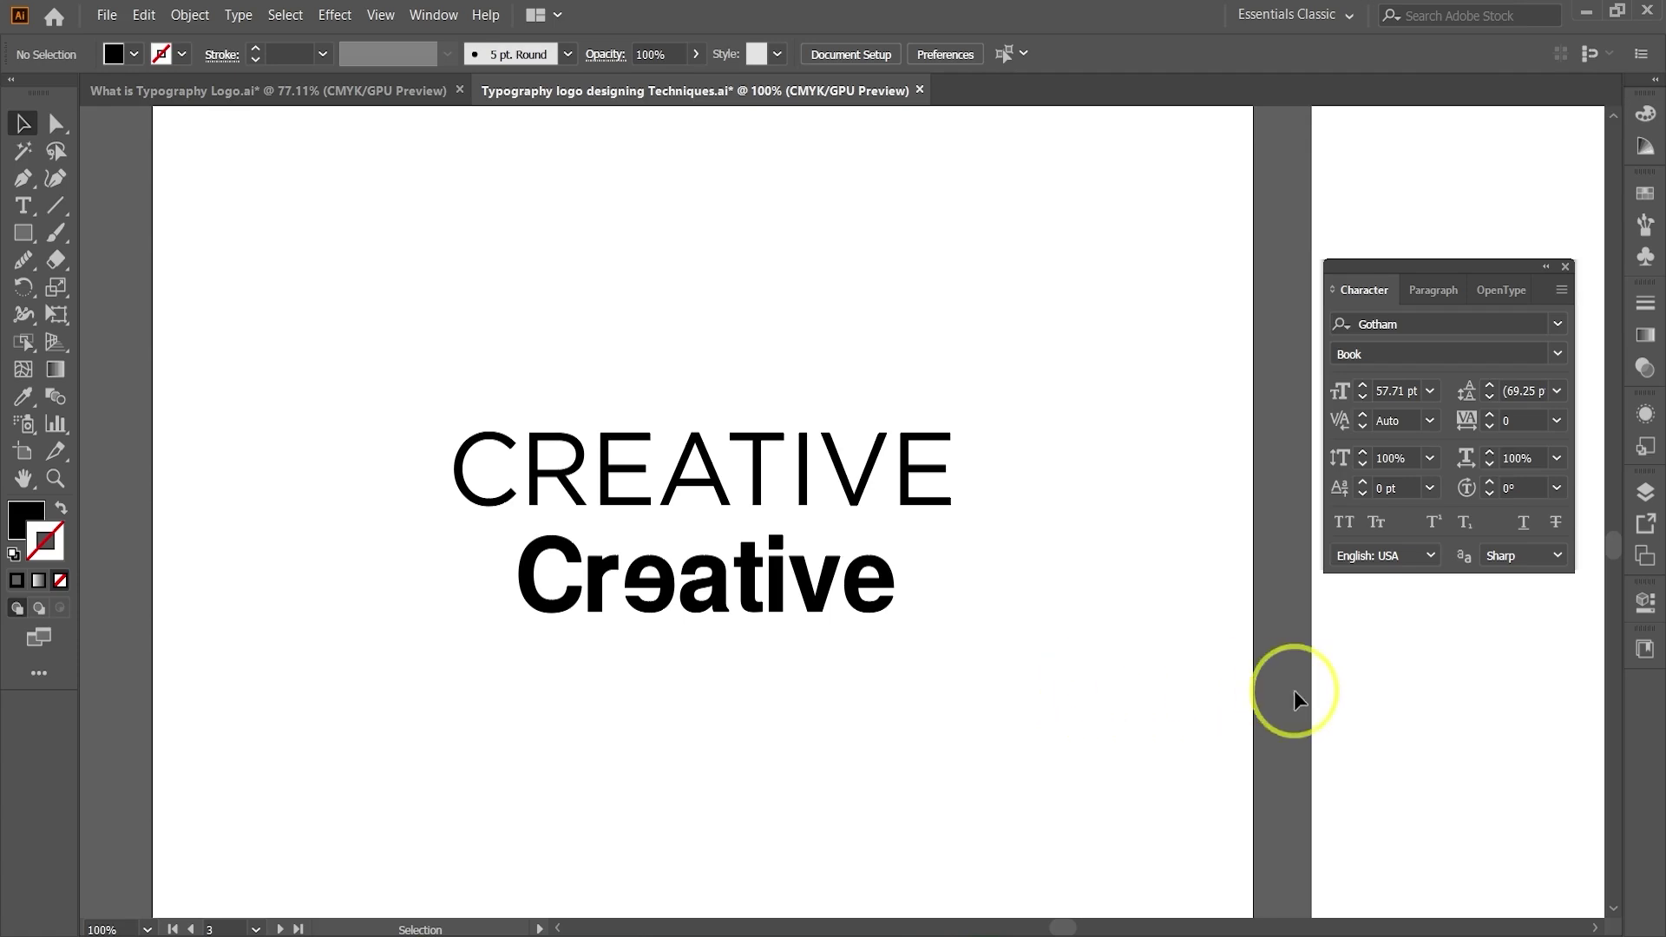
- Set the font of the CARING text on the fourth artboard to Adobe Caslon Pro Bold and shift the text slightly to the left
left_click_drag(1366, 684, 412, 725)
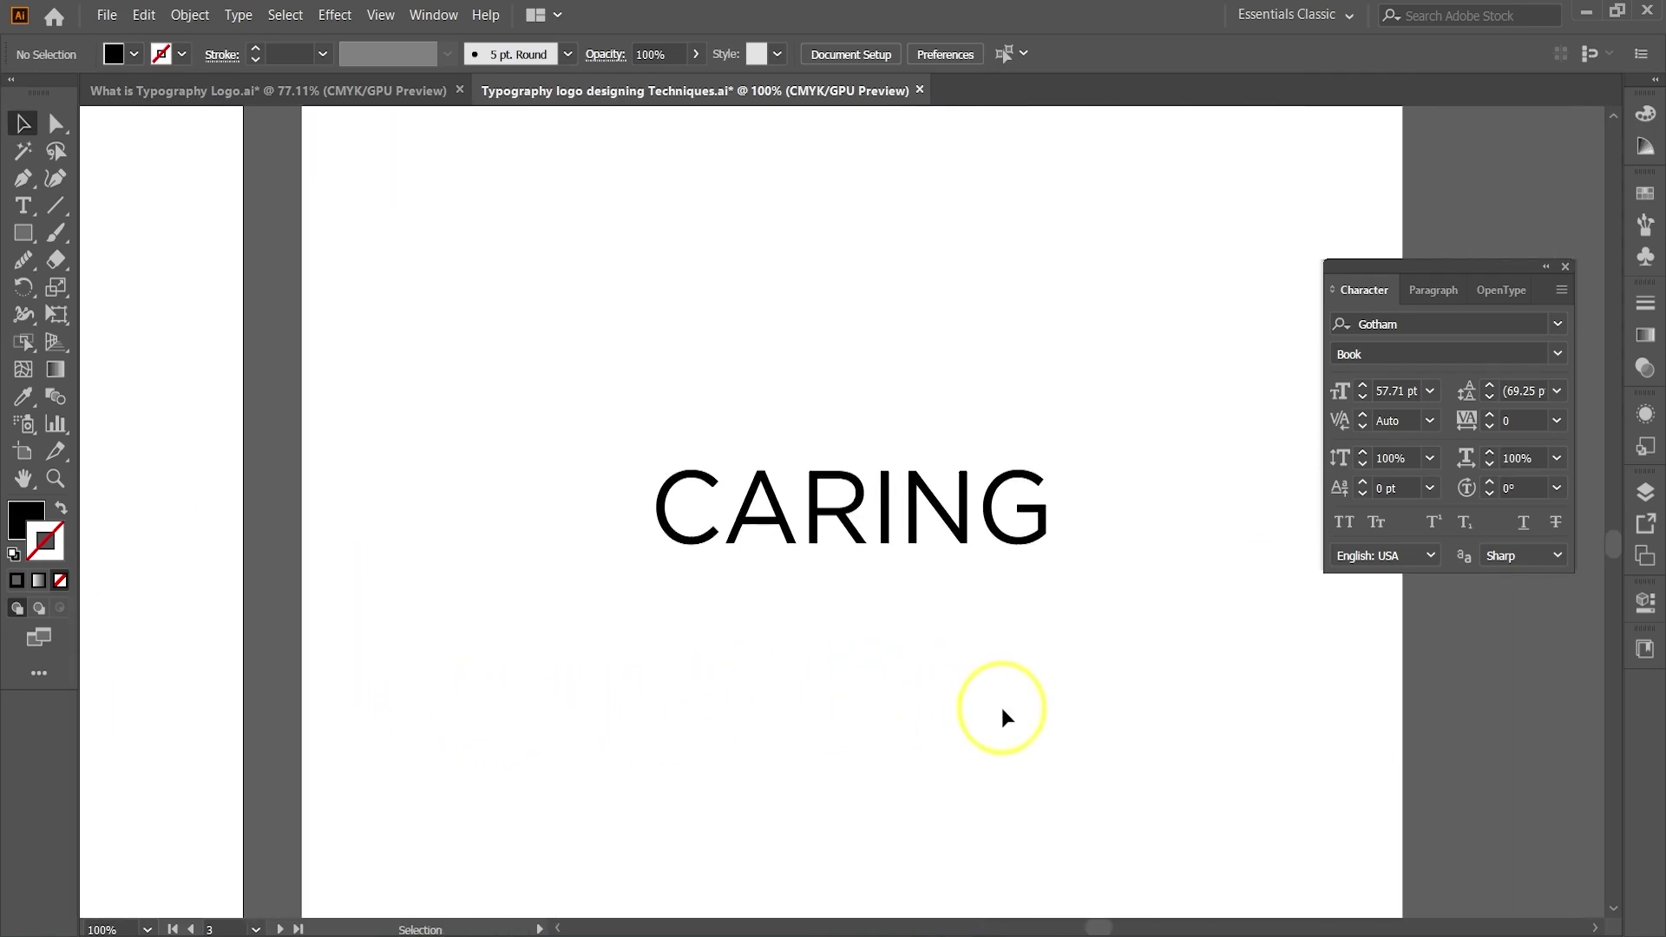
left_click_drag(1076, 618, 539, 472)
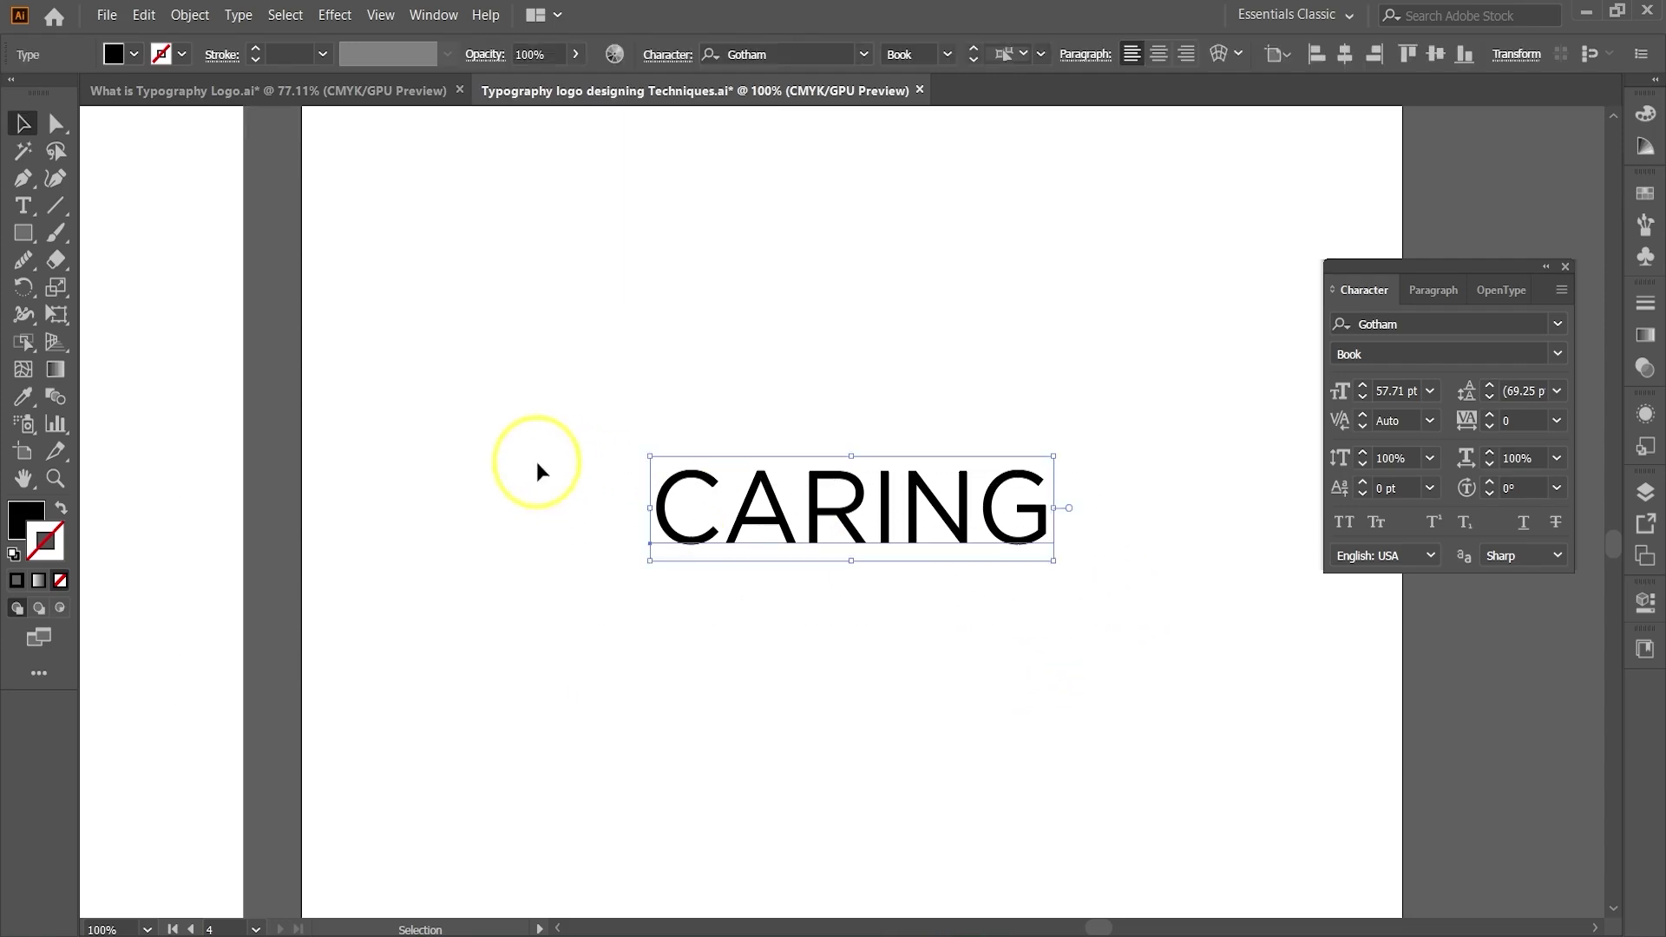
left_click(896, 728)
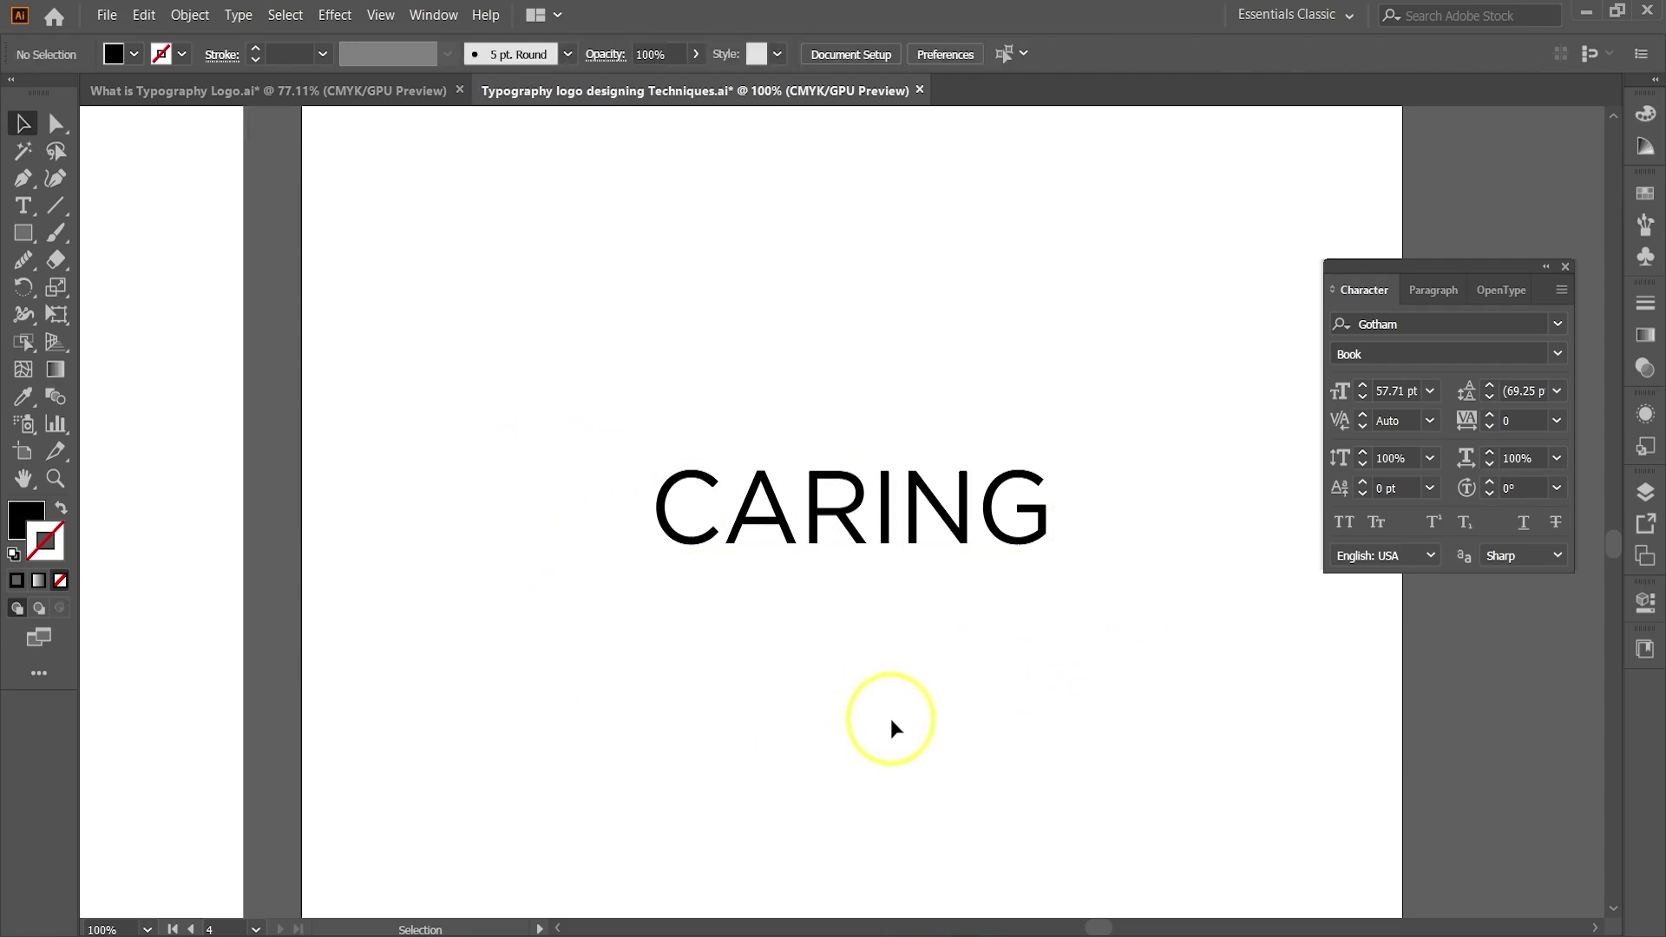
left_click(863, 541)
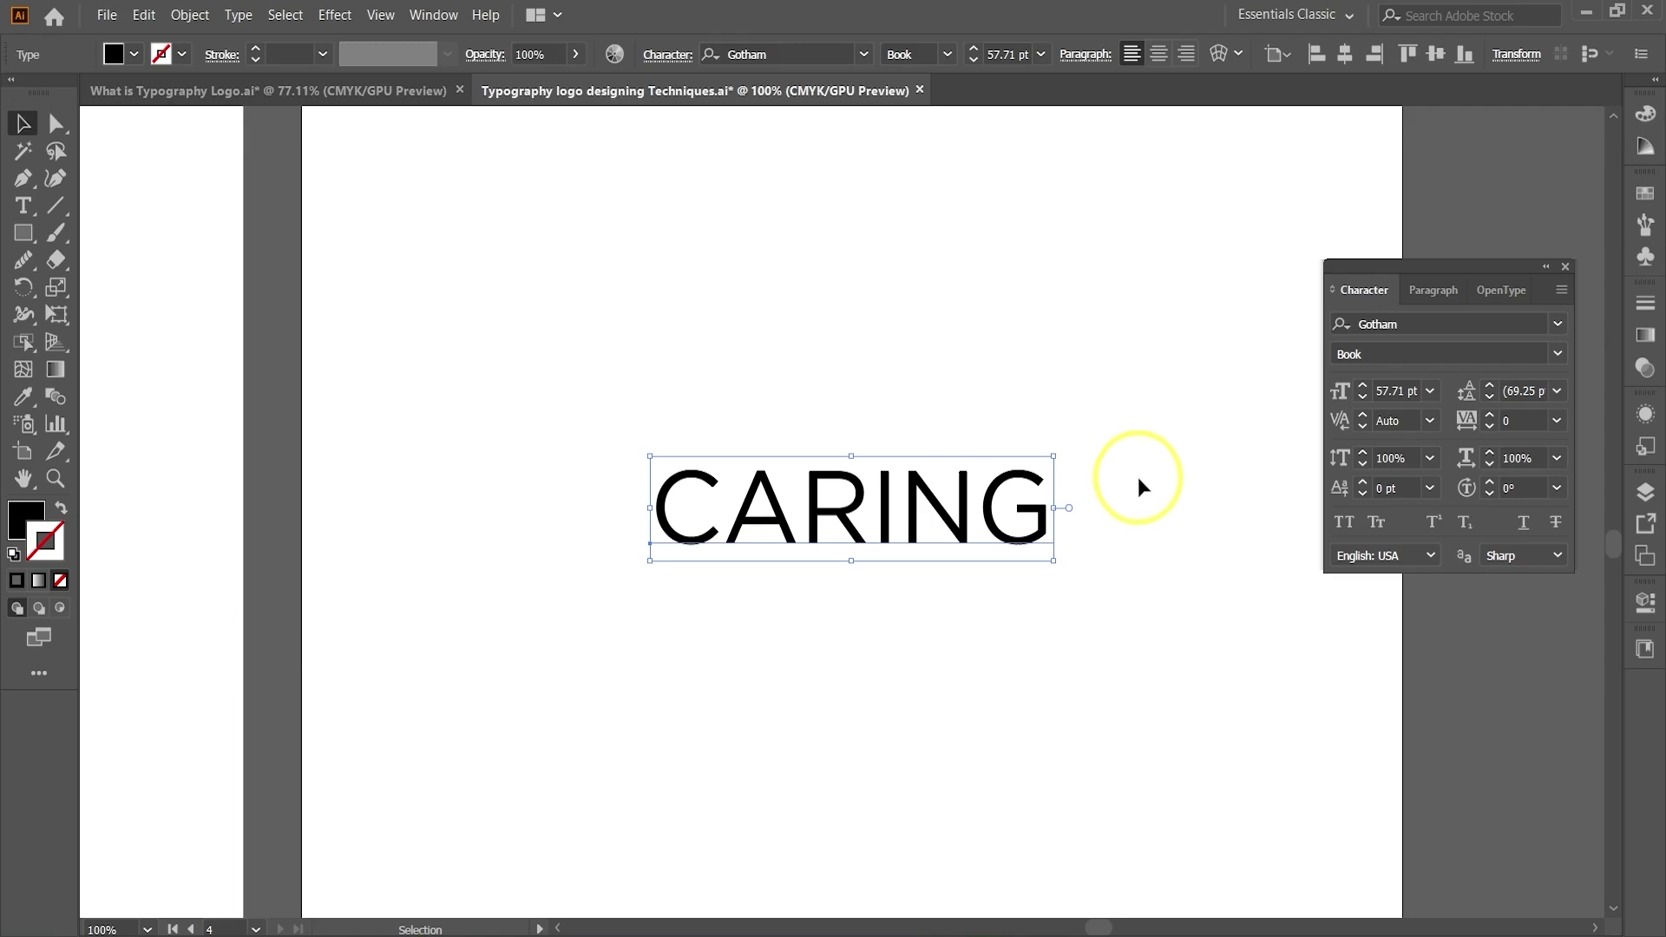
left_click(1409, 326)
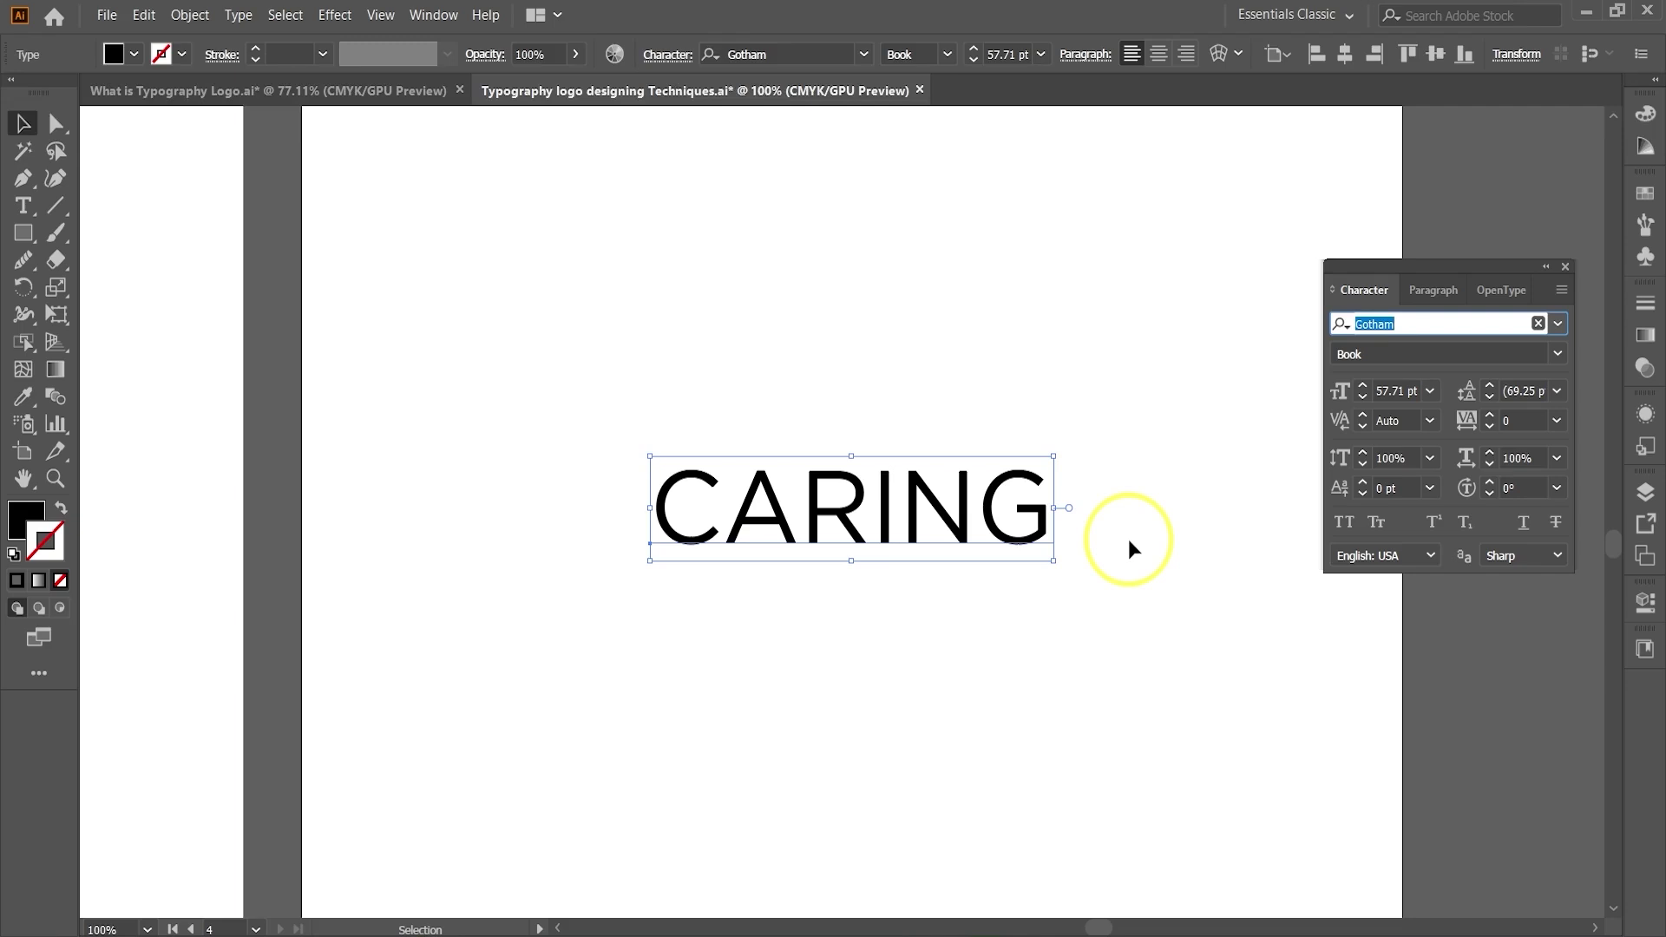
type("ad")
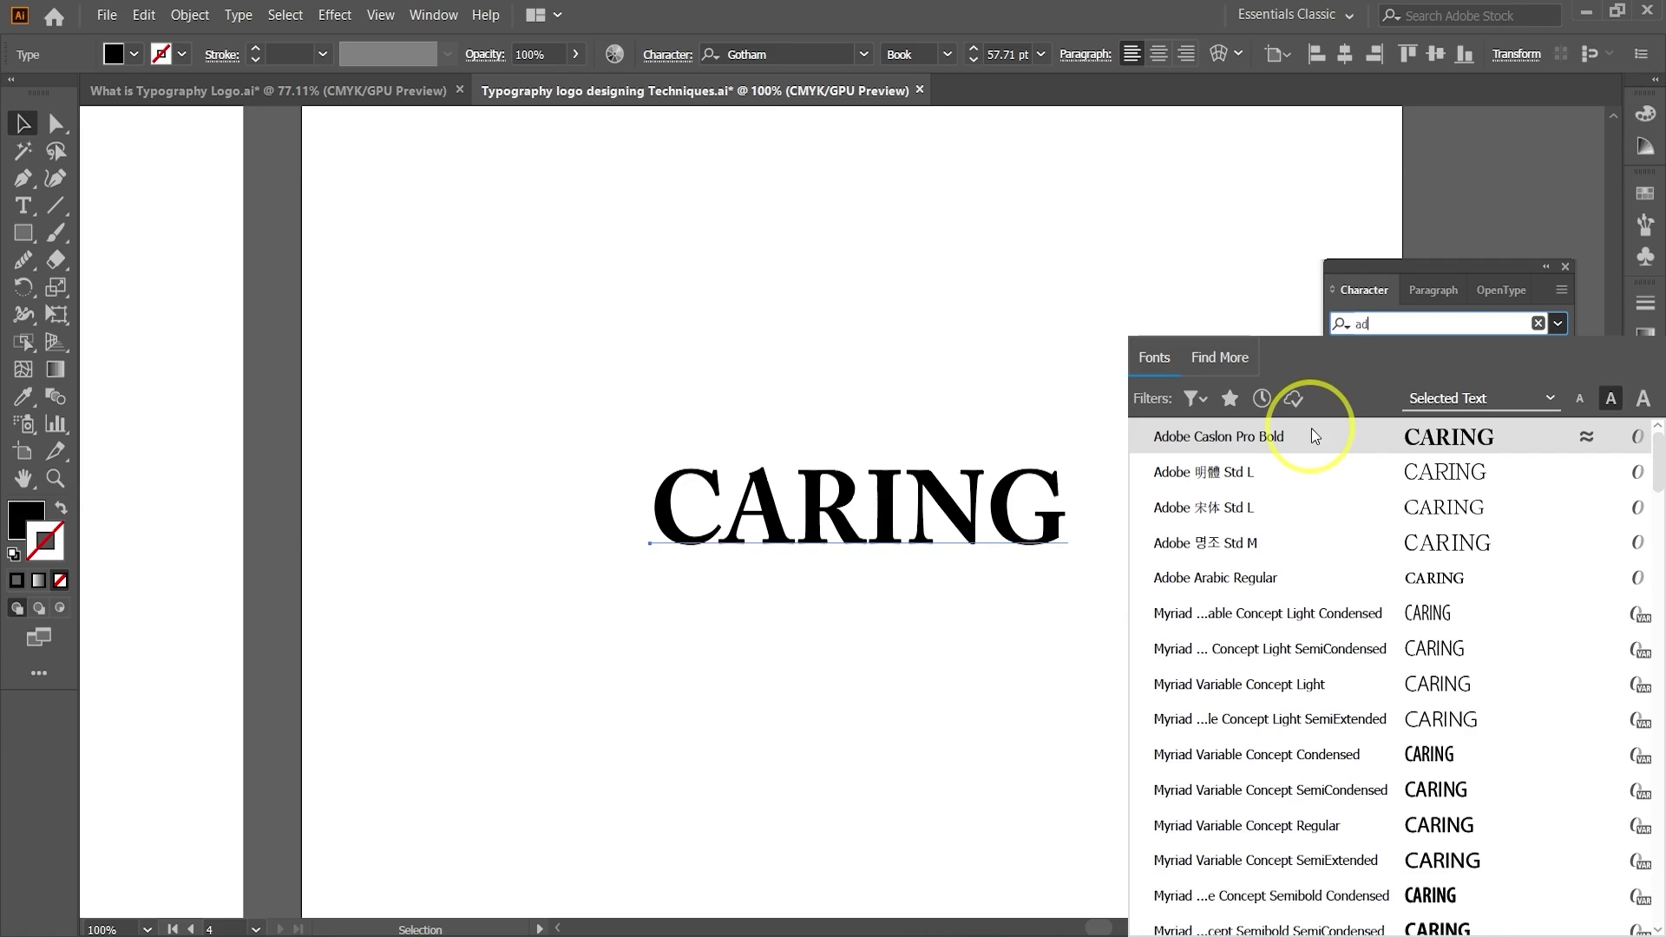
left_click(1218, 436)
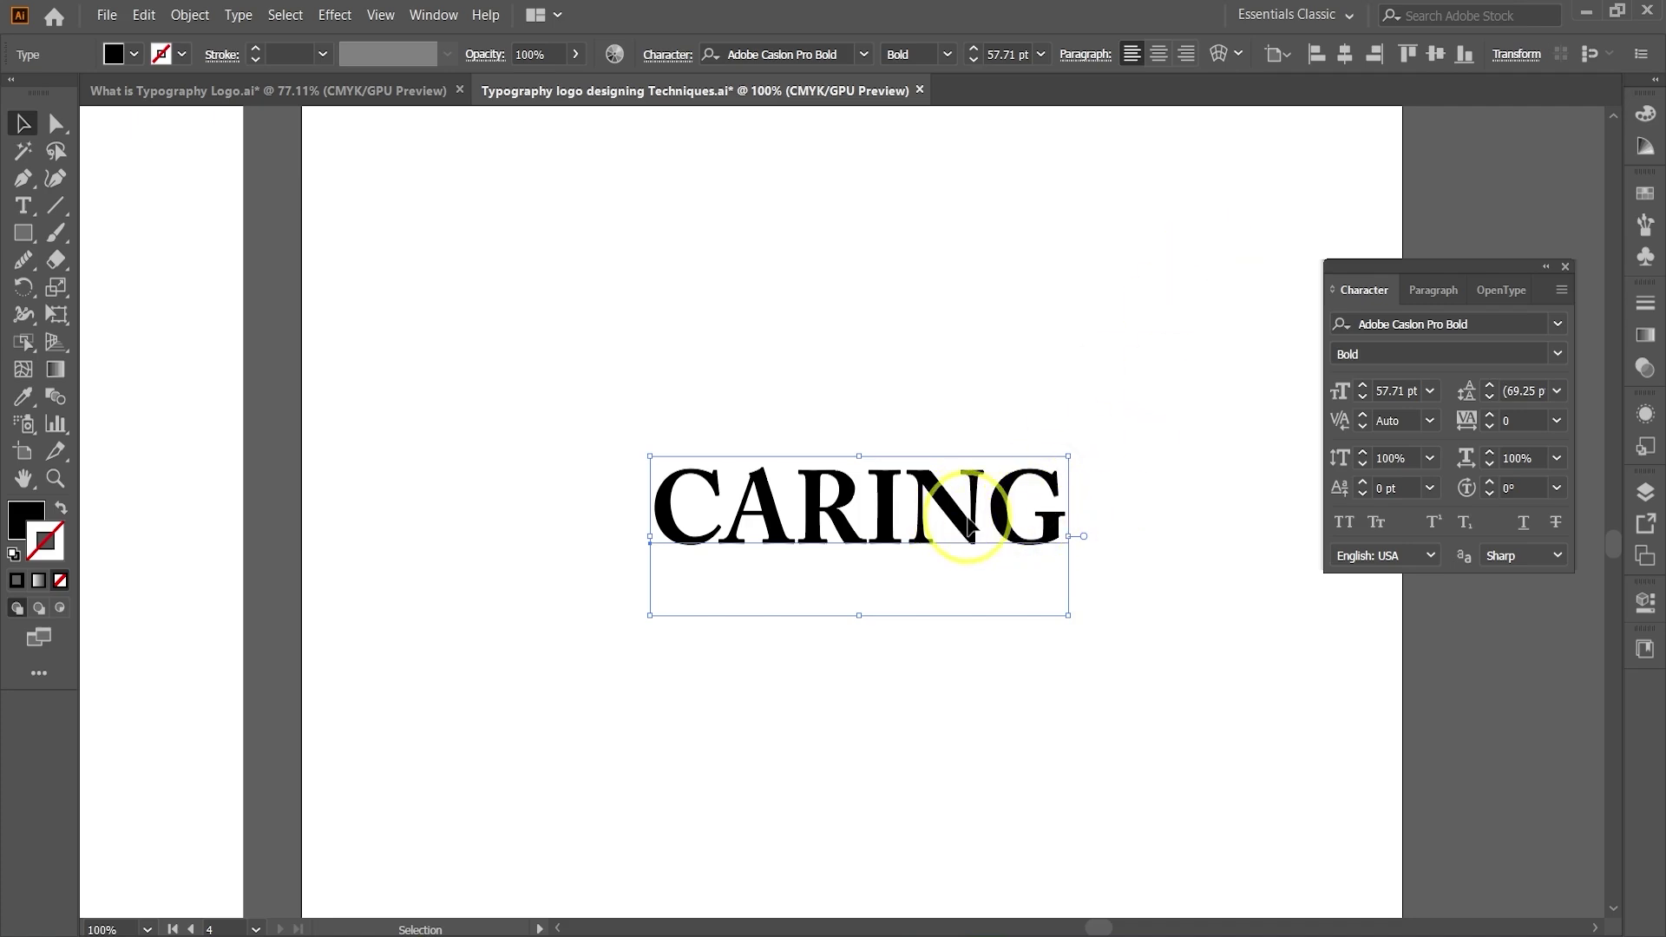
left_click_drag(963, 519, 948, 519)
left_click(1020, 761)
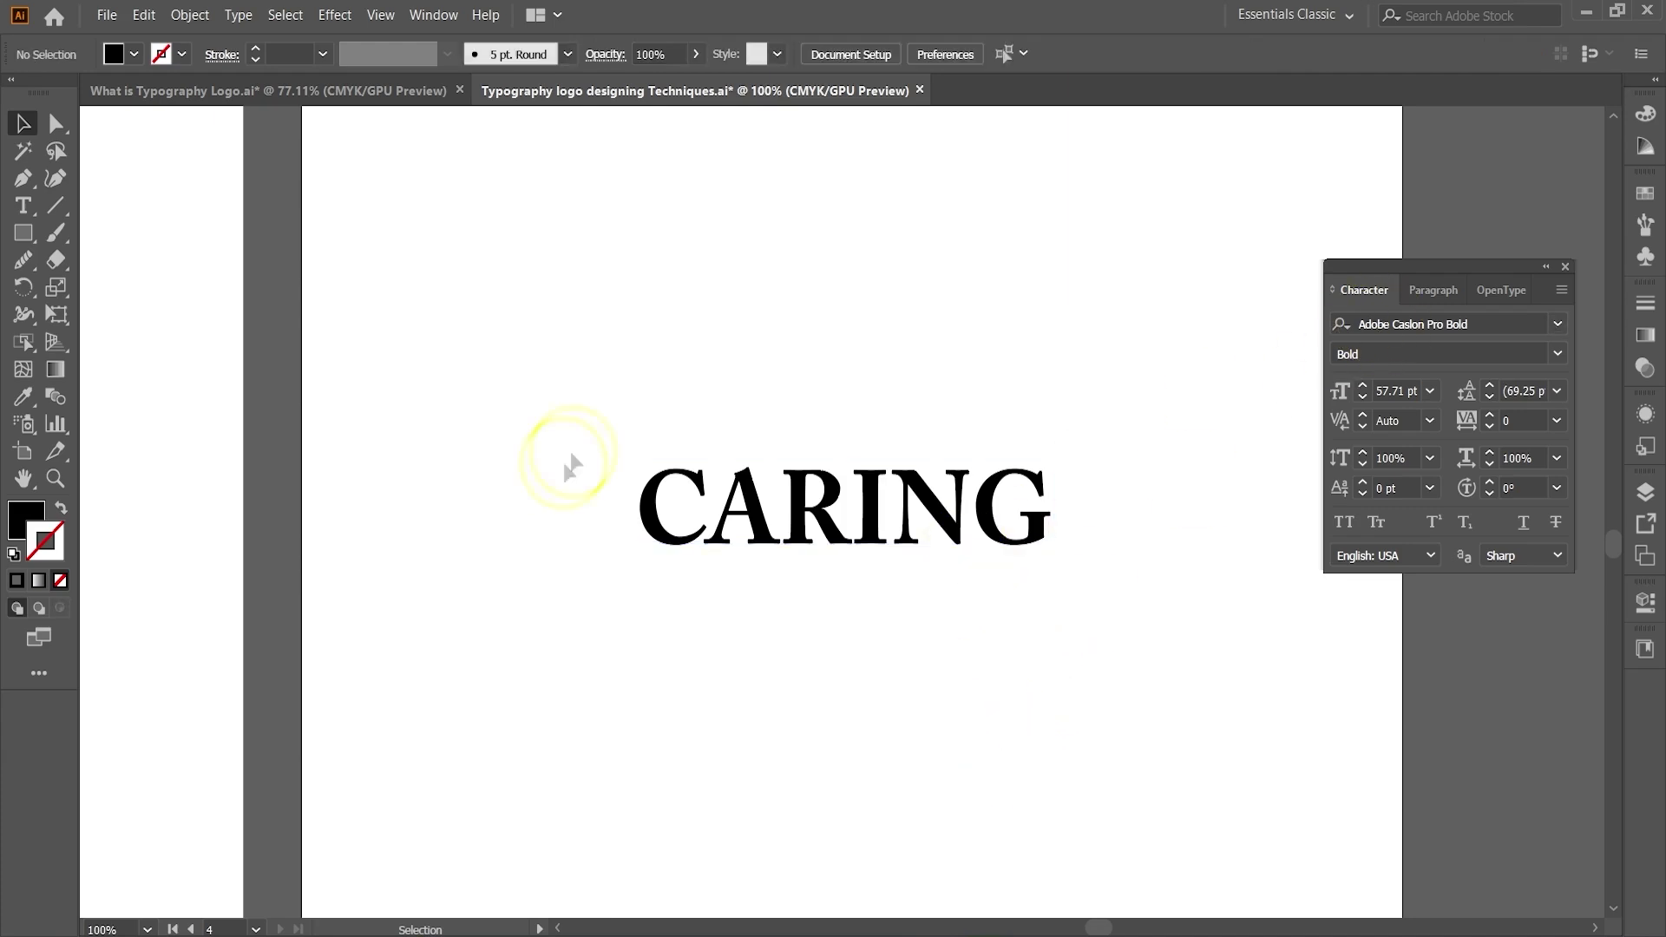
- Change the CARING text on the fourth artboard to sentence case
left_click_drag(566, 473, 895, 744)
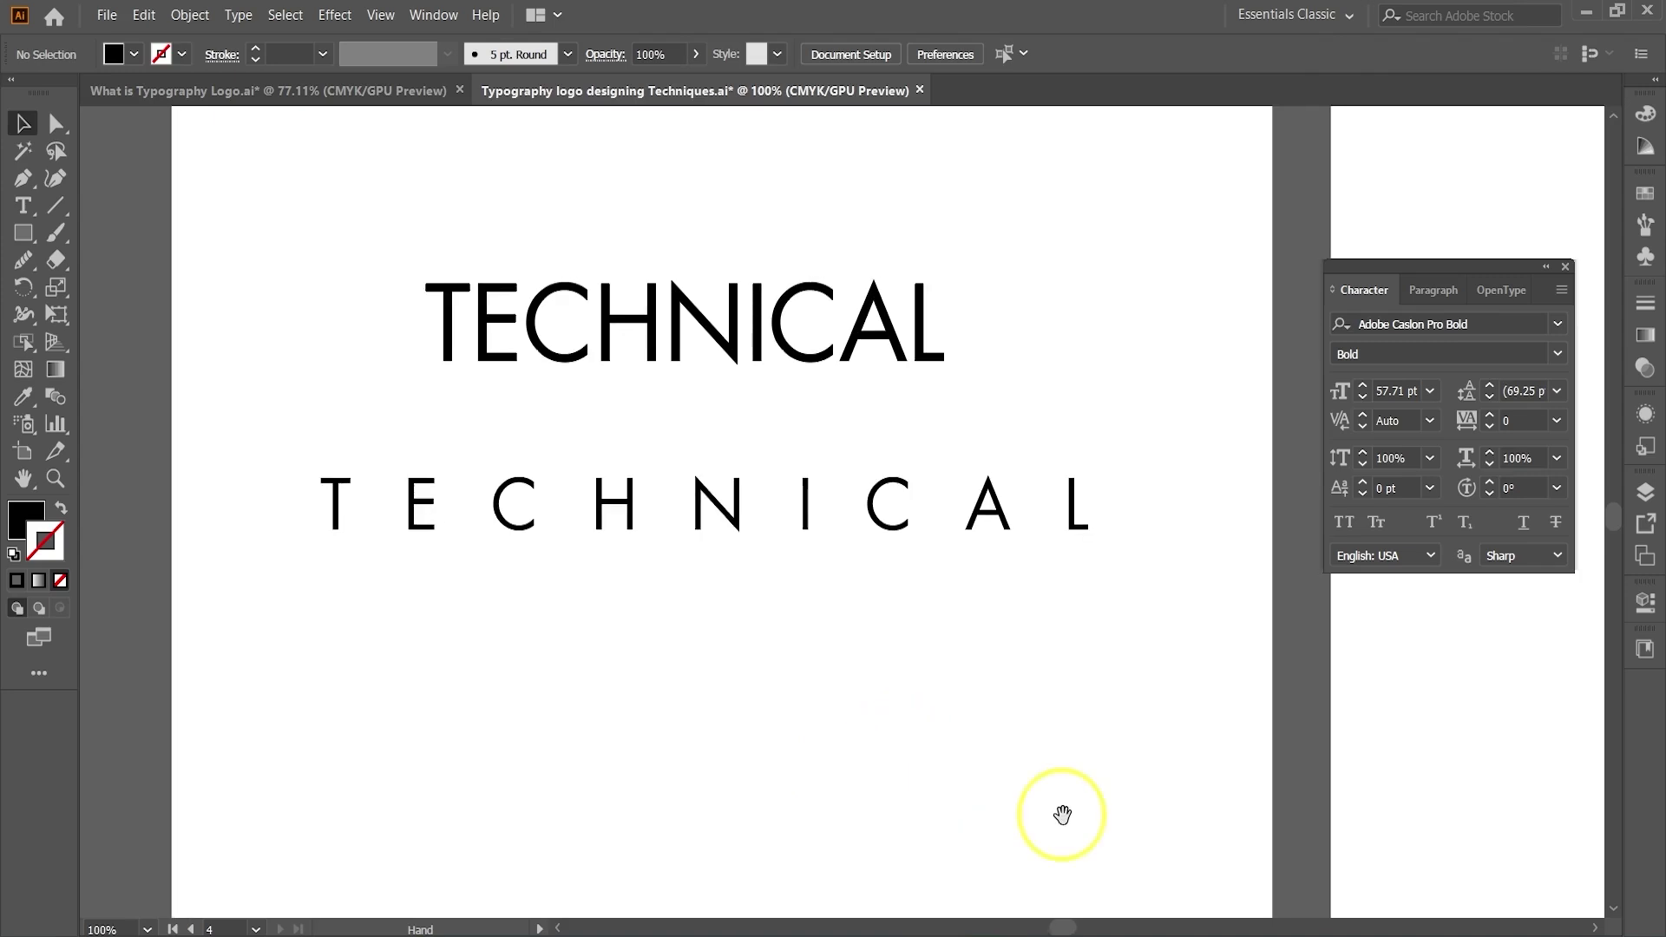
mouse_move(1264, 859)
left_mouse_down()
mouse_move(721, 487)
mouse_move(725, 428)
mouse_move(971, 622)
mouse_move(935, 480)
mouse_move(959, 446)
mouse_move(982, 447)
left_mouse_up()
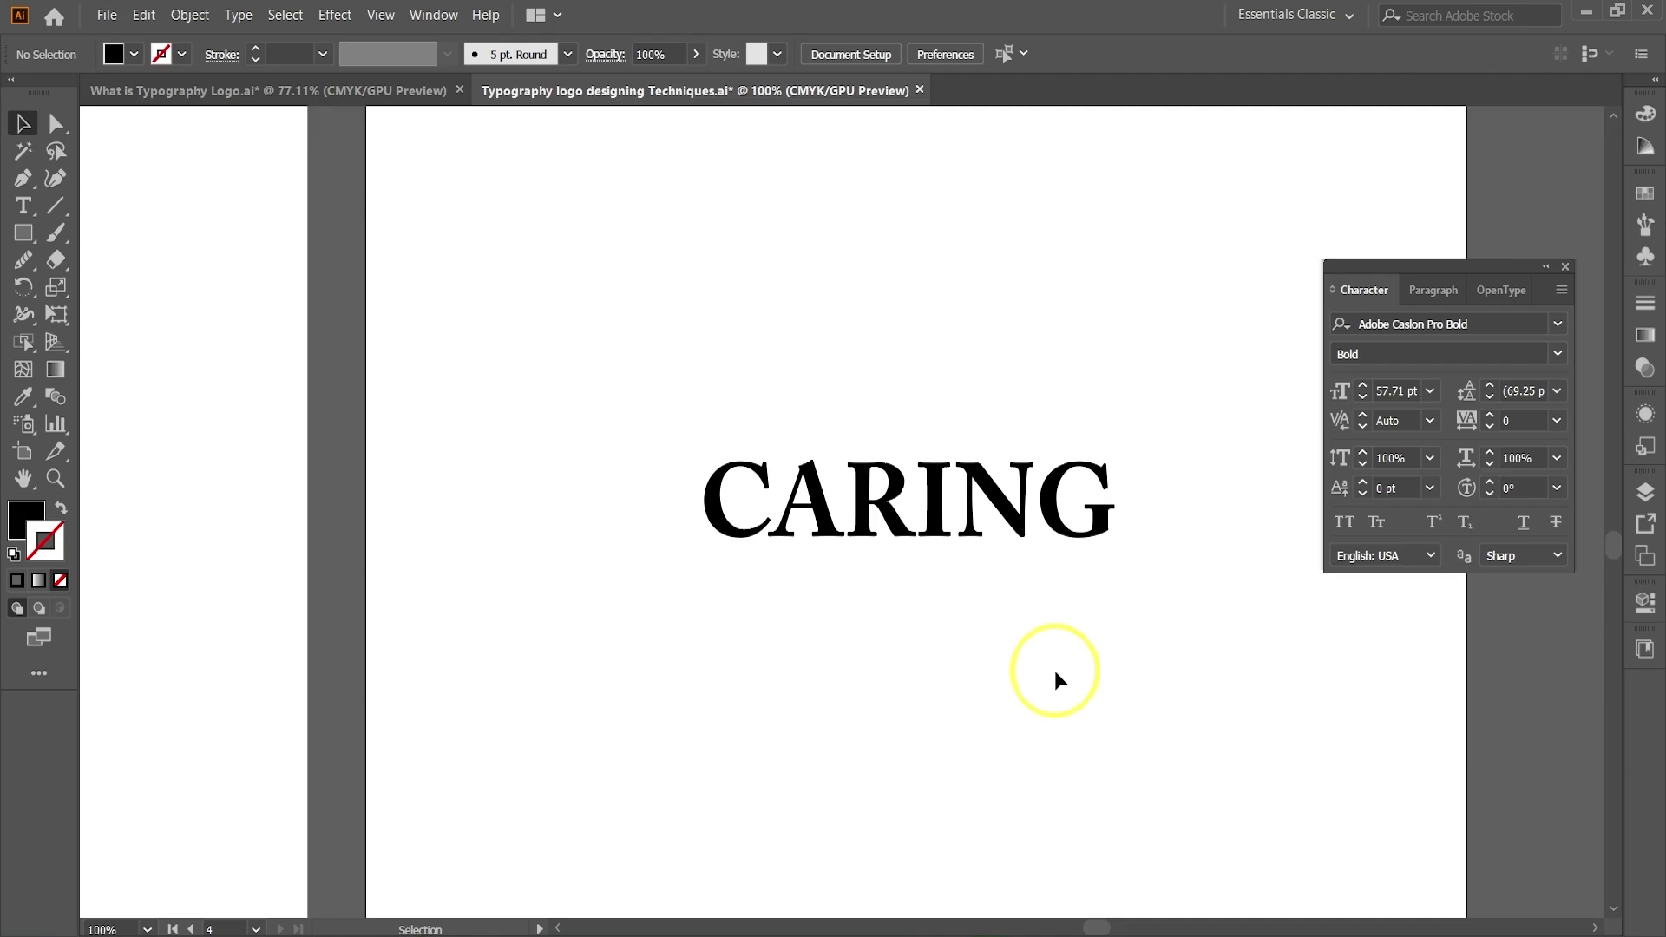
left_click(944, 500)
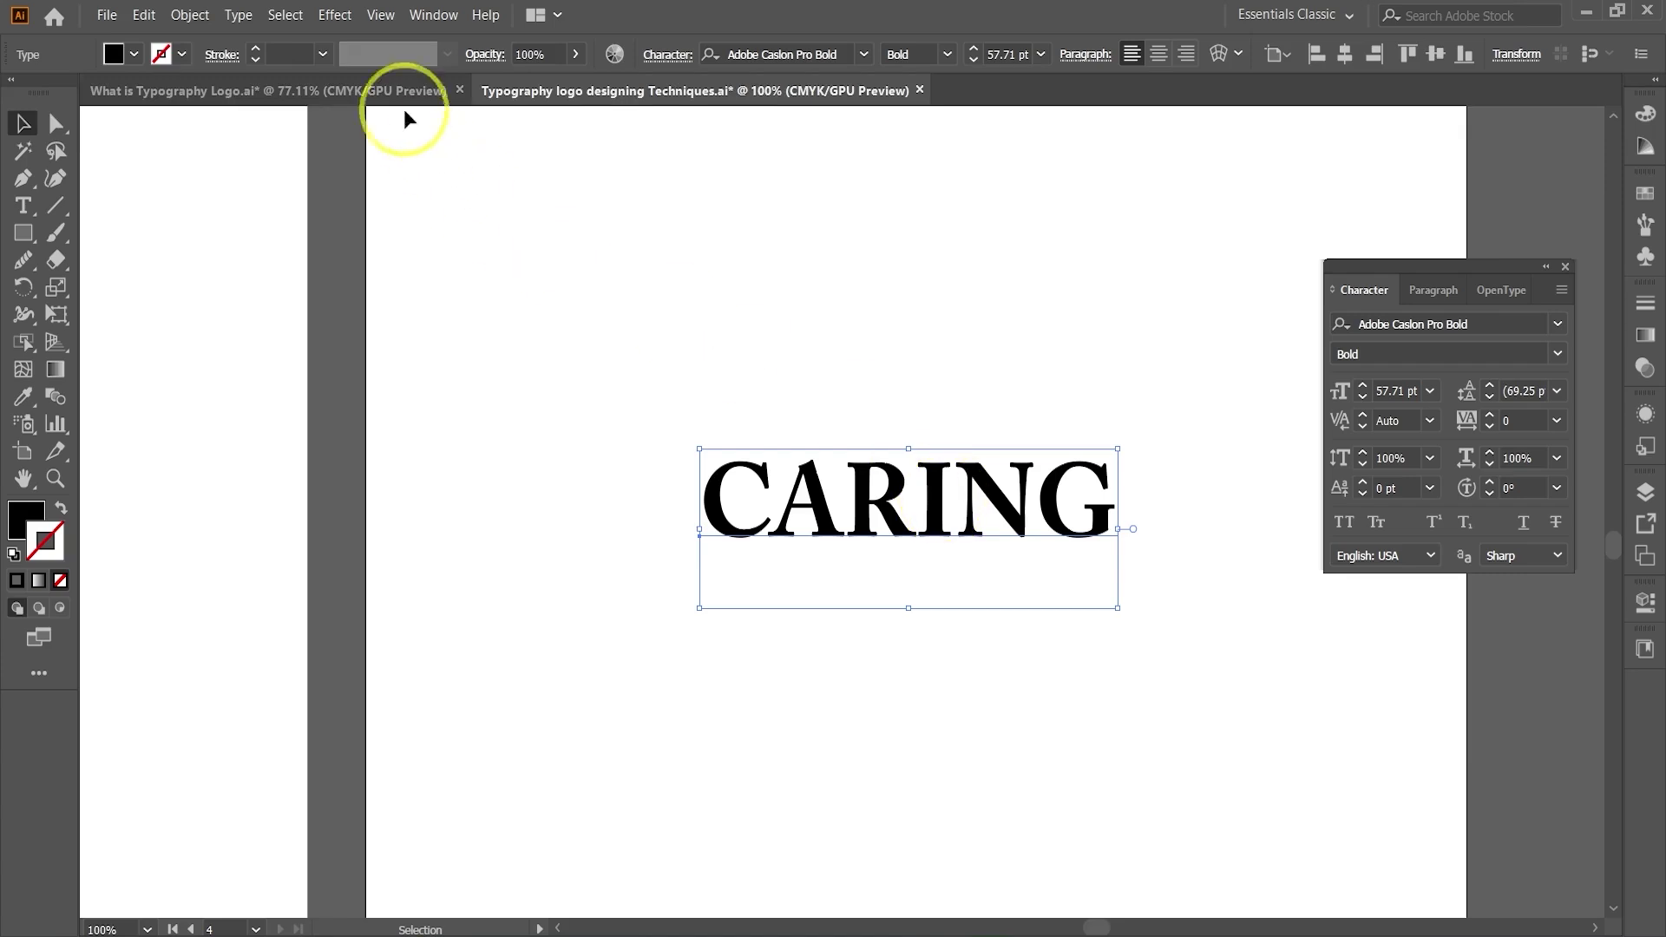
left_click(238, 15)
mouse_move(435, 320)
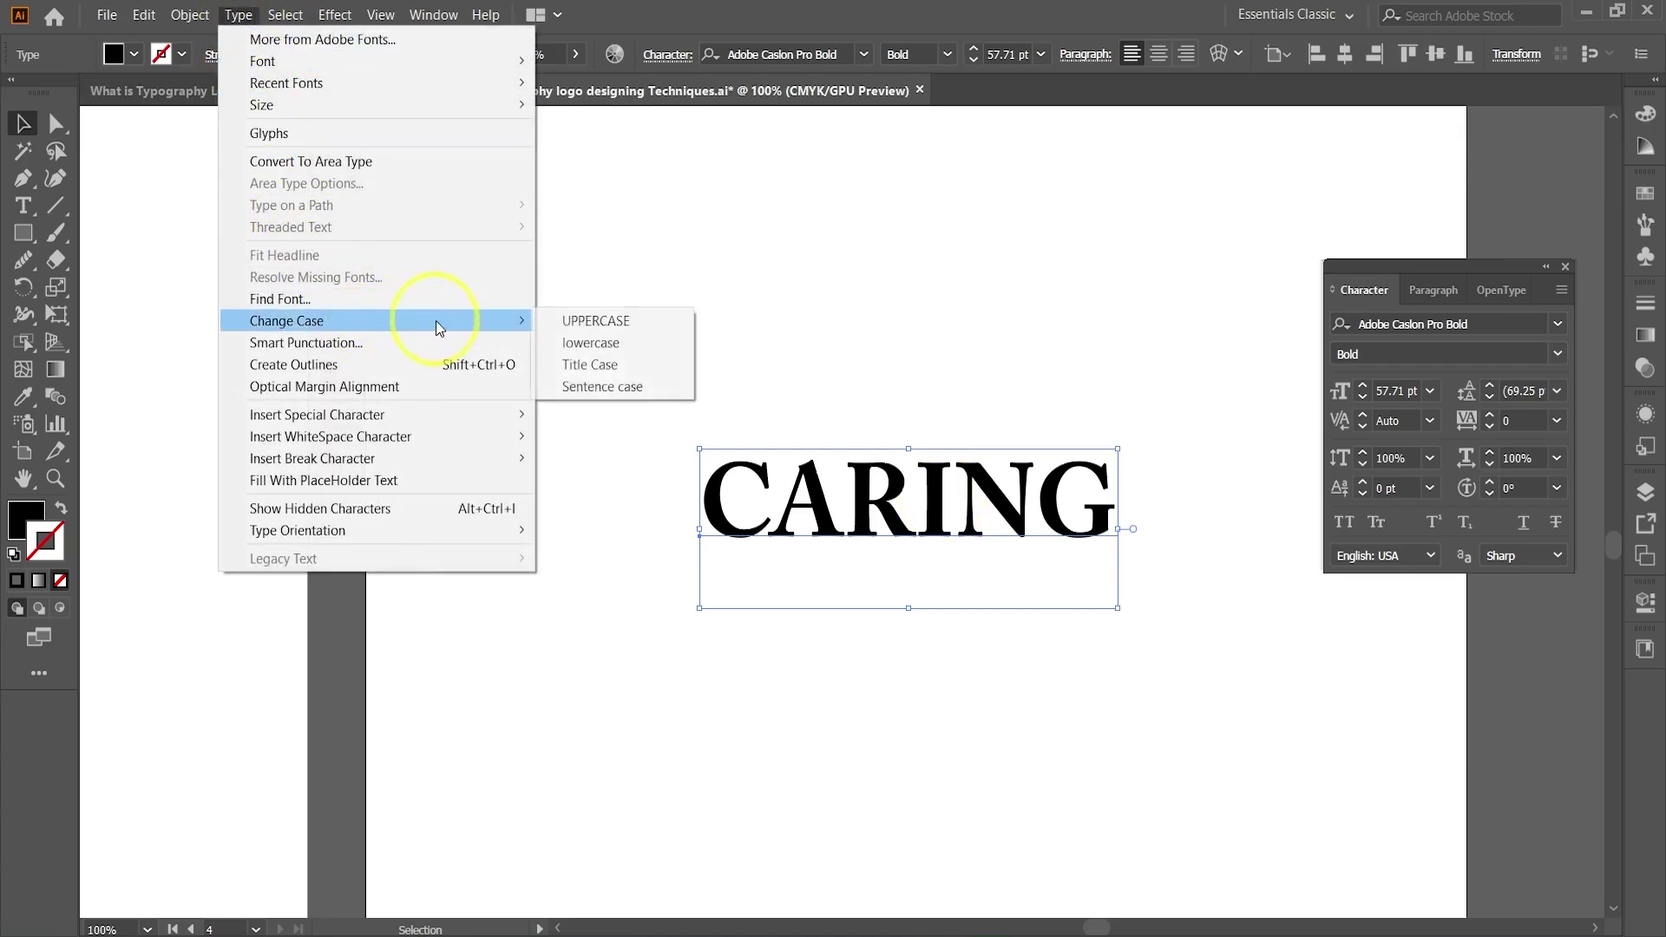
left_click(603, 386)
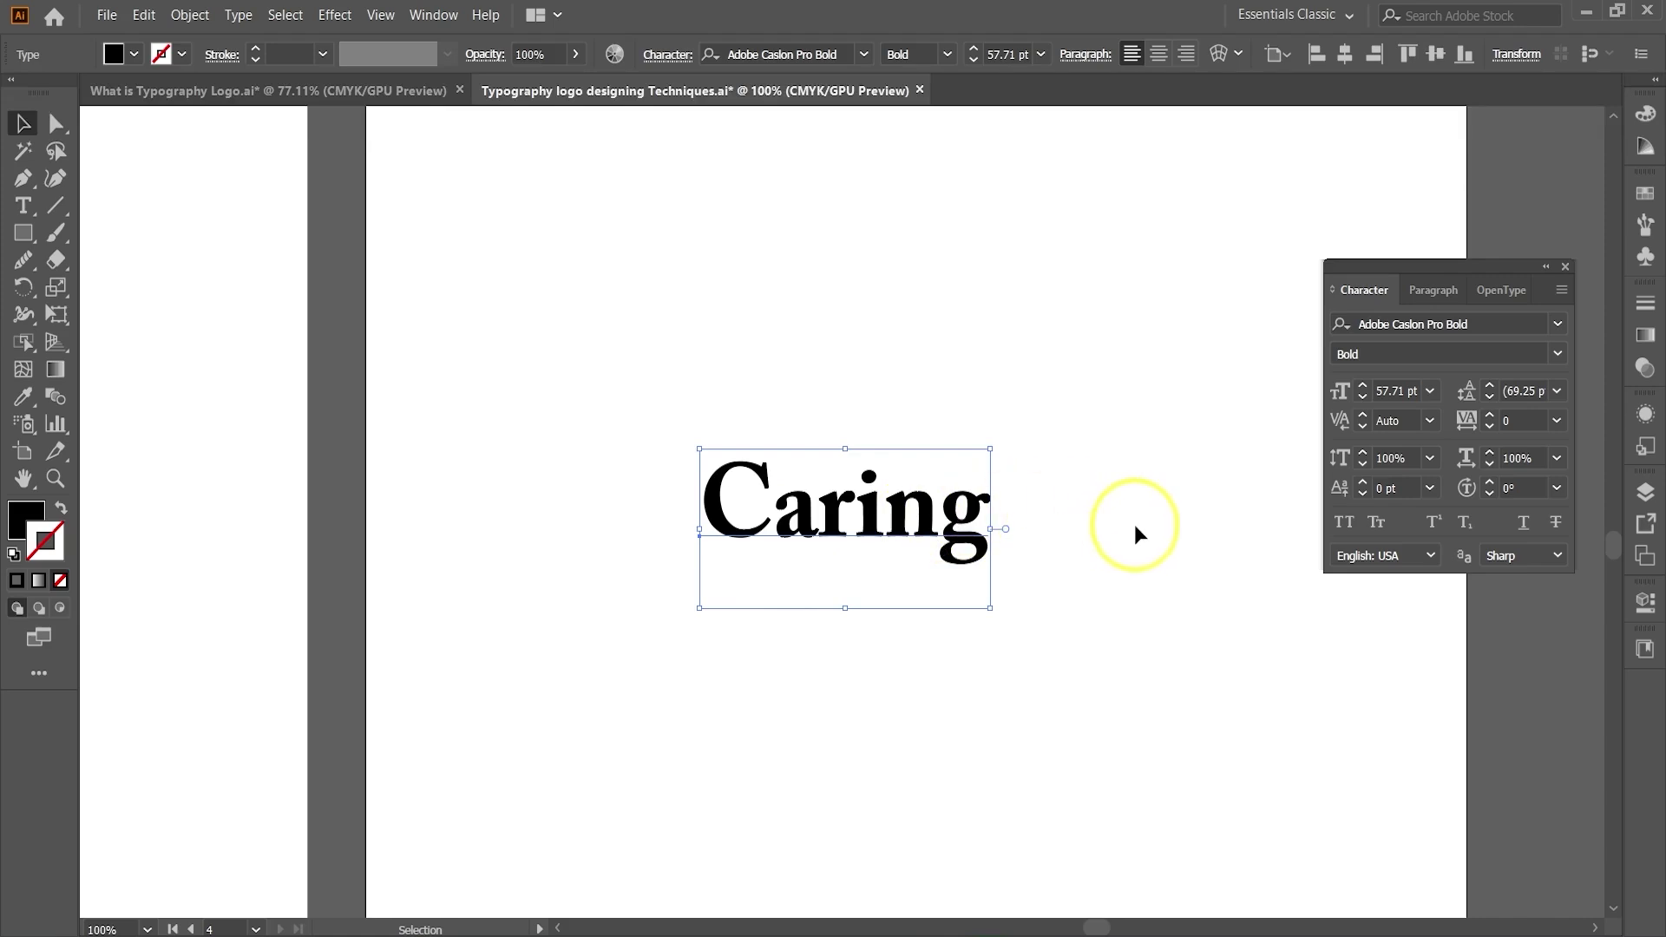
- Convert the Caring text to outlines, ungroup it into separate letters and deselect them
key("a")
key("ctrl+shift+o")
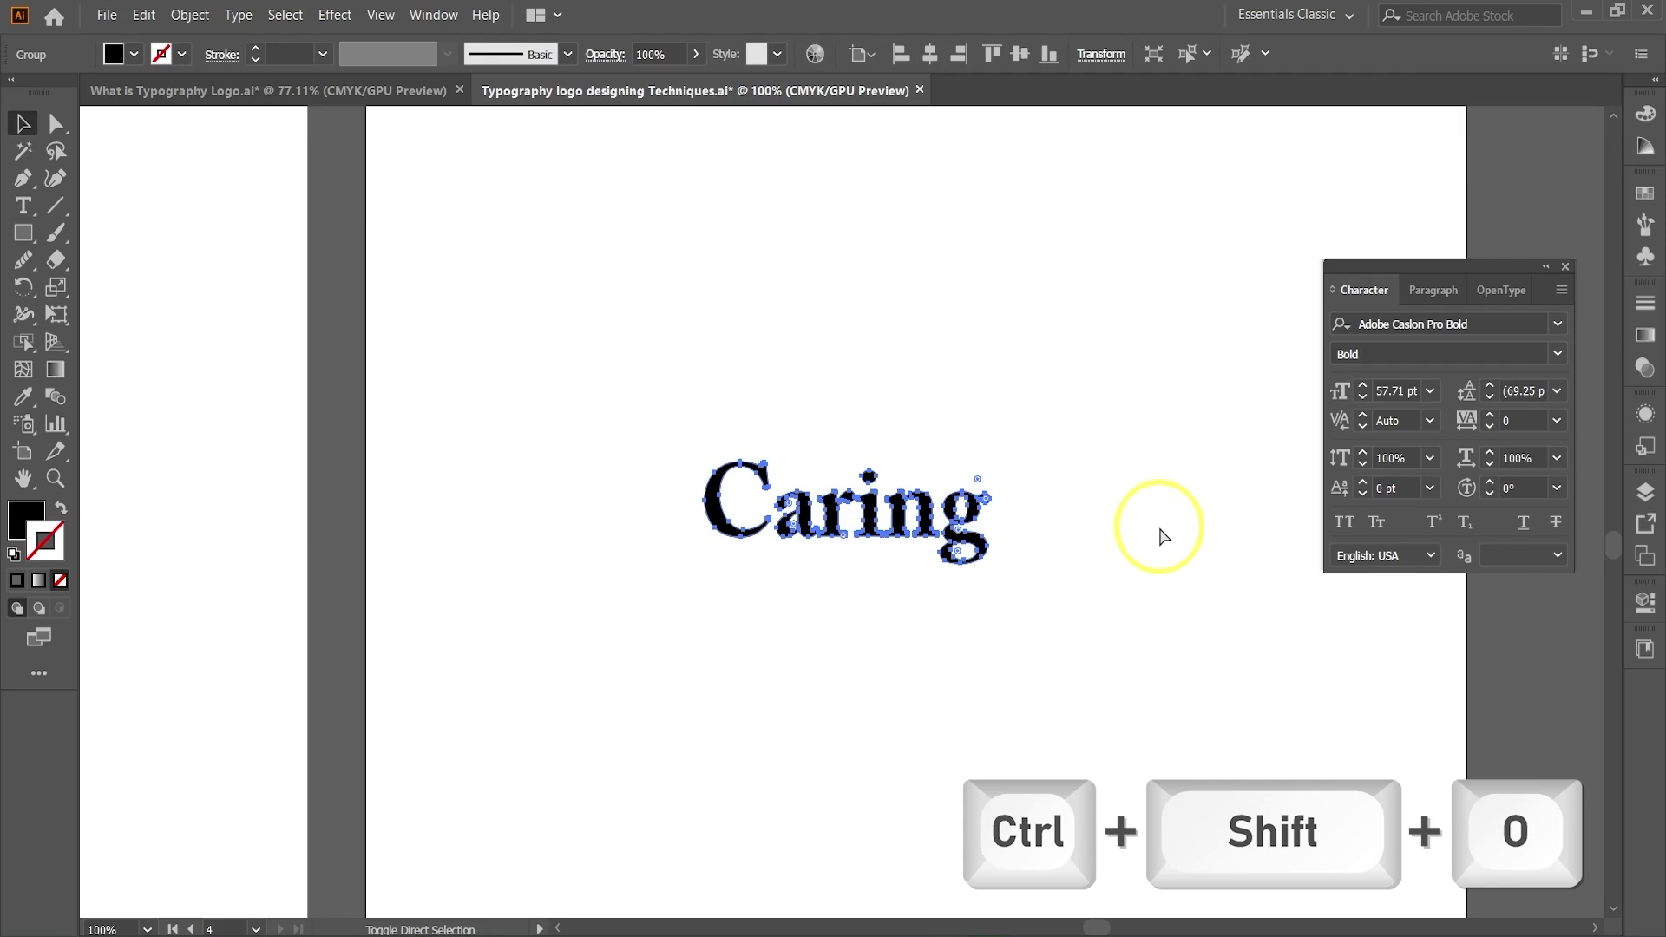
left_click(781, 688)
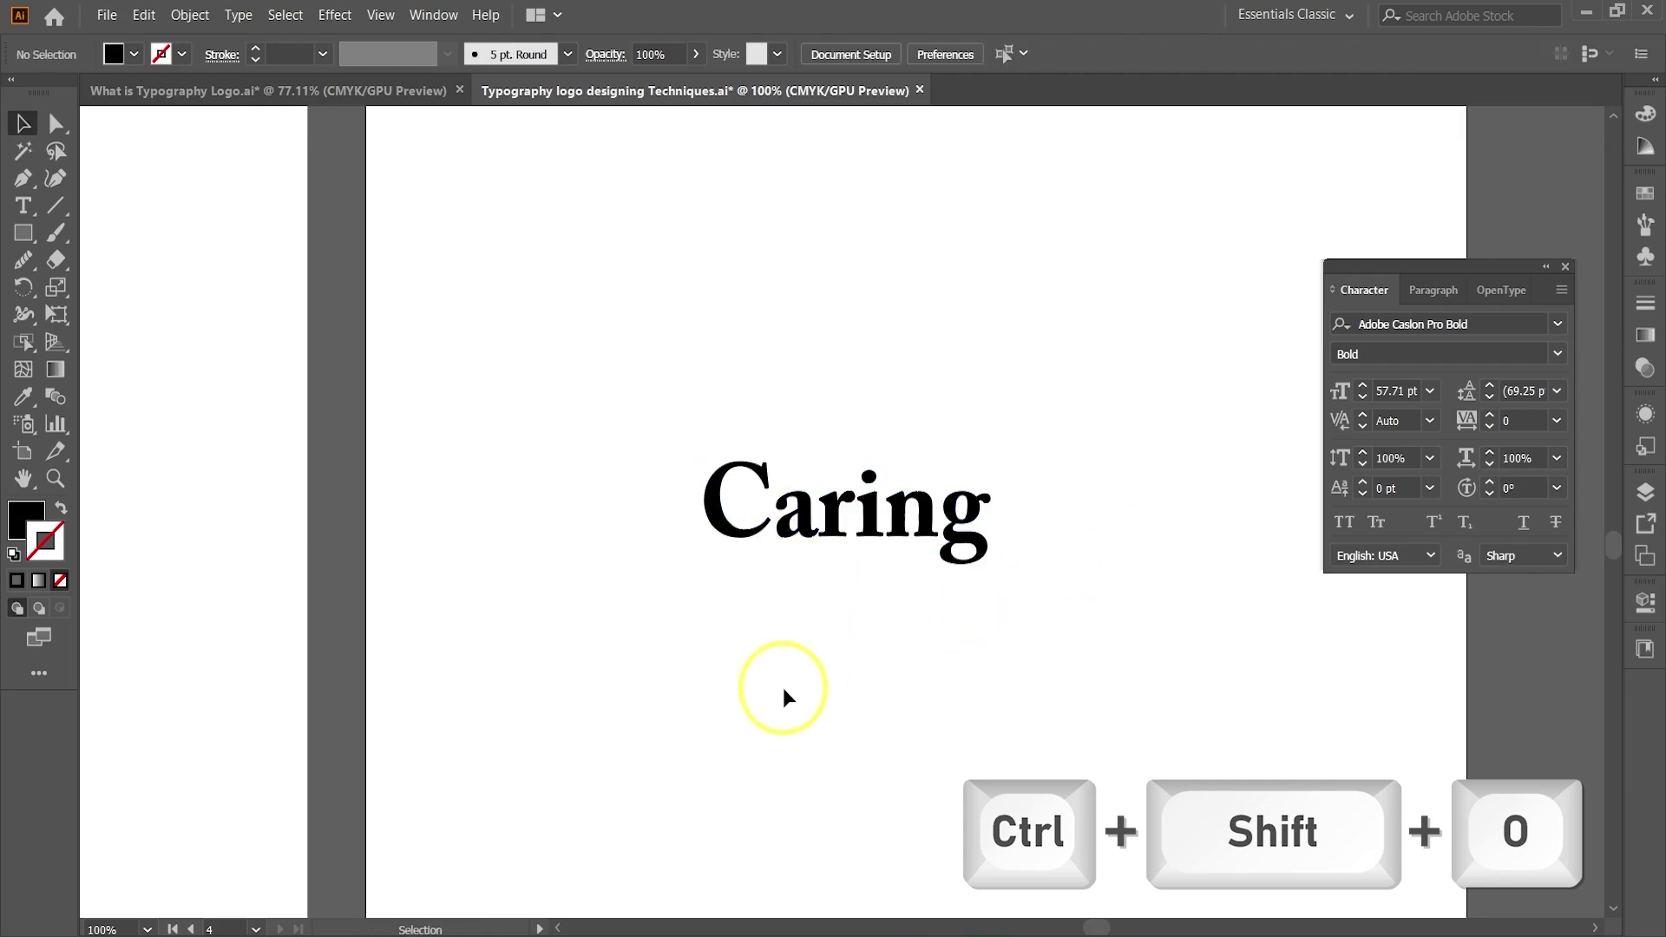
- Enlarge the letter C proportionally and position it so that it wraps around the start of the letters aring
left_click(724, 518)
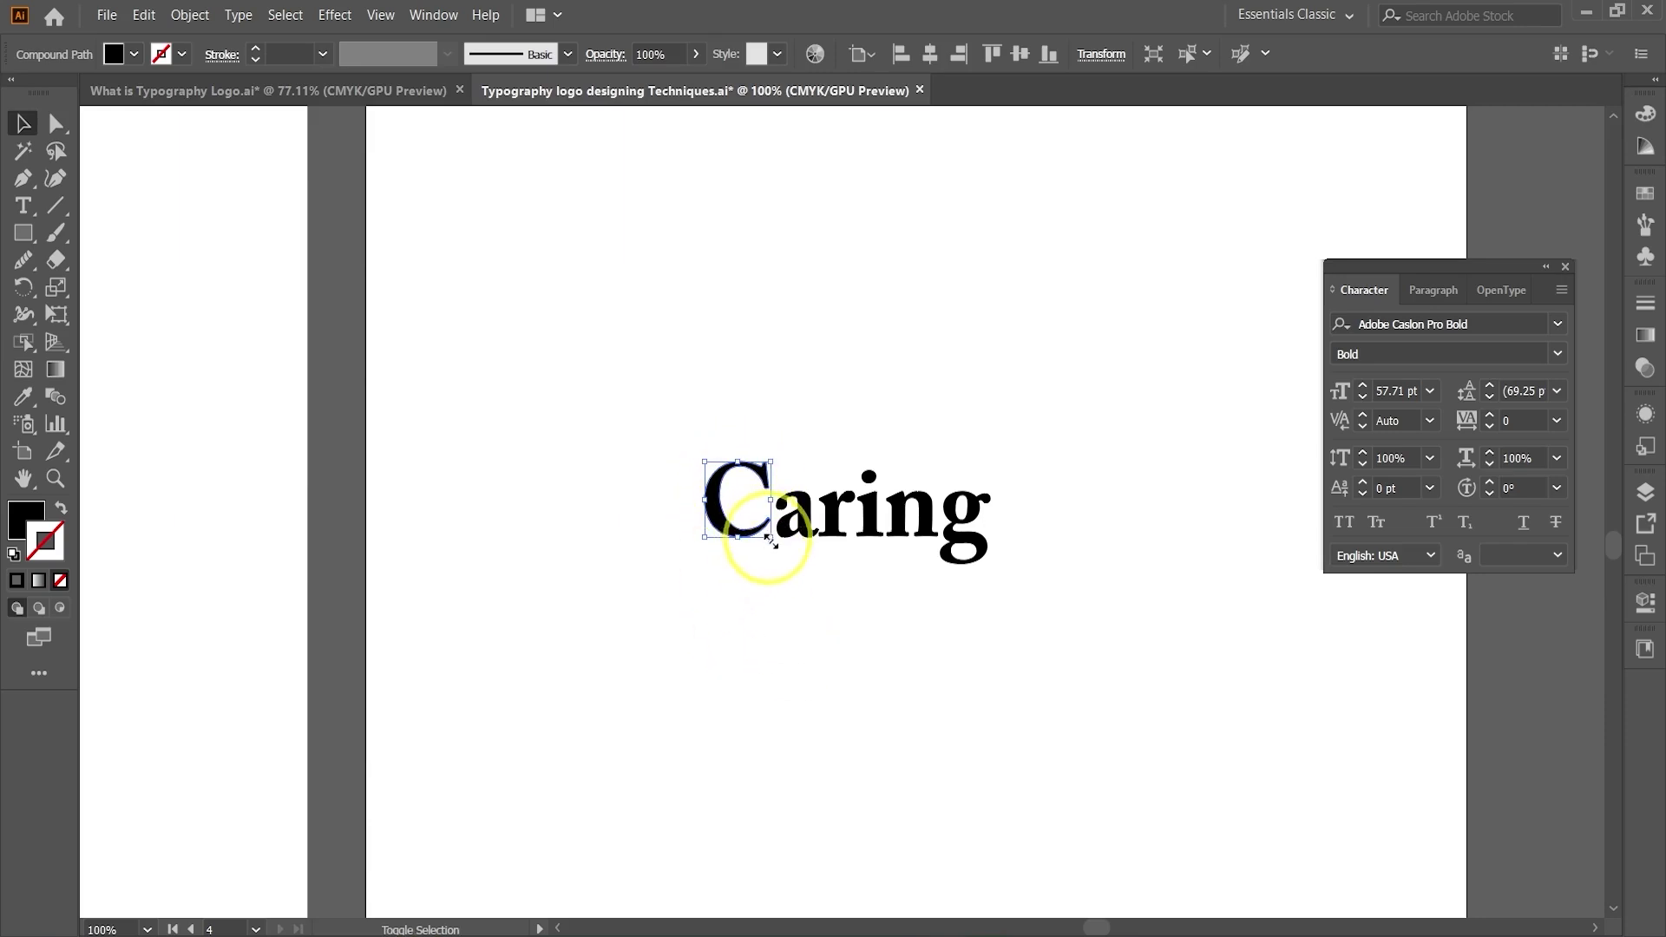
left_click_drag(770, 536, 876, 727)
left_click_drag(802, 649, 797, 585)
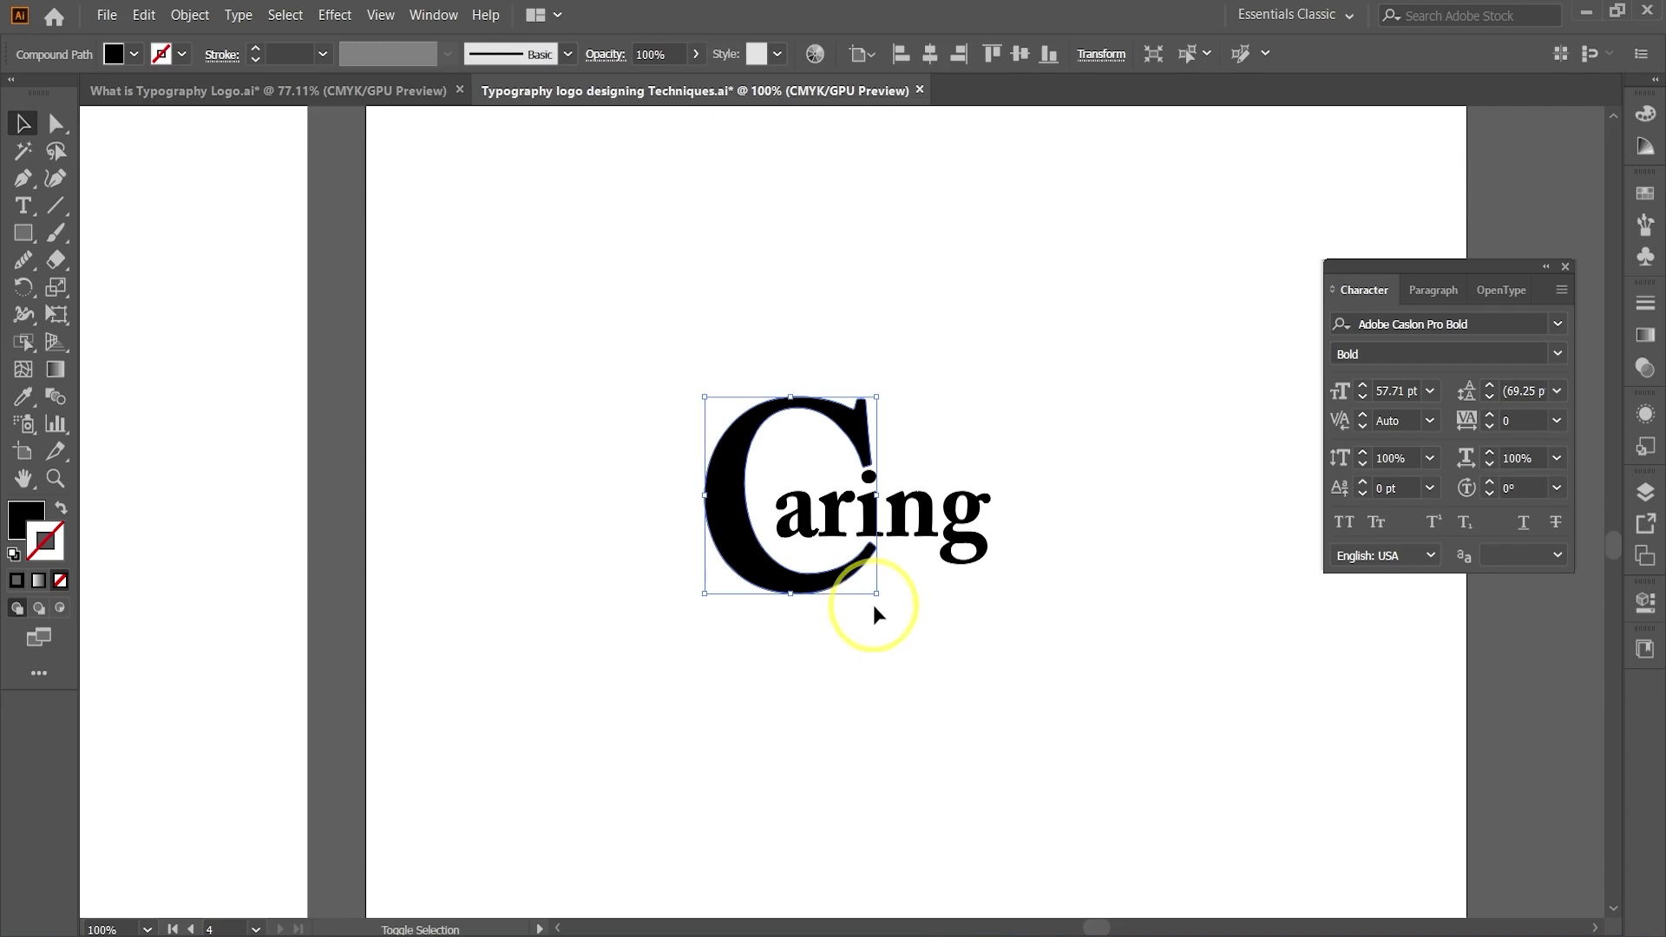
left_click_drag(876, 597, 842, 594)
left_click(877, 690)
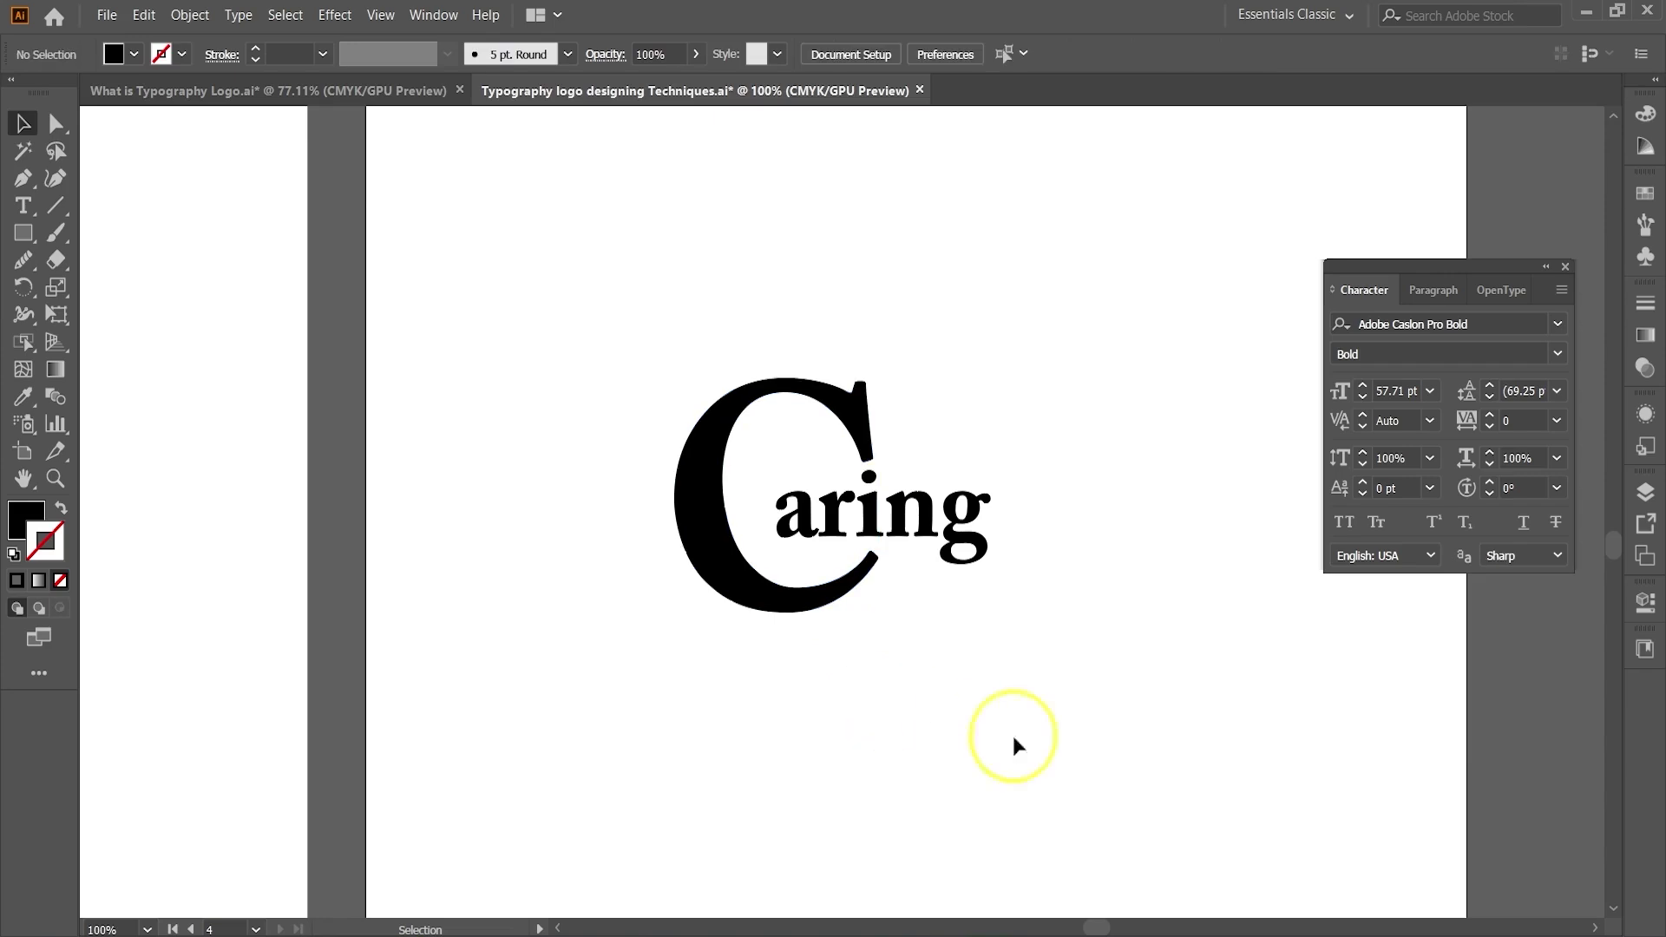
- Copy the complete Caring lettering and undo back to the original uppercase CARING text in Gotham Book
scroll(1085, 746, "down", 1)
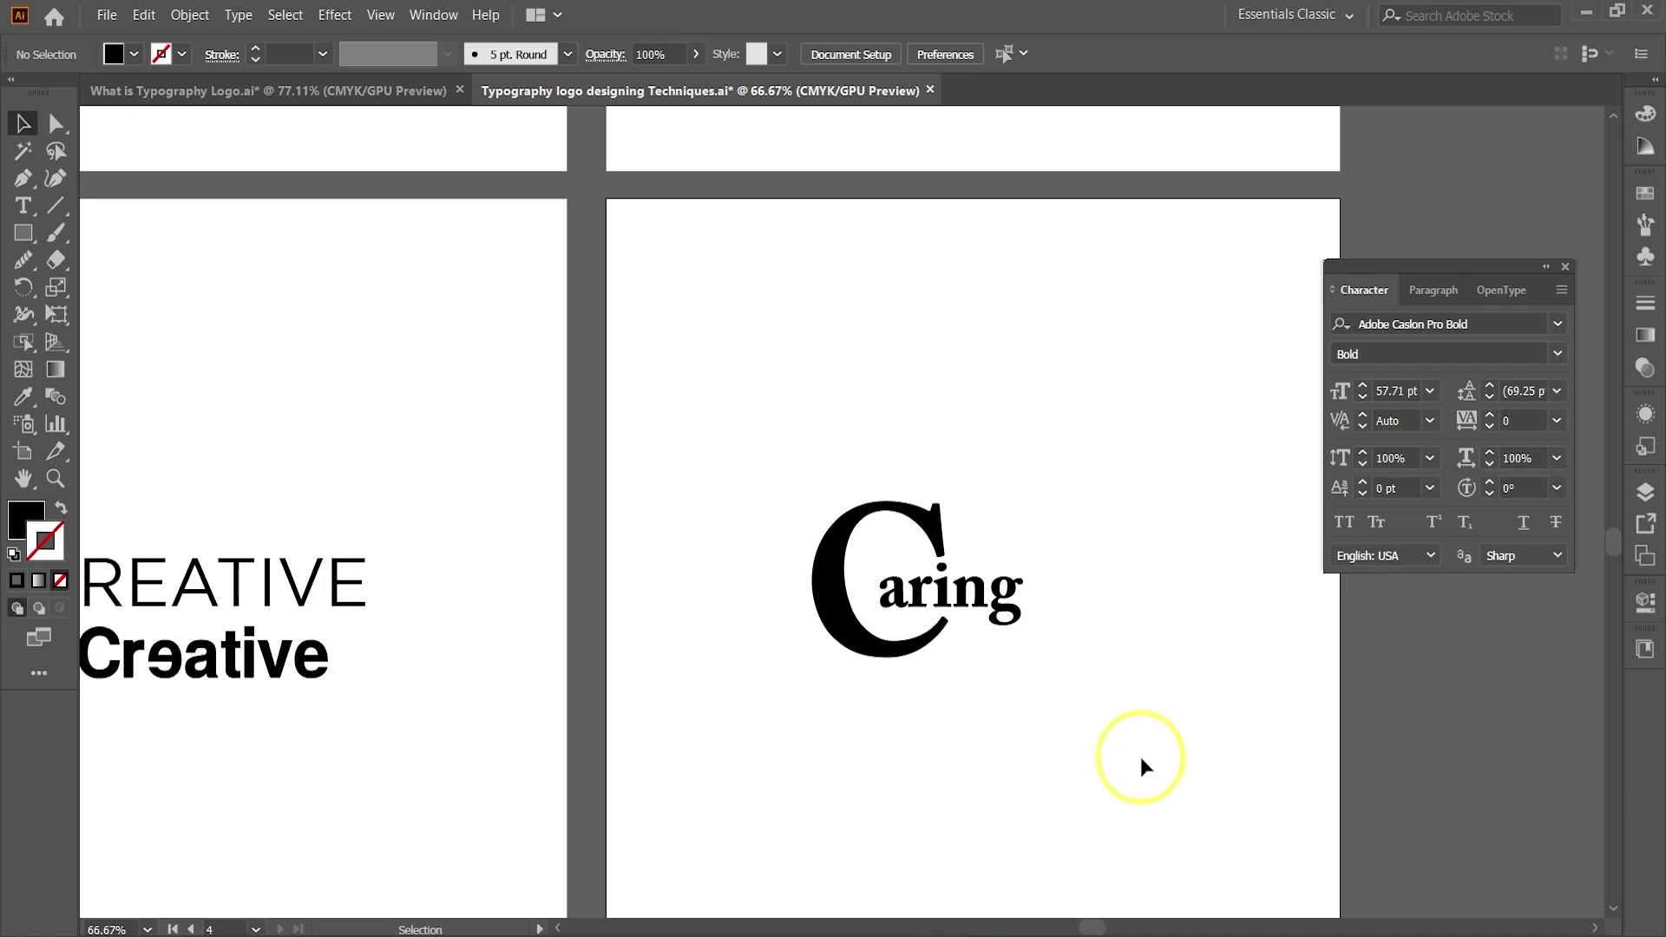
left_click_drag(1185, 756, 1079, 754)
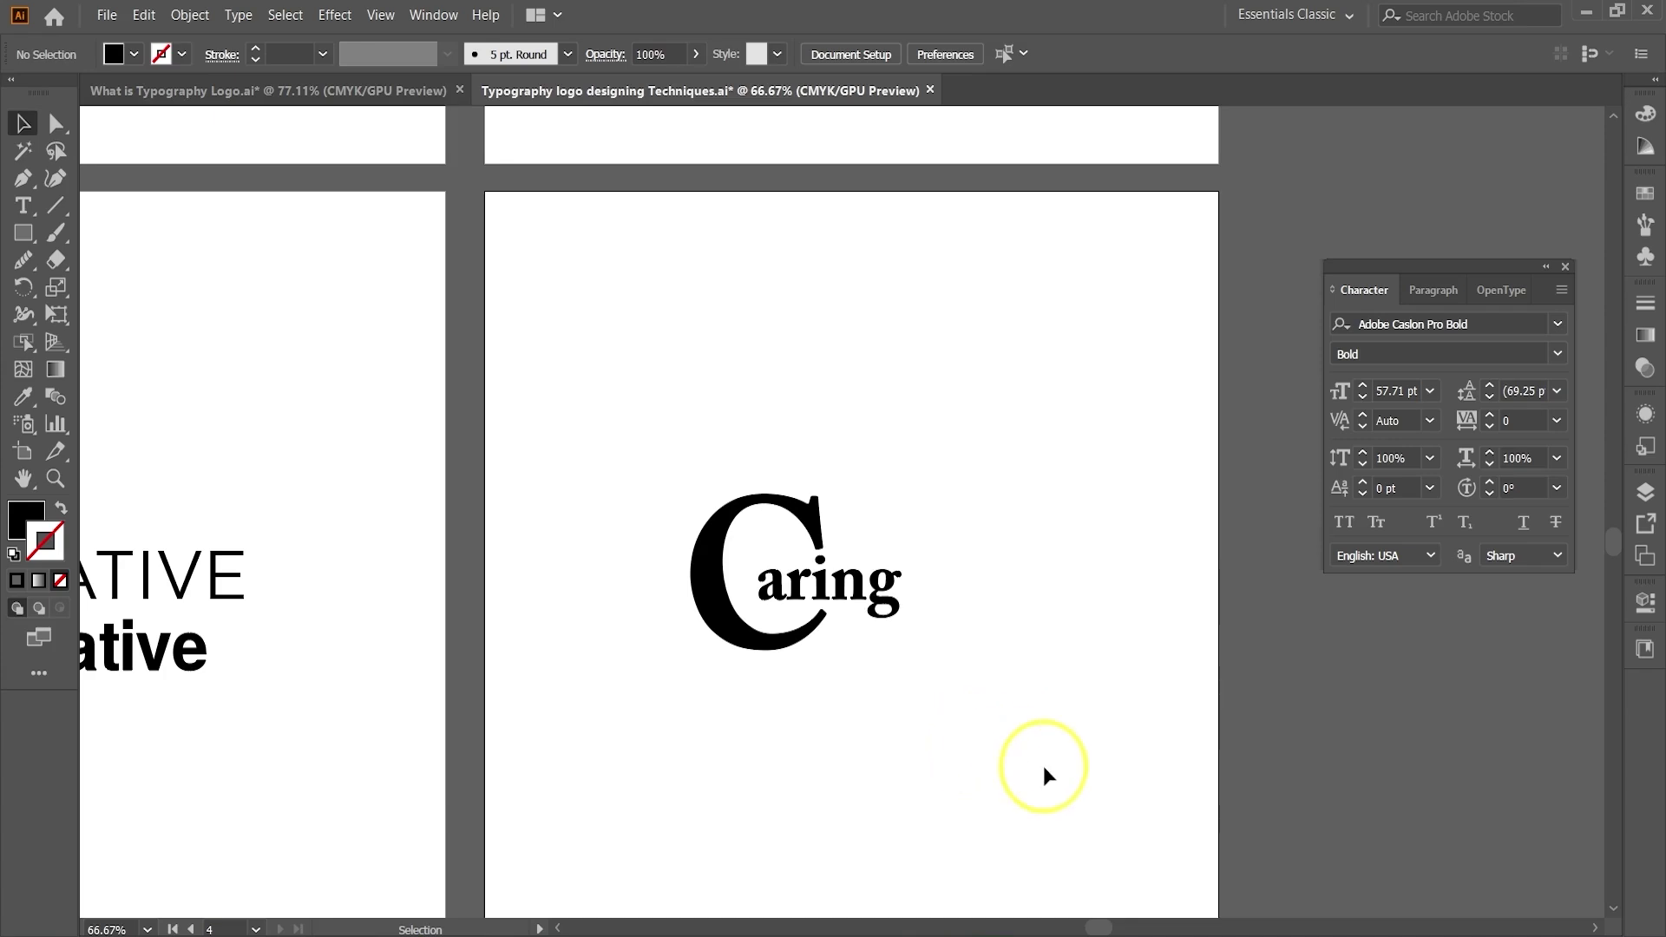
left_click_drag(939, 653, 689, 441)
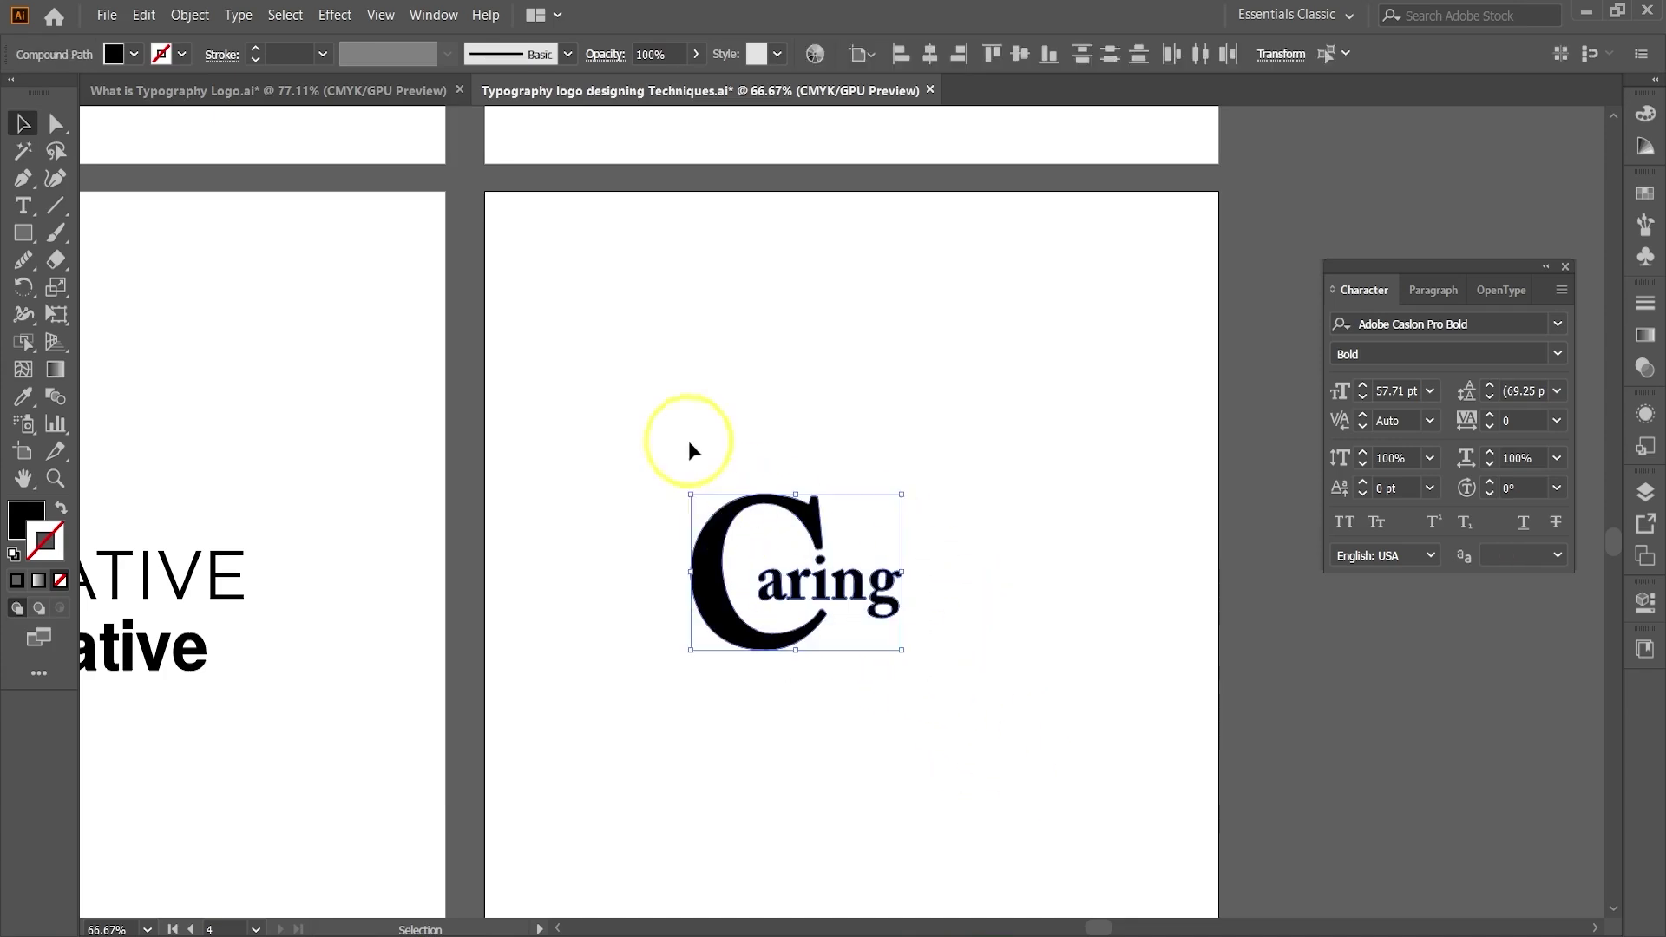
key("ctrl+z")
key("ctrl+z")
key("ctrl+z")
key("ctrl+z")
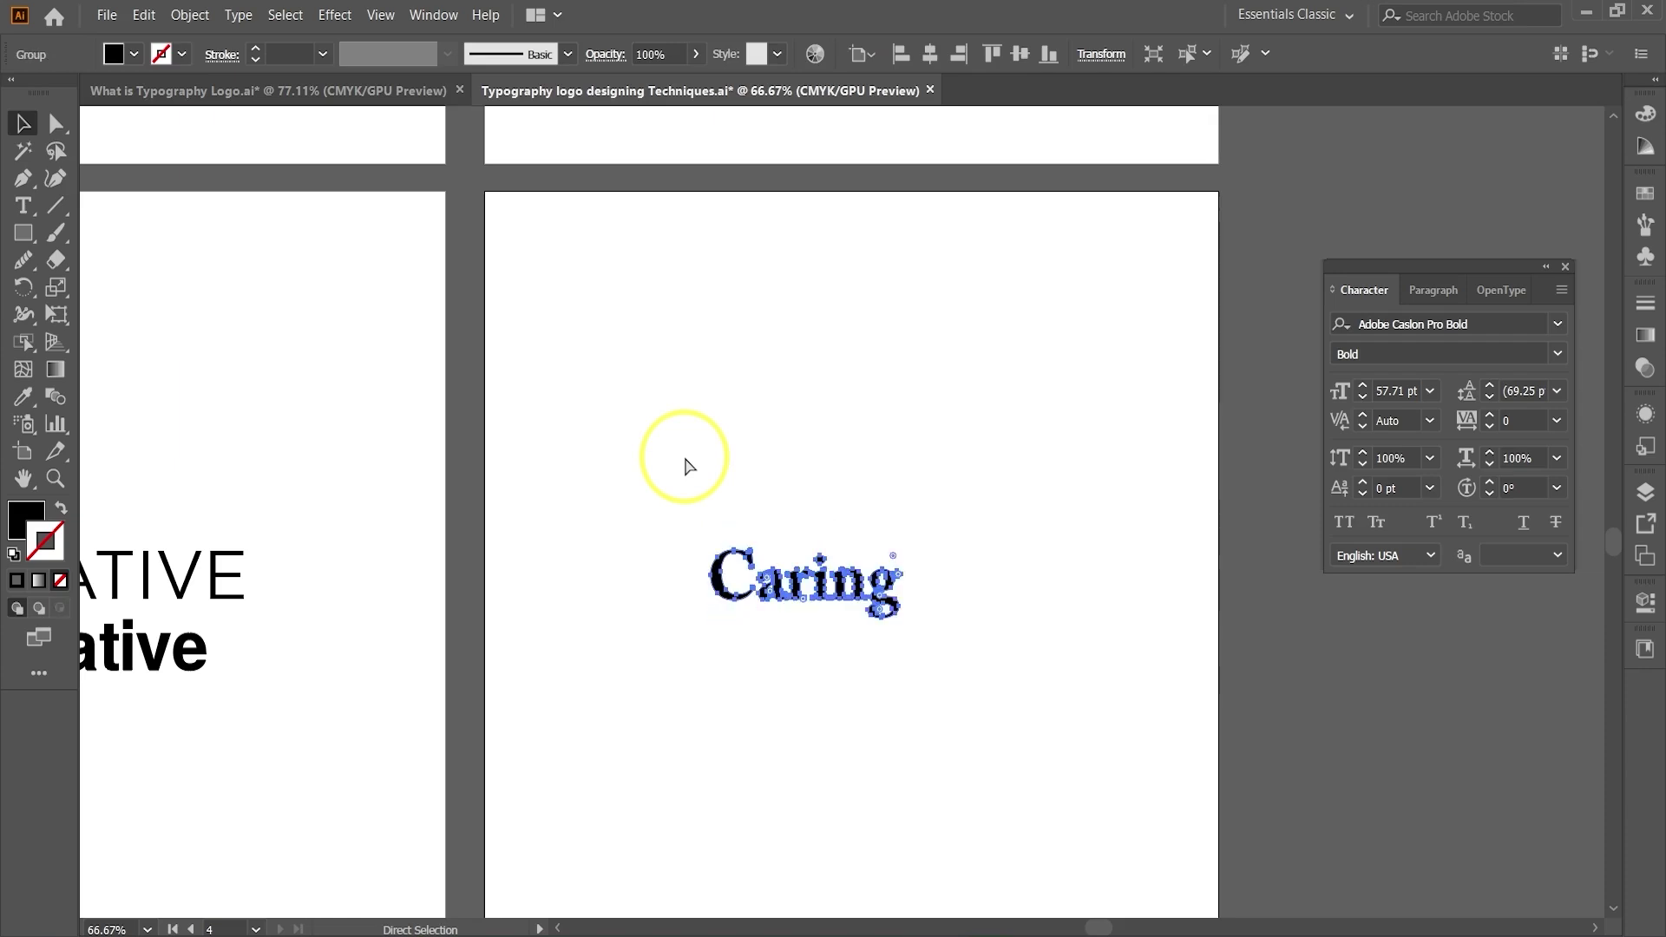
key("ctrl+z")
key("ctrl+z")
key("ctrl+z")
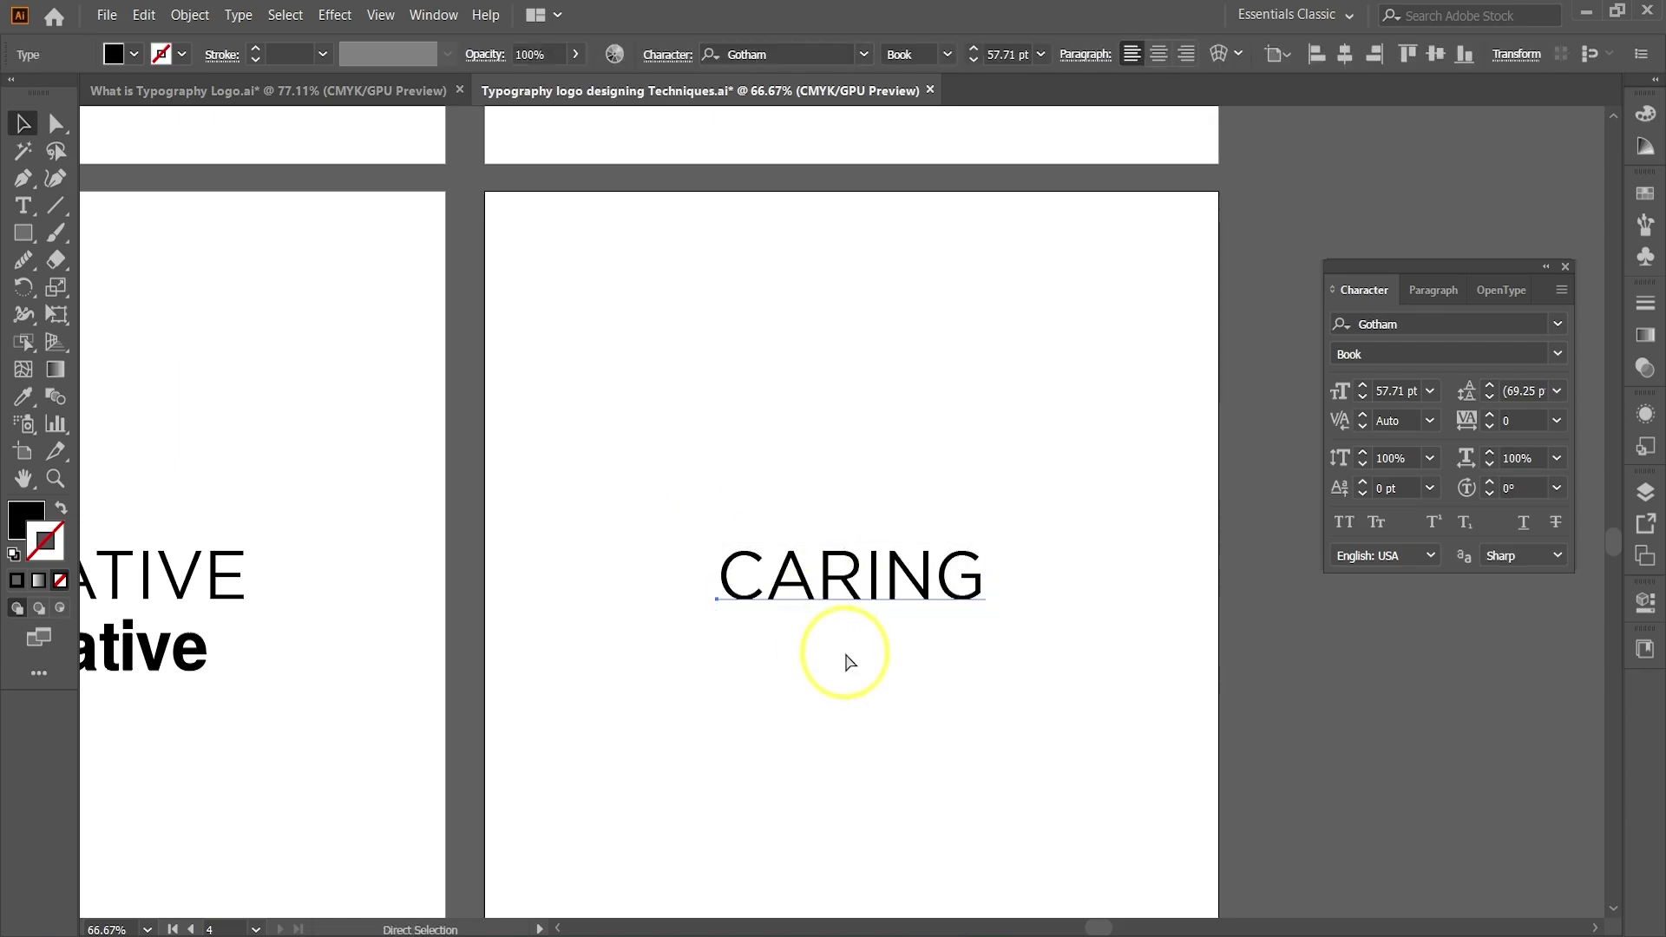
- Paste the modified Caring lettering, move the original CARING text above it, and shift the lettering slightly lower
key("ctrl+v")
left_click_drag(976, 587, 979, 413)
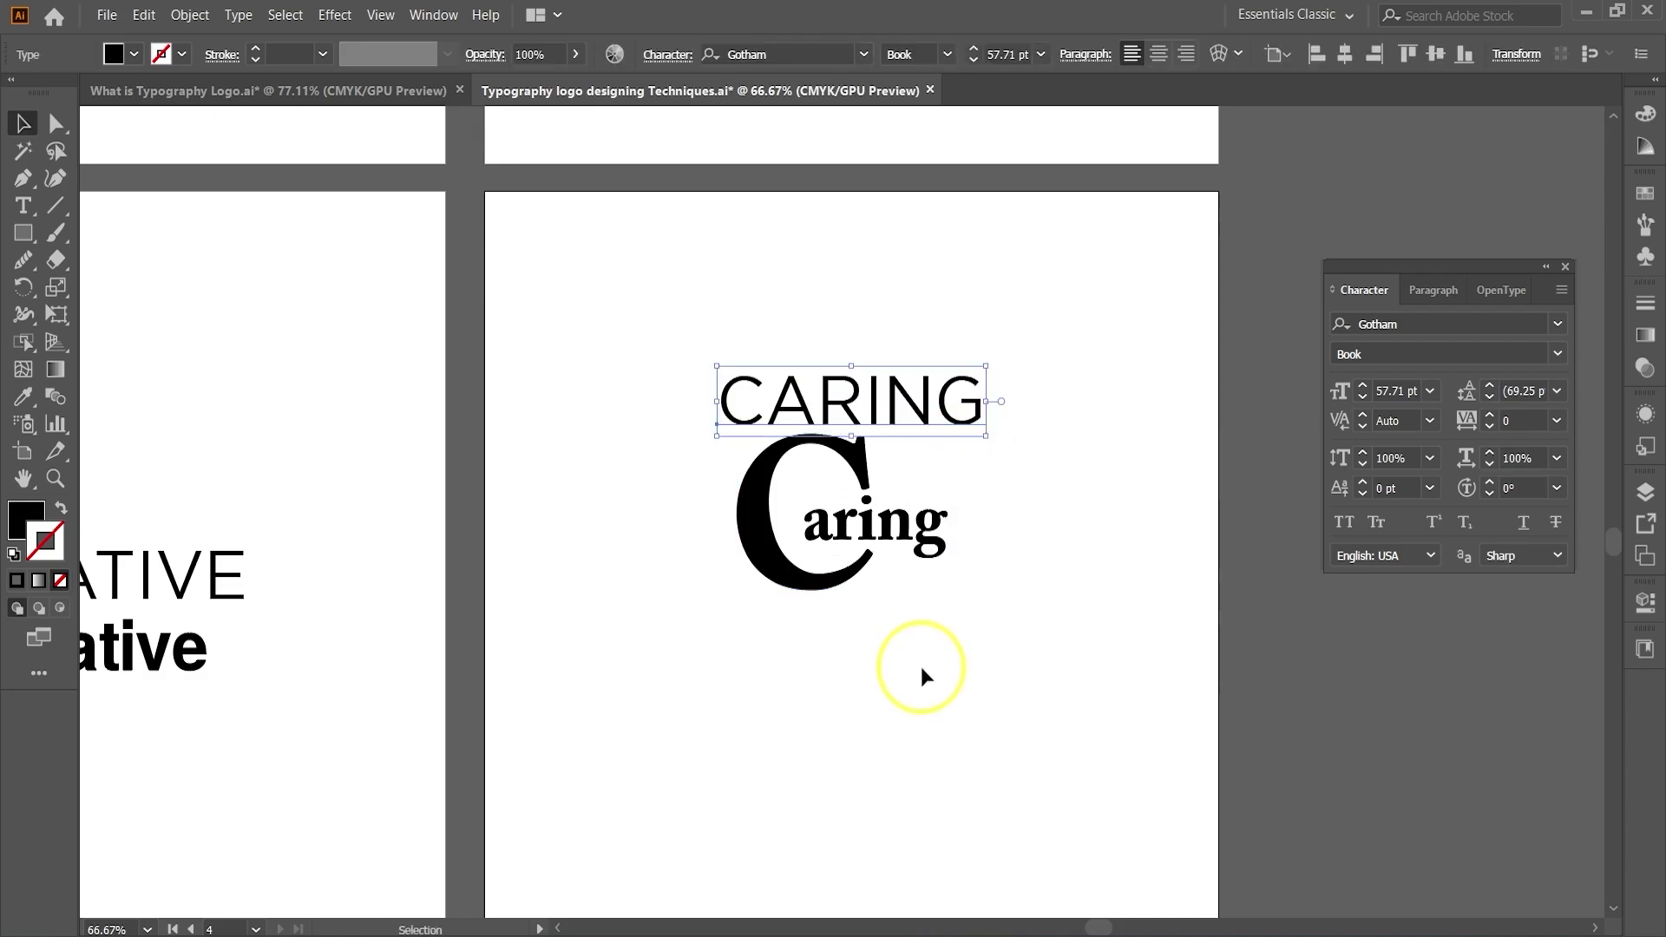
left_click(762, 502)
left_click_drag(763, 502, 804, 596)
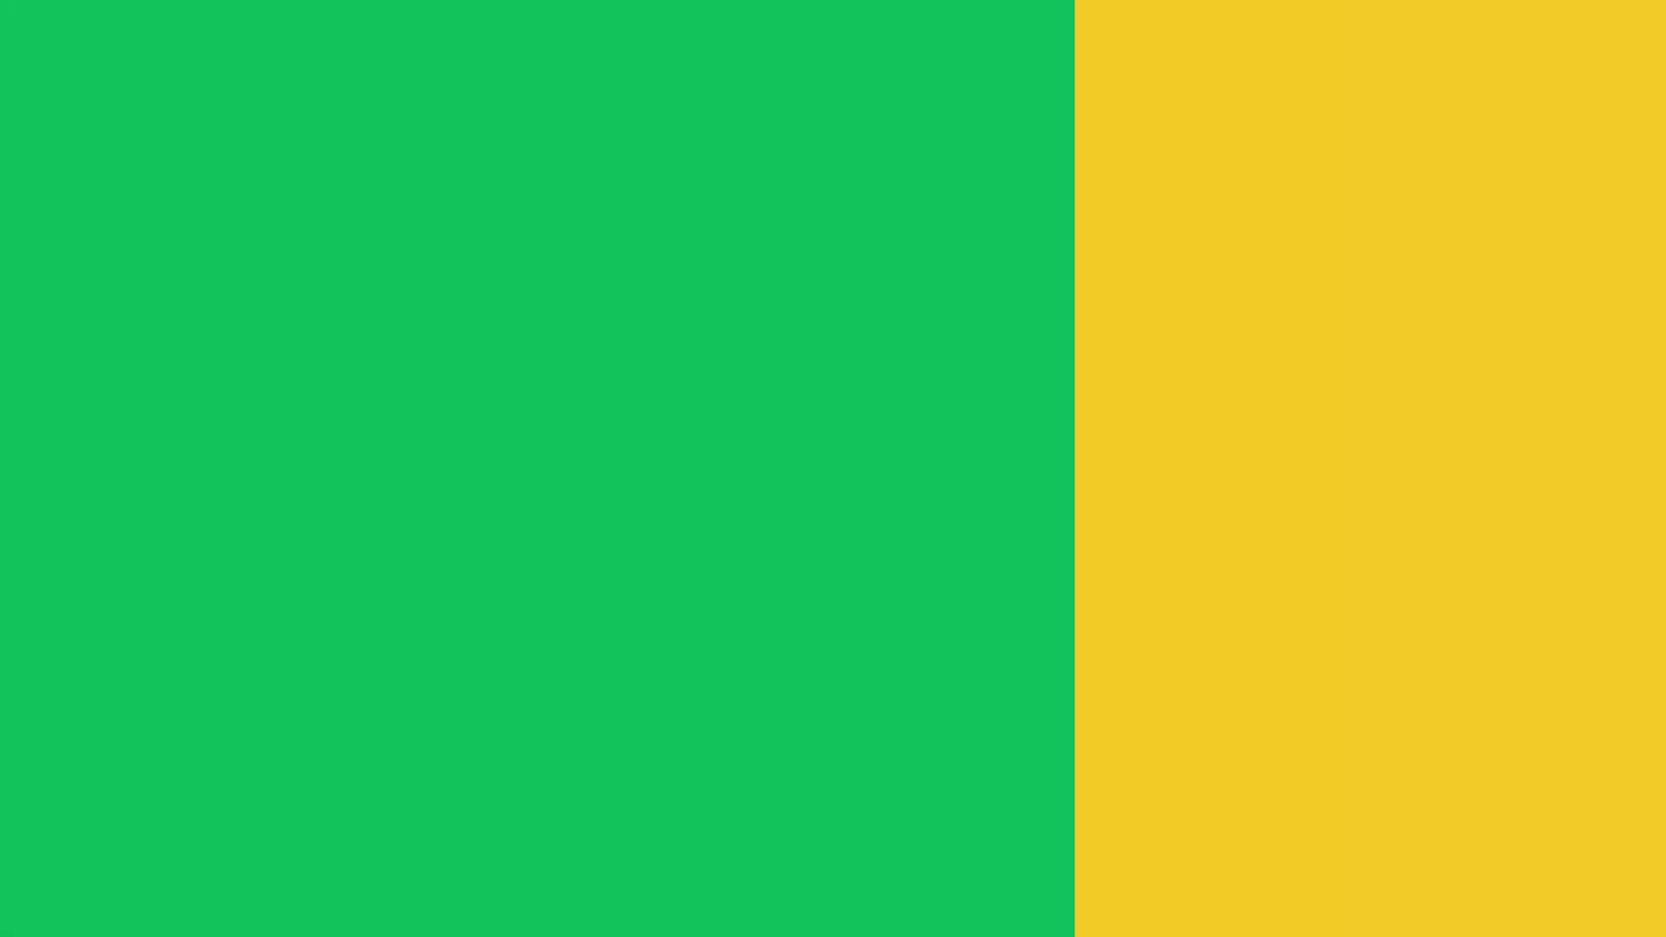